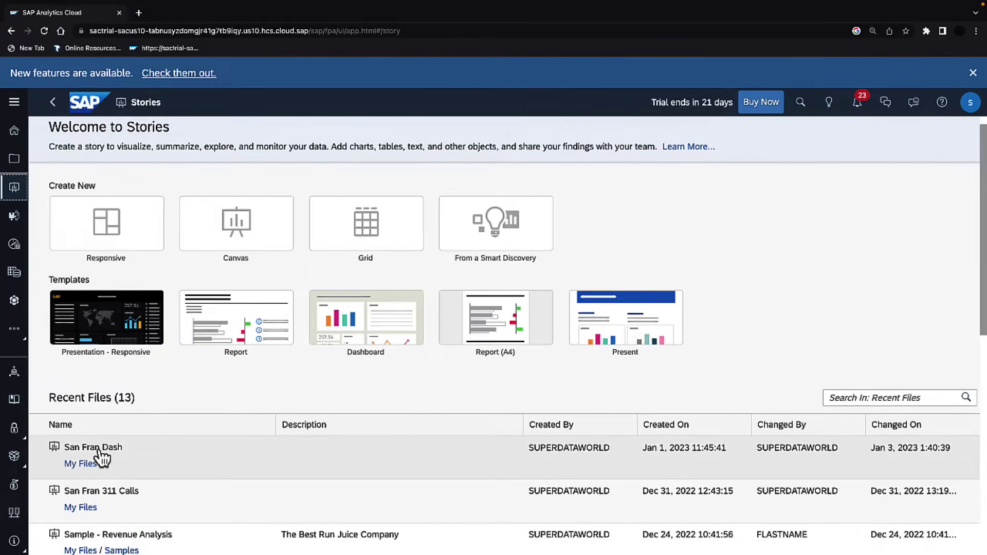
Step: Preview the existing San Fran Dash story and its category filter choices
click(101, 452)
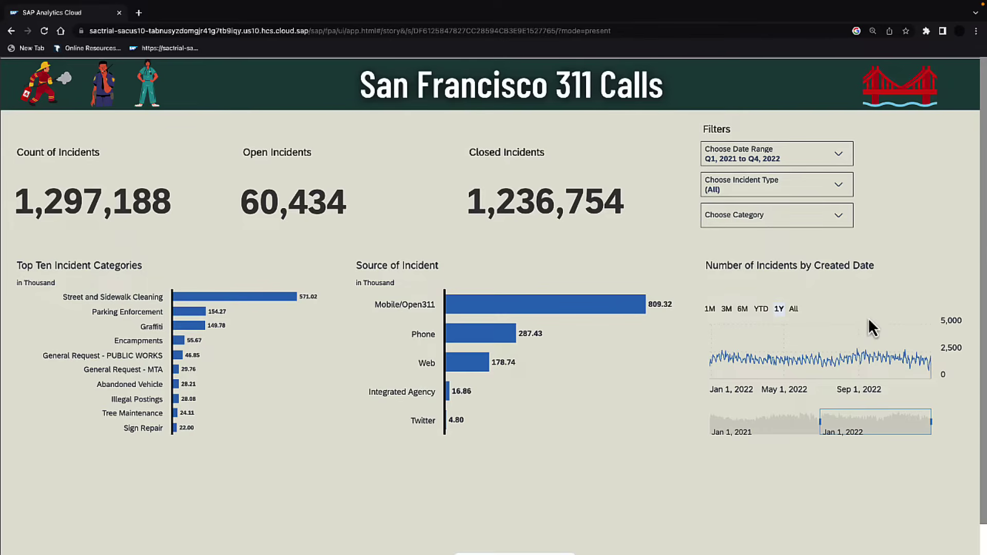
click(839, 216)
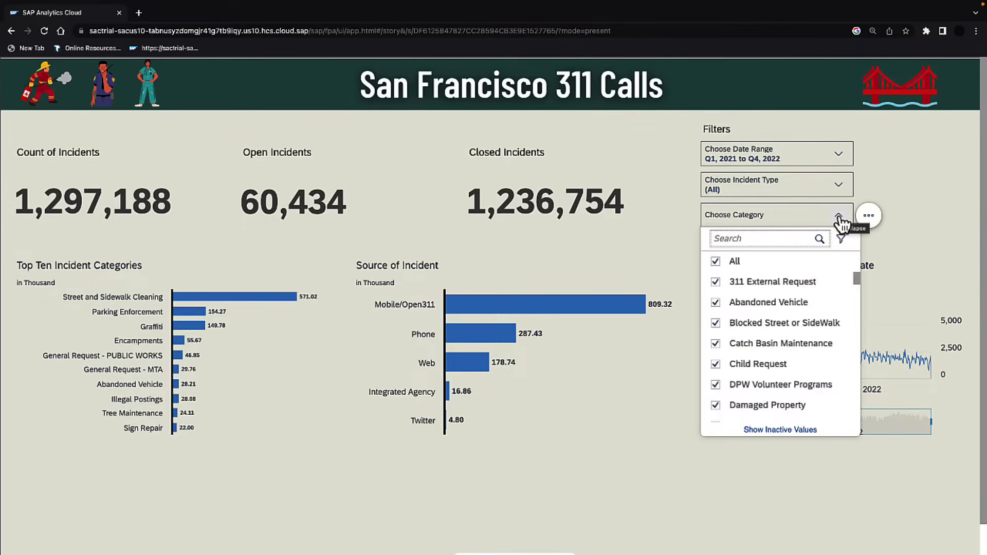
click(840, 216)
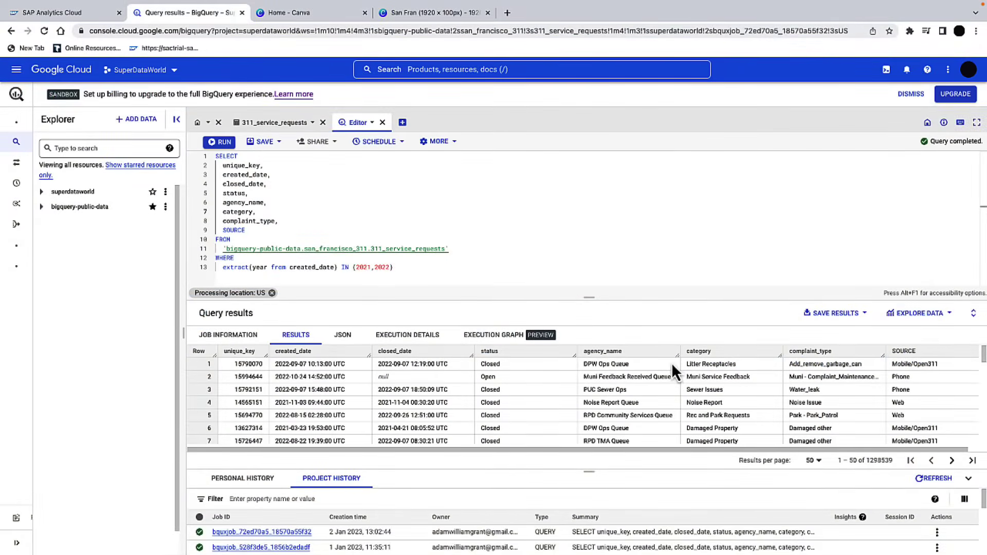
scroll(671, 363, down, 3)
scroll(670, 363, up, 3)
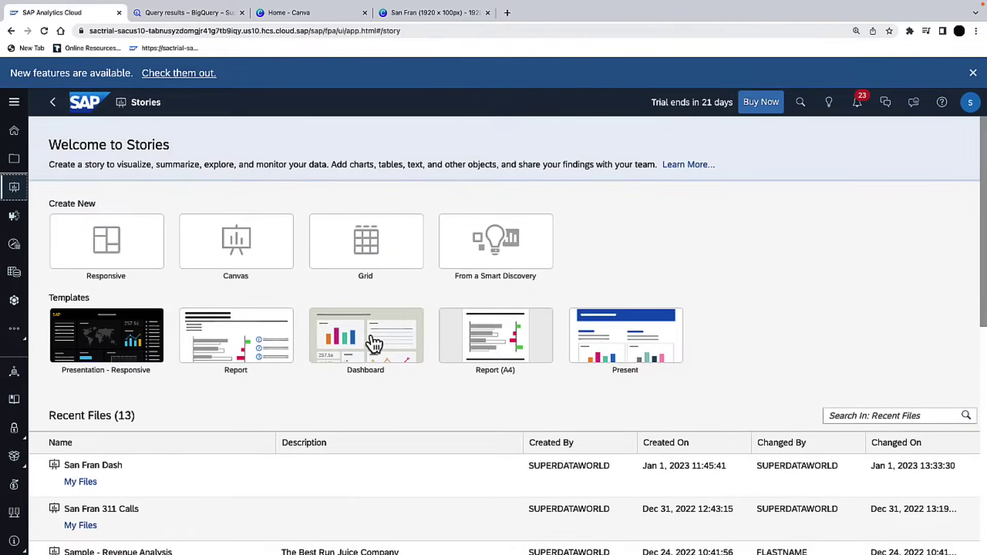
Step: Create a Dashboard story in the optimized design experience with the Content and key figures layout
click(372, 337)
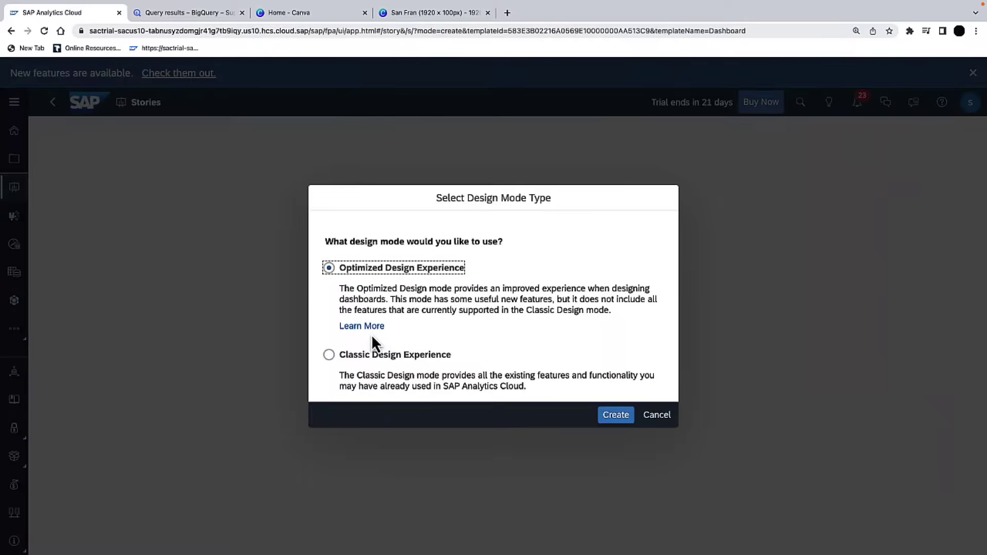
click(629, 466)
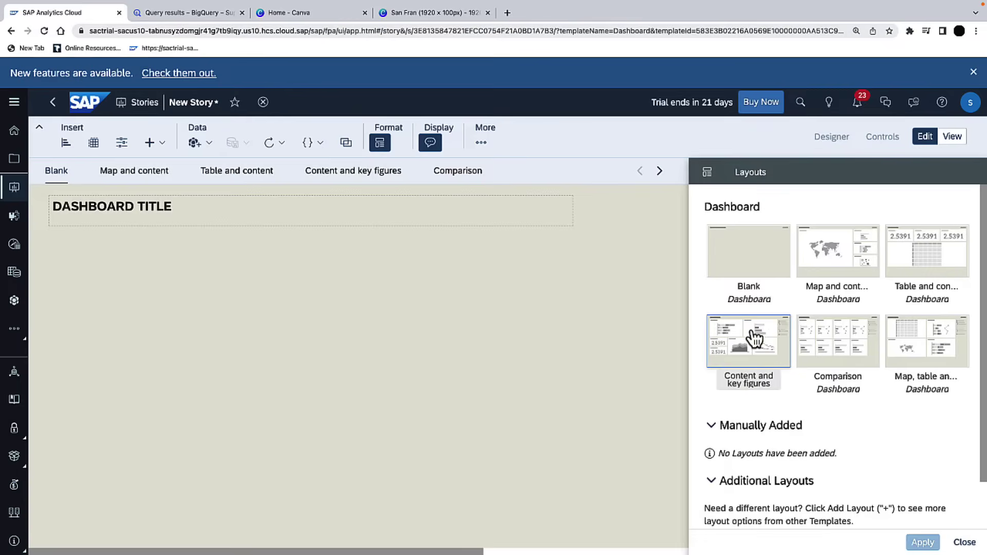
click(748, 339)
click(923, 542)
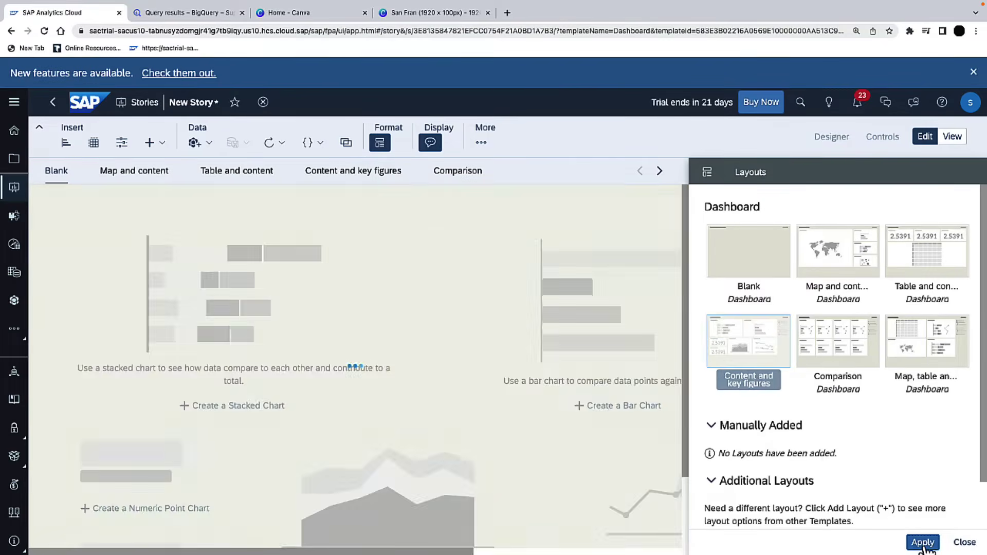
Step: Move the Numeric Point tile up and remove the bar chart and input control placeholders
scroll(480, 313, down, 2)
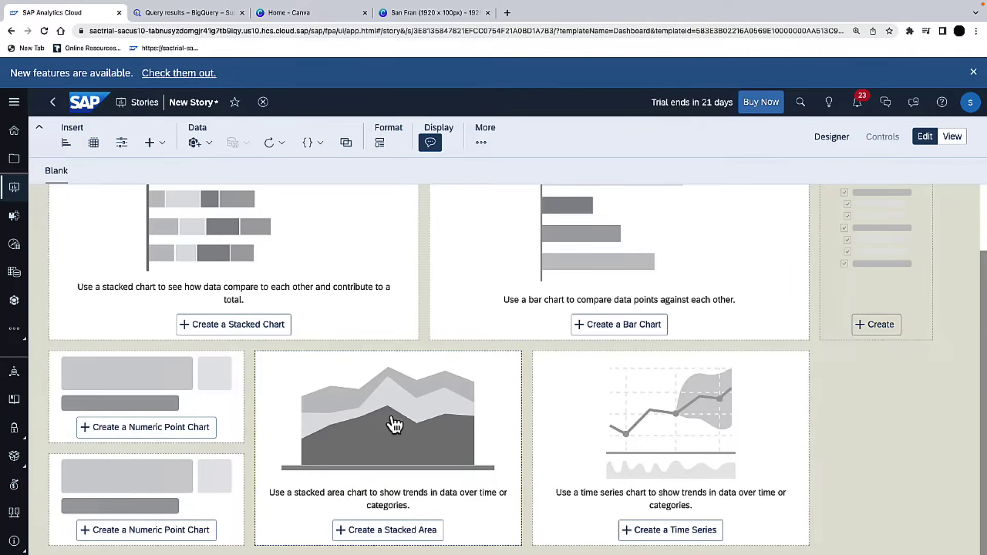
scroll(415, 418, up, 2)
drag(170, 434, 258, 283)
click(825, 240)
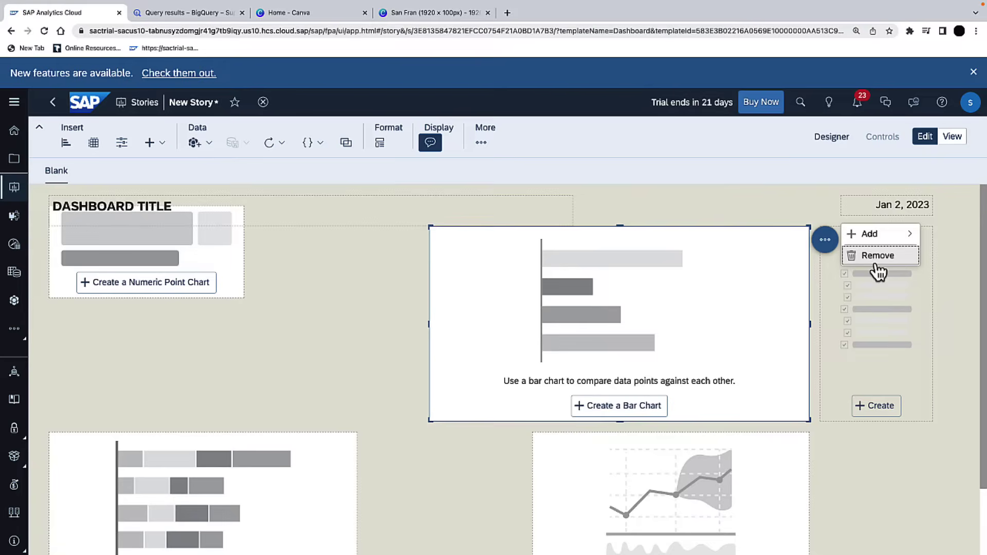
click(877, 256)
click(948, 240)
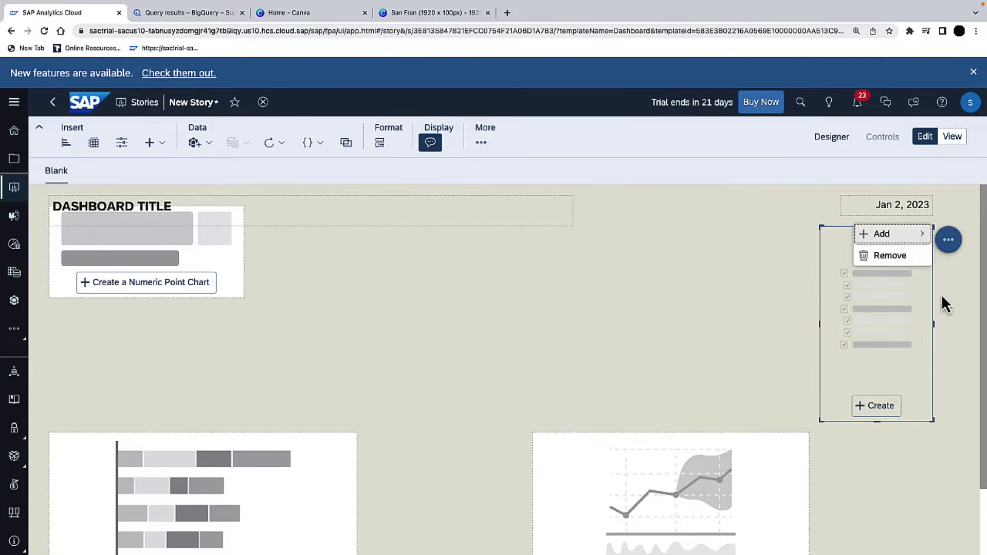
click(888, 256)
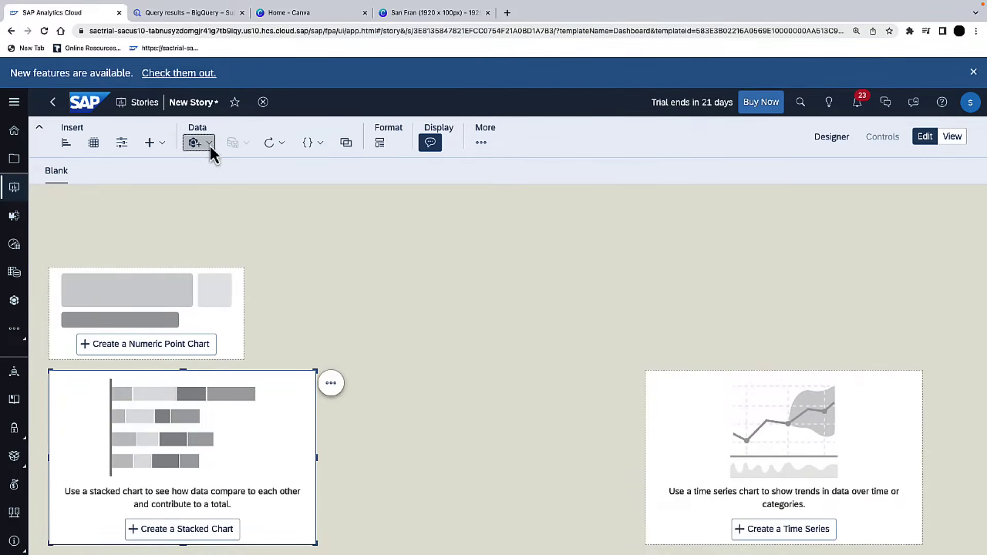
Step: Add the existing SF_911Requests model as the story's data source
click(195, 143)
click(500, 349)
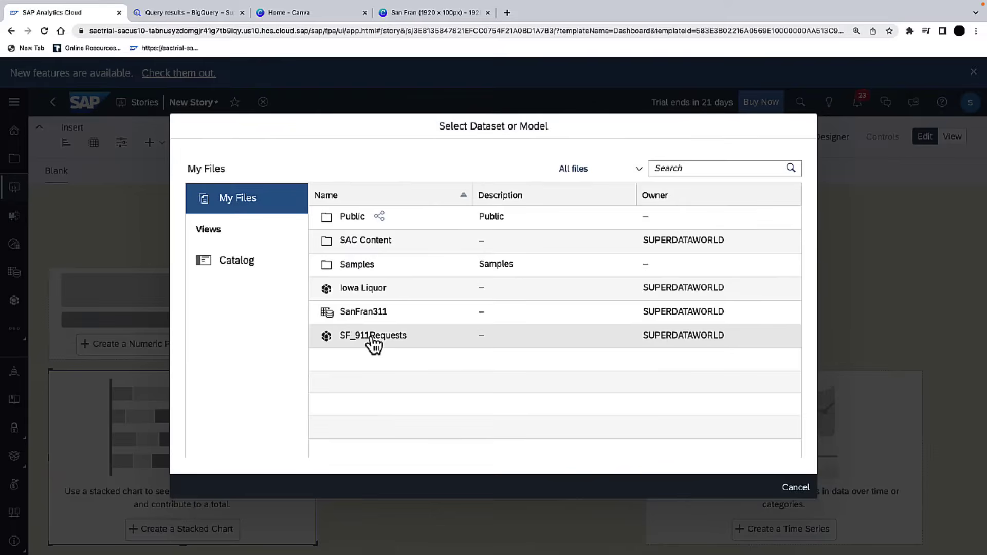
click(372, 338)
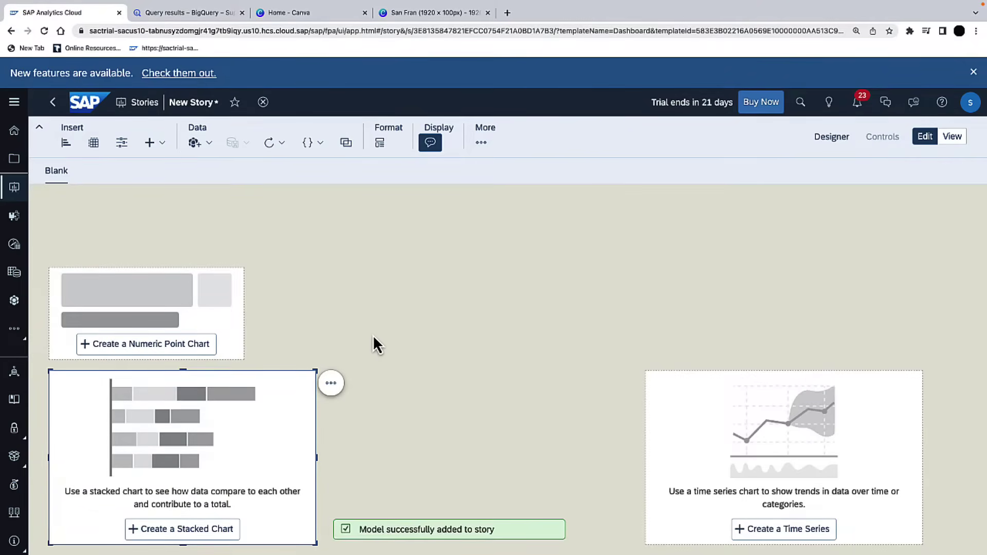
Step: Build a numeric point chart with unique_key_measure as its primary value, showing 1,297,188.00
click(192, 350)
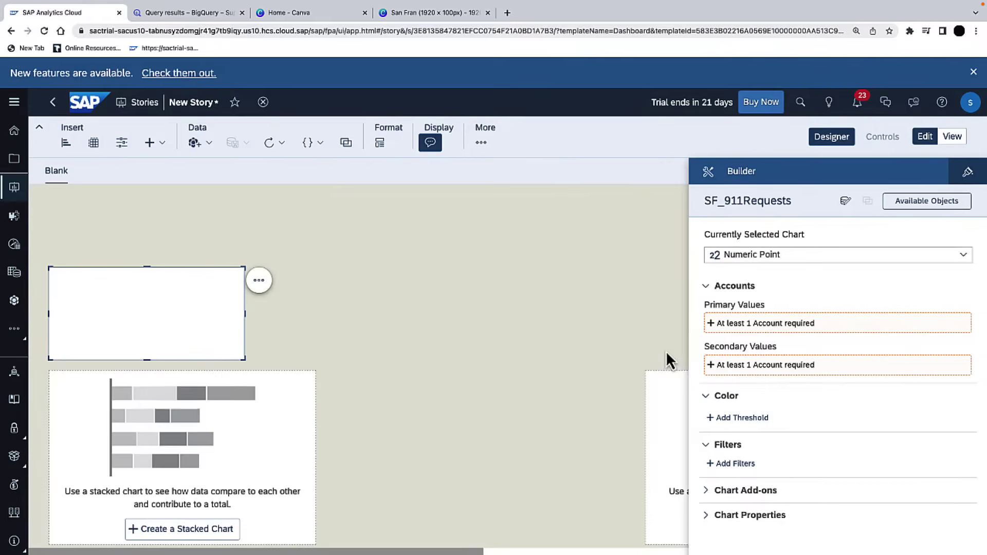
click(892, 332)
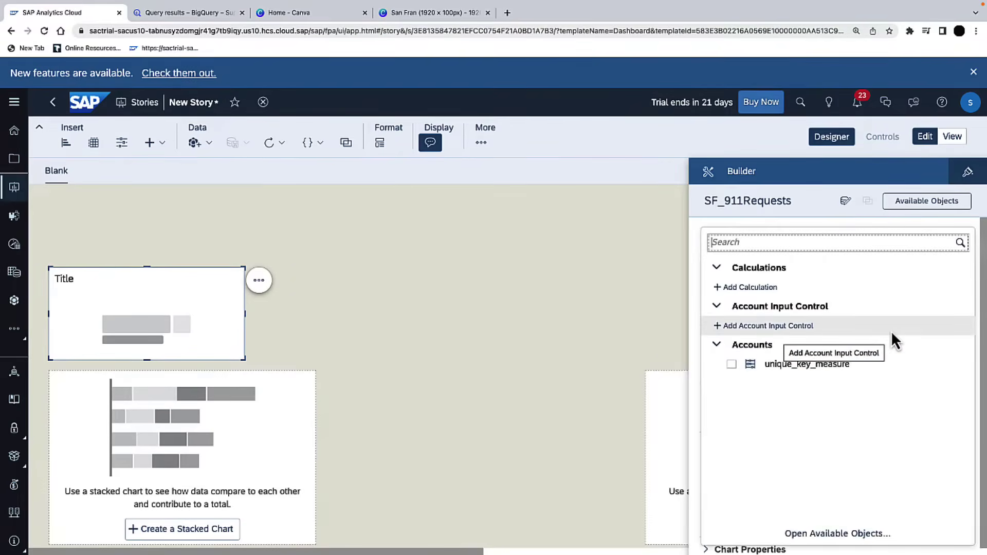
click(731, 364)
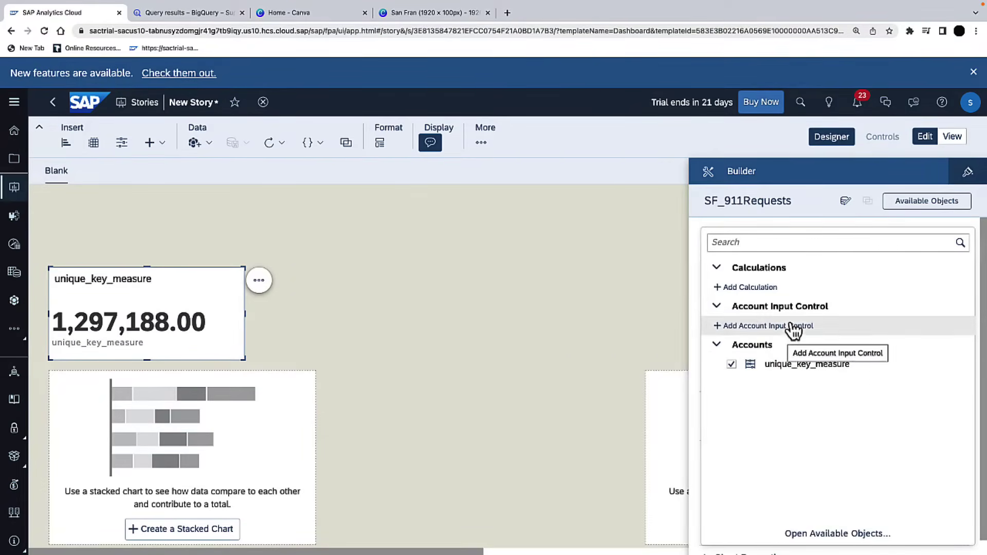
click(846, 143)
click(208, 289)
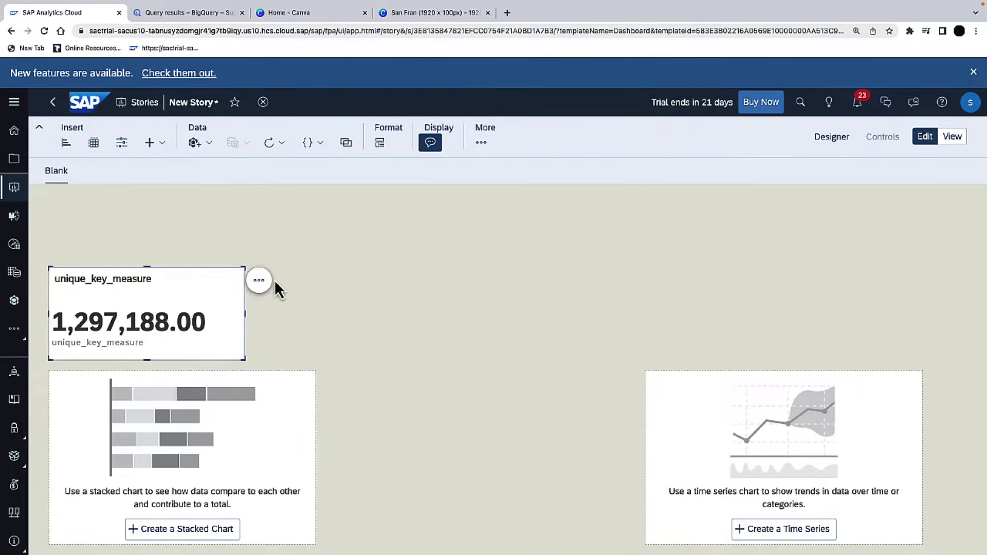
Step: Duplicate the unique_key_measure chart twice, placing each copy to the right of the previous one
click(259, 281)
mouse_move(347, 344)
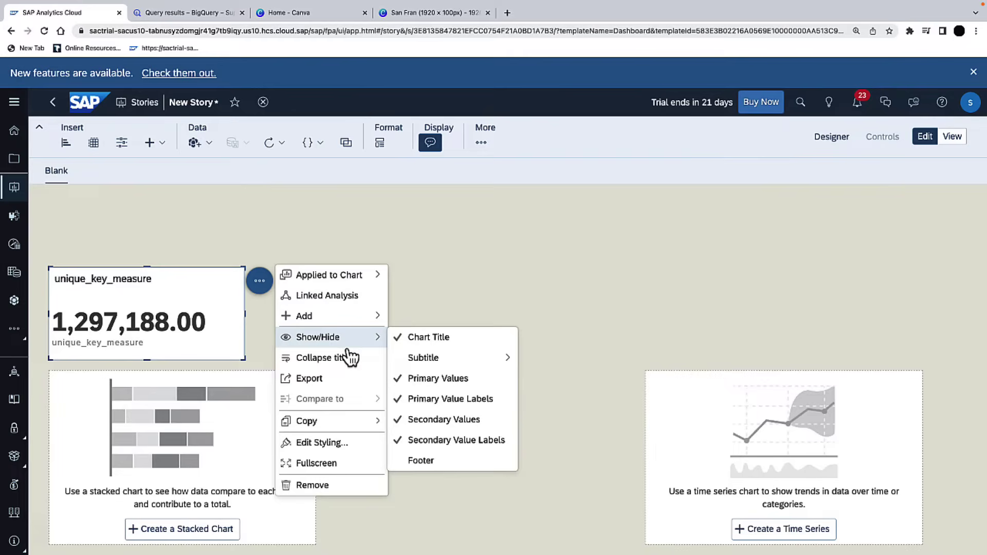
mouse_move(354, 429)
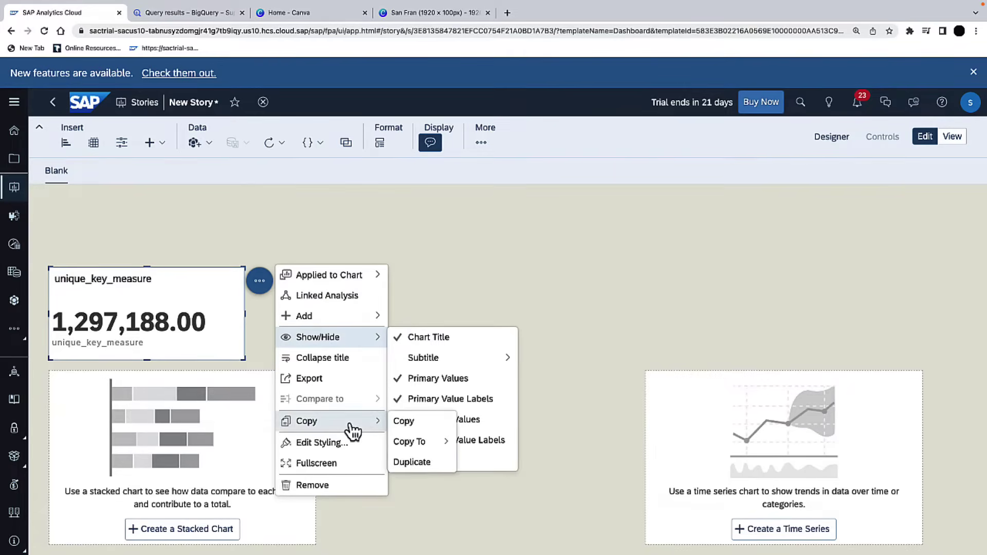
click(417, 462)
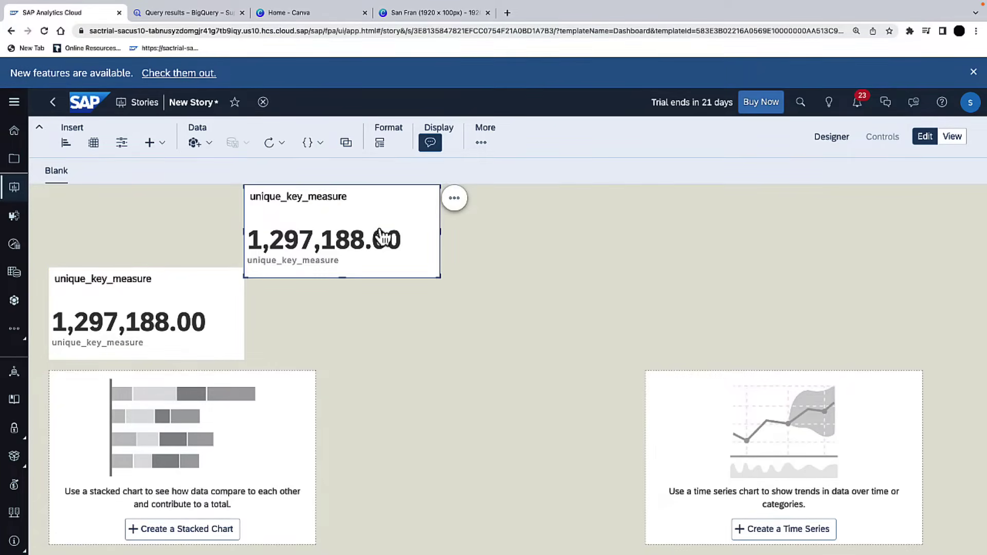
drag(326, 187, 346, 269)
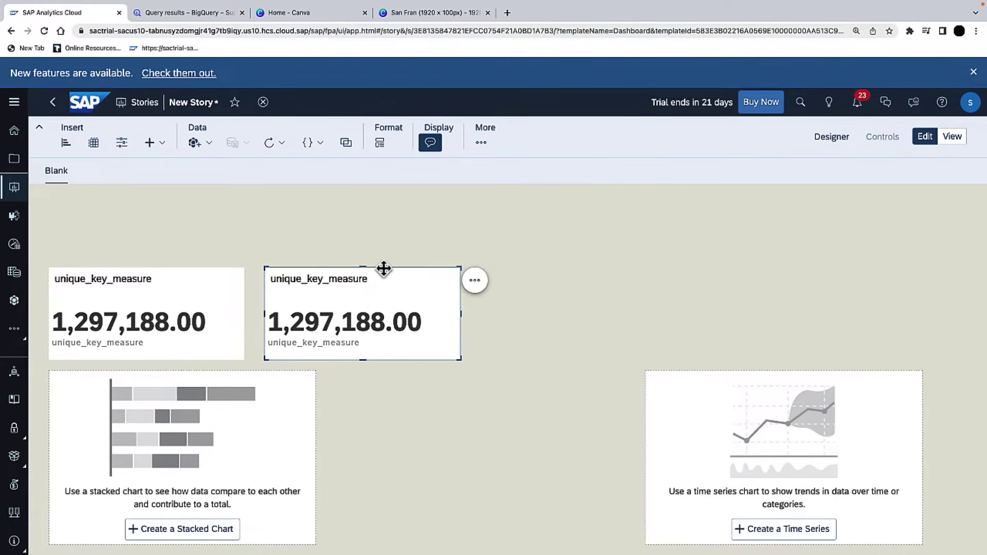
right_click(387, 273)
mouse_move(455, 303)
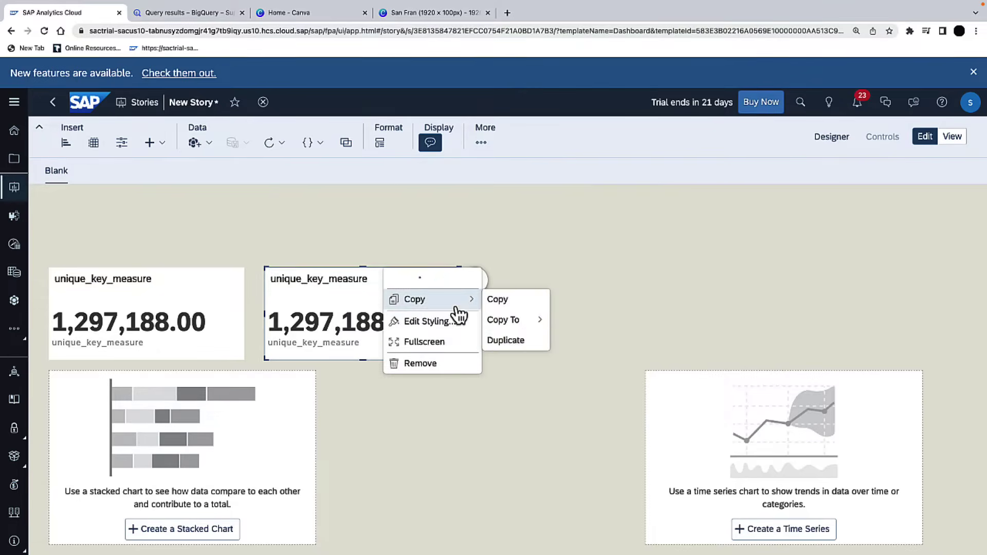
click(506, 341)
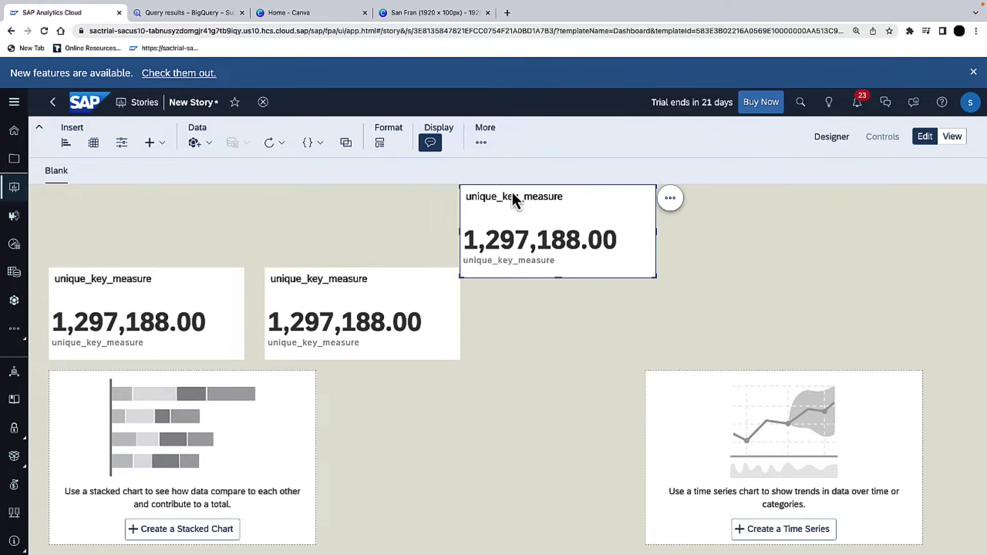
drag(574, 186, 597, 269)
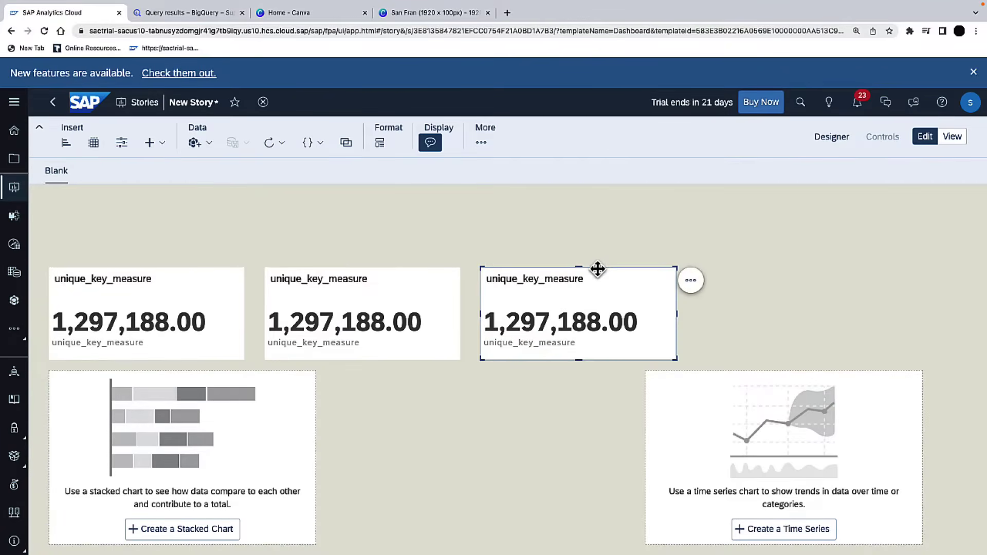
Step: Insert an image widget holding the uploaded San Francisco 311 Calls banner image
click(163, 148)
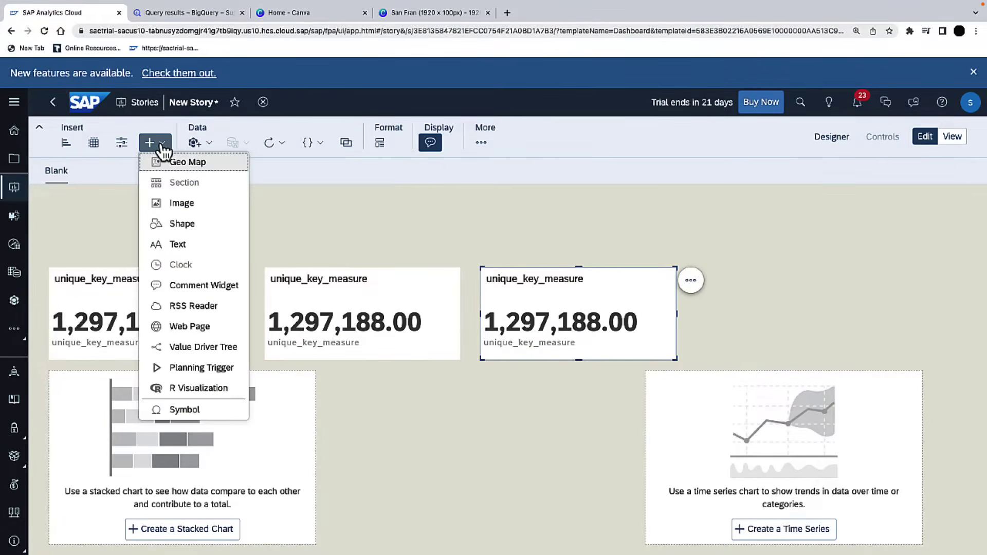
click(193, 206)
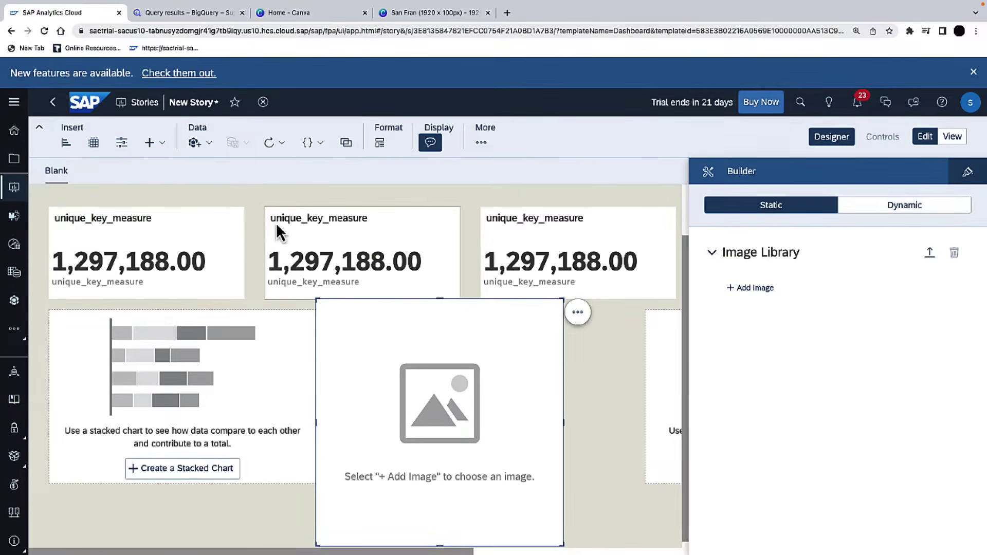
click(930, 253)
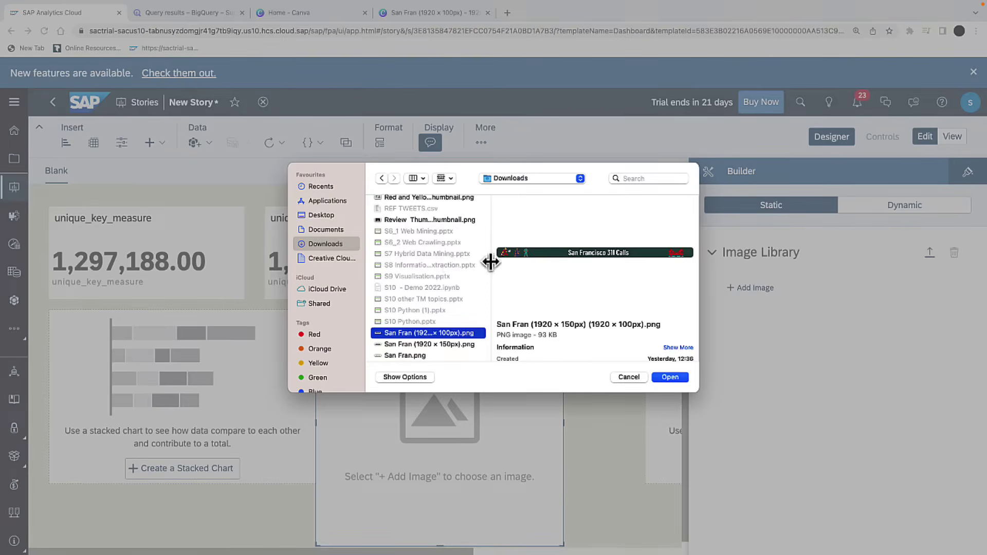
click(670, 377)
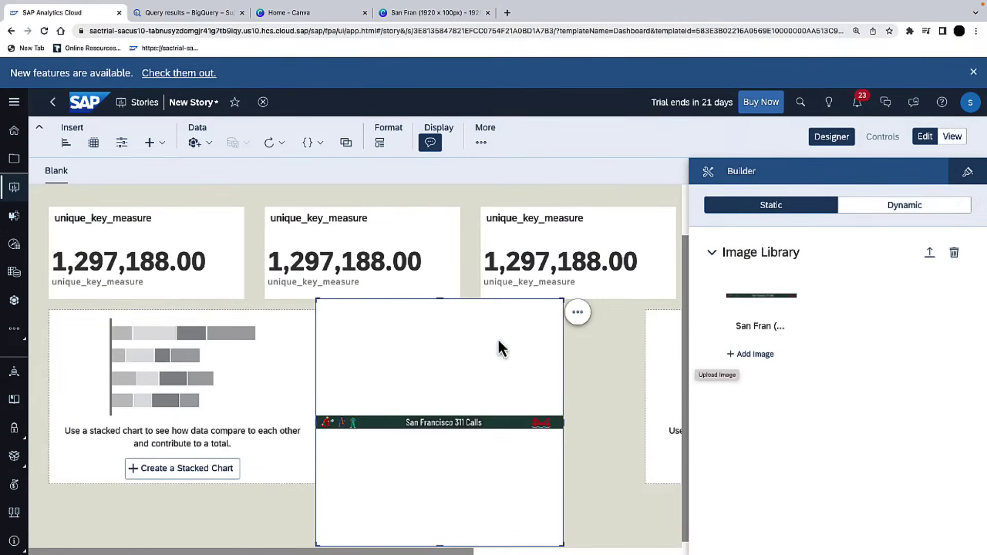
Step: Move the image to the top-left and shrink it to banner height
drag(415, 302, 150, 198)
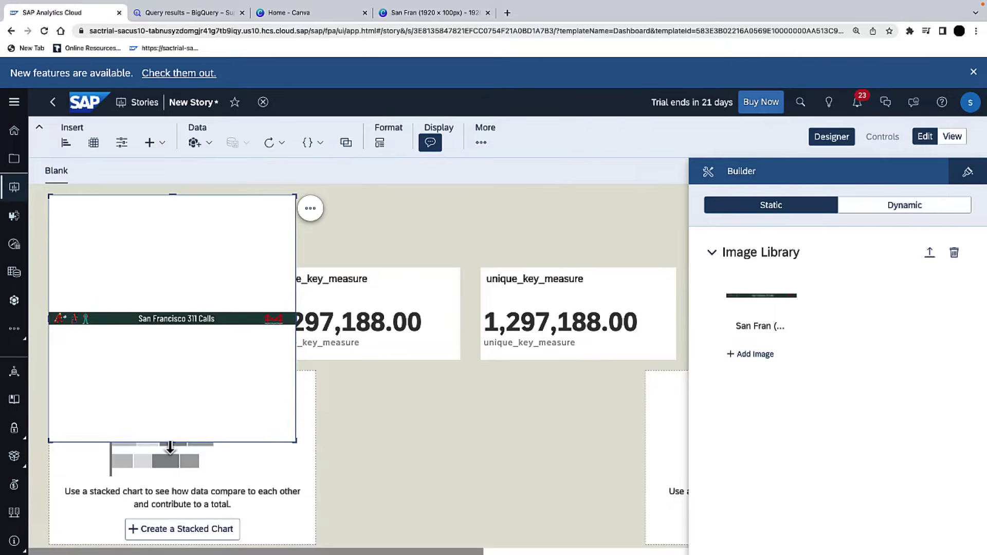
drag(171, 448, 203, 259)
scroll(258, 286, right, 5)
click(258, 282)
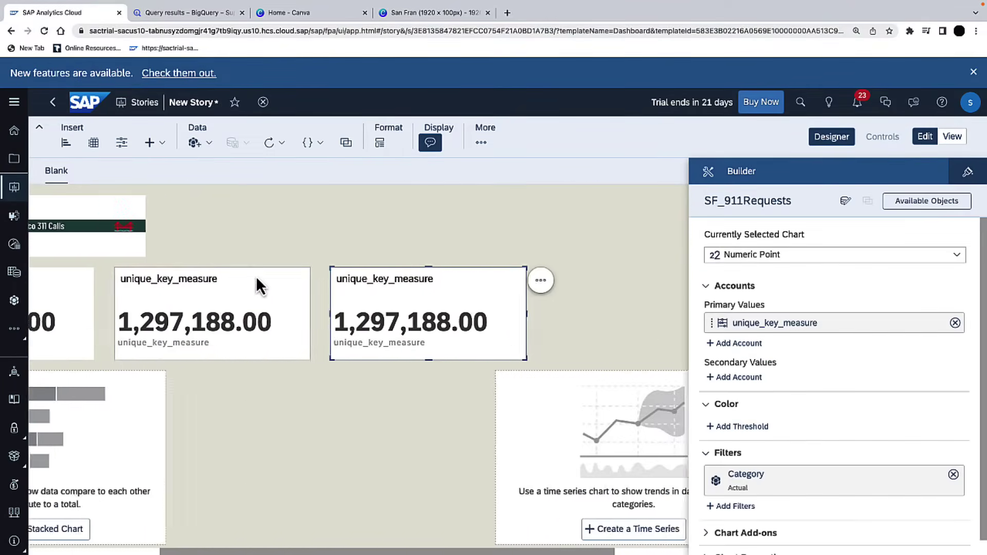
scroll(257, 276, left, 3)
scroll(257, 232, left, 1)
Step: Stretch the banner across the full page width and trim its height slightly
click(272, 227)
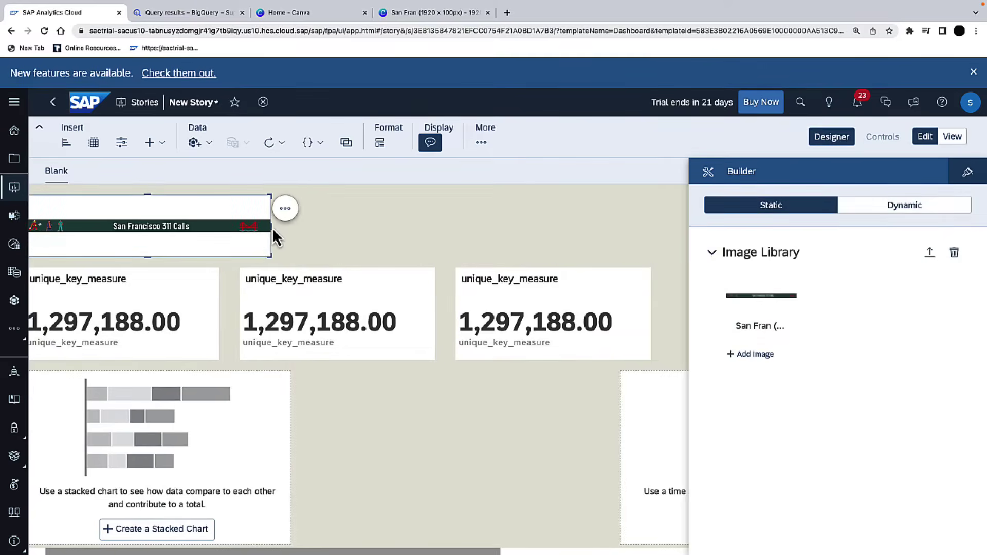
drag(274, 230, 637, 269)
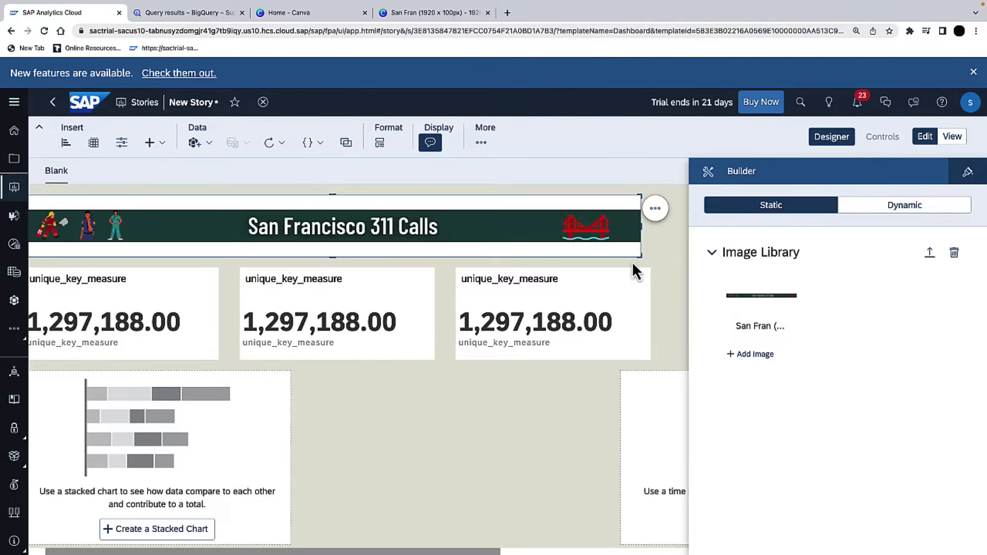
scroll(640, 270, right, 5)
scroll(641, 272, right, 1)
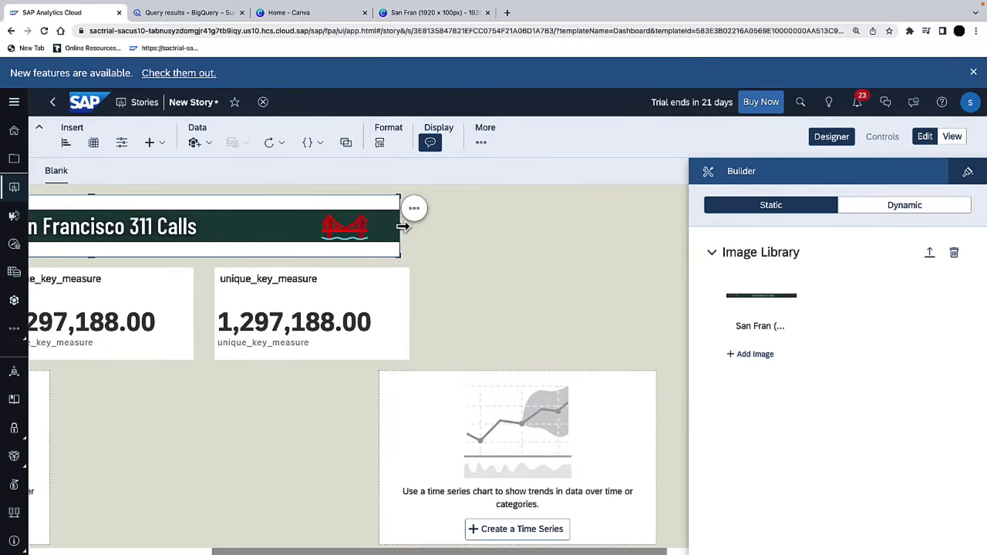
drag(402, 226, 662, 242)
scroll(328, 235, left, 6)
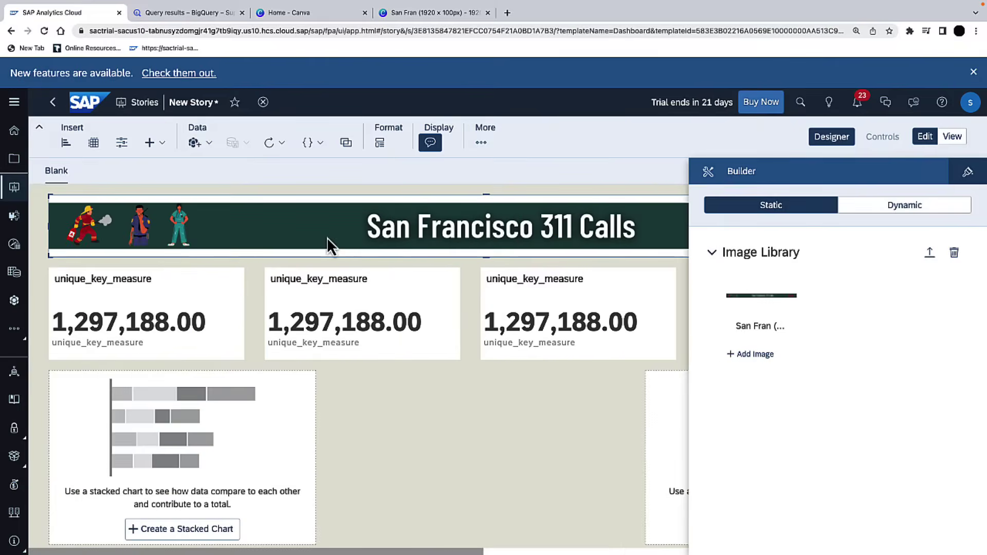
drag(488, 260, 490, 242)
Step: Set the banner image's Display Mode to Cover in its styling
click(847, 141)
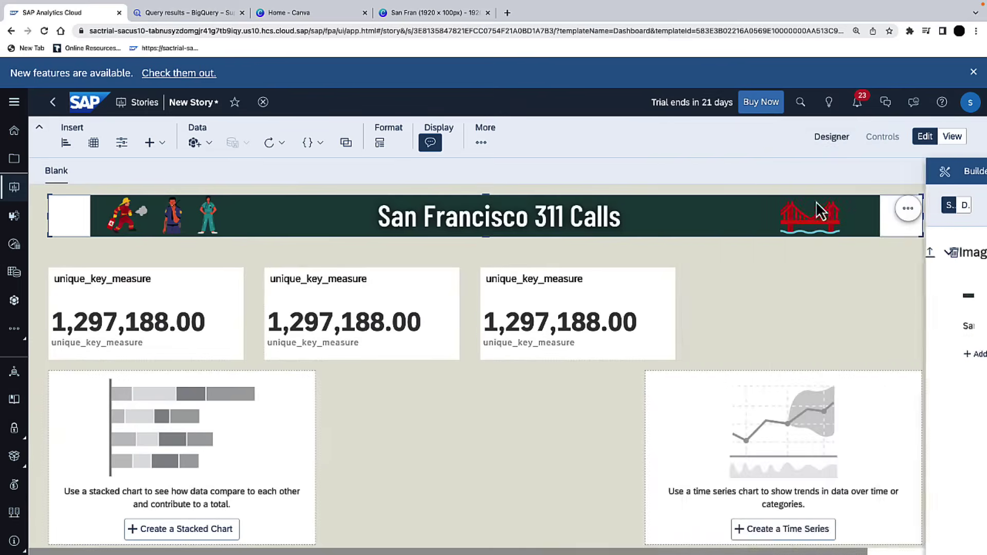
click(910, 210)
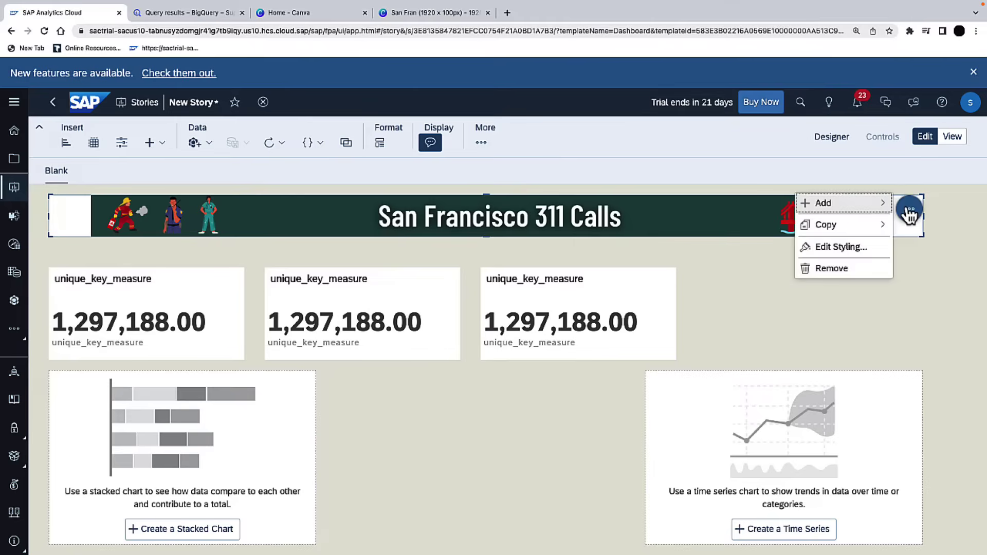
click(852, 247)
scroll(787, 345, down, 2)
click(732, 486)
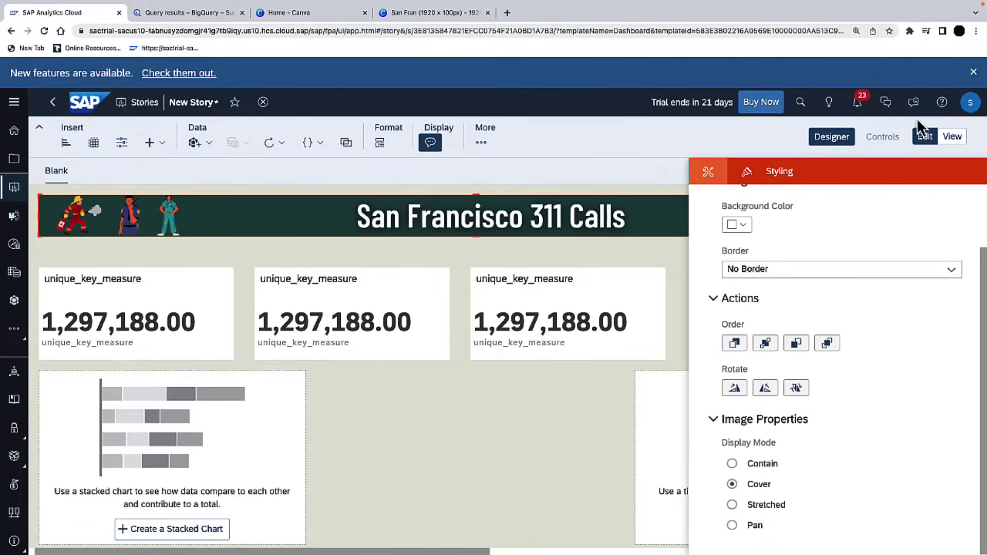
Step: Review the page background colour choices in page styling, then close the styling panel
click(929, 140)
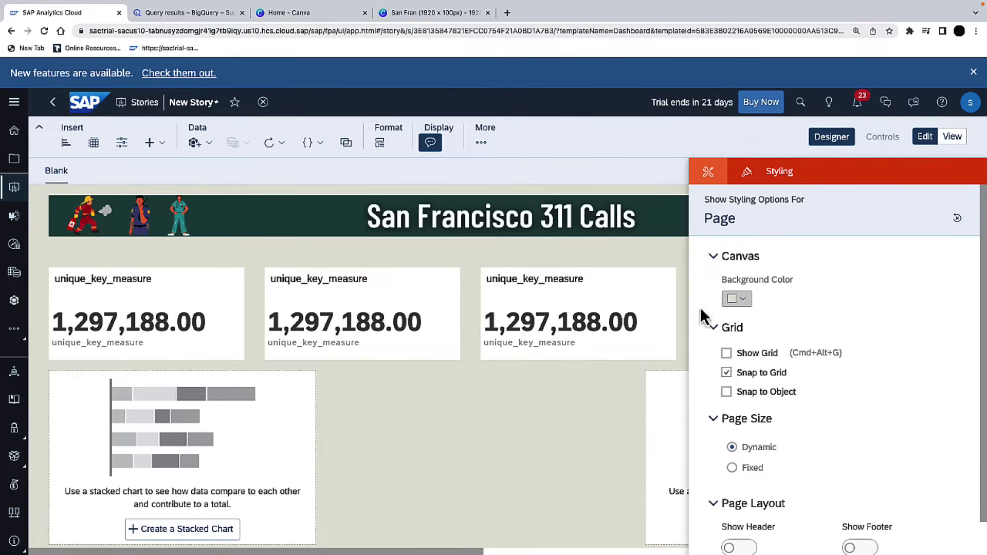
click(737, 299)
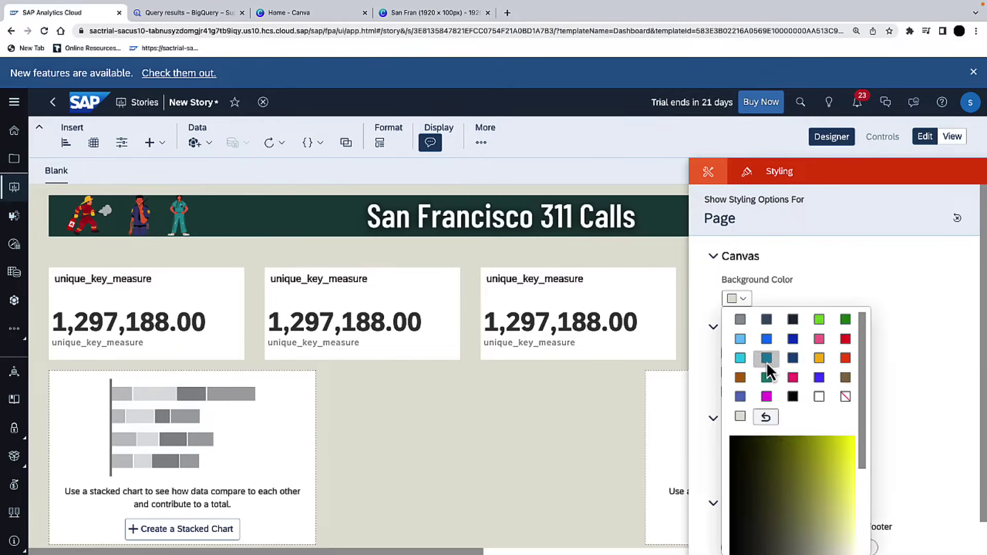
scroll(767, 363, down, 3)
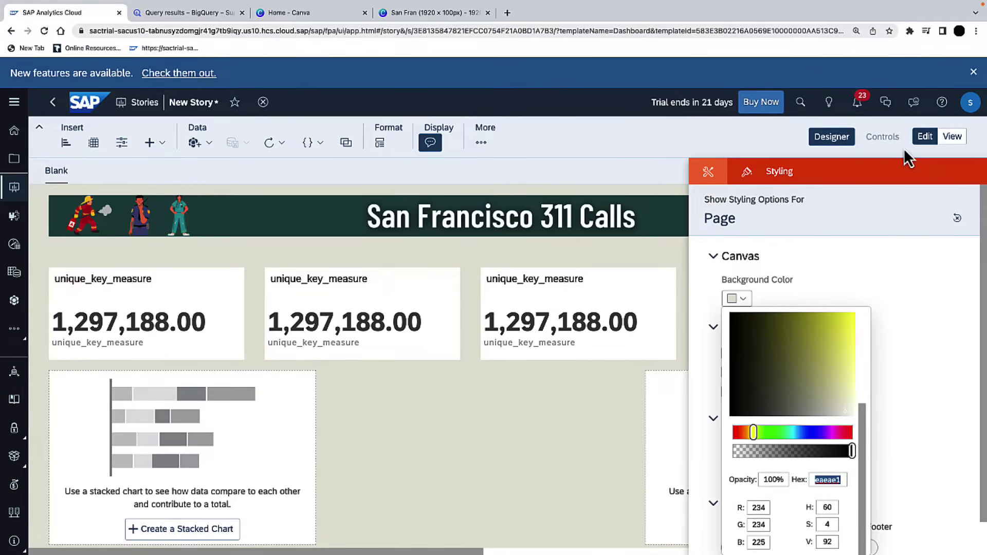
click(848, 148)
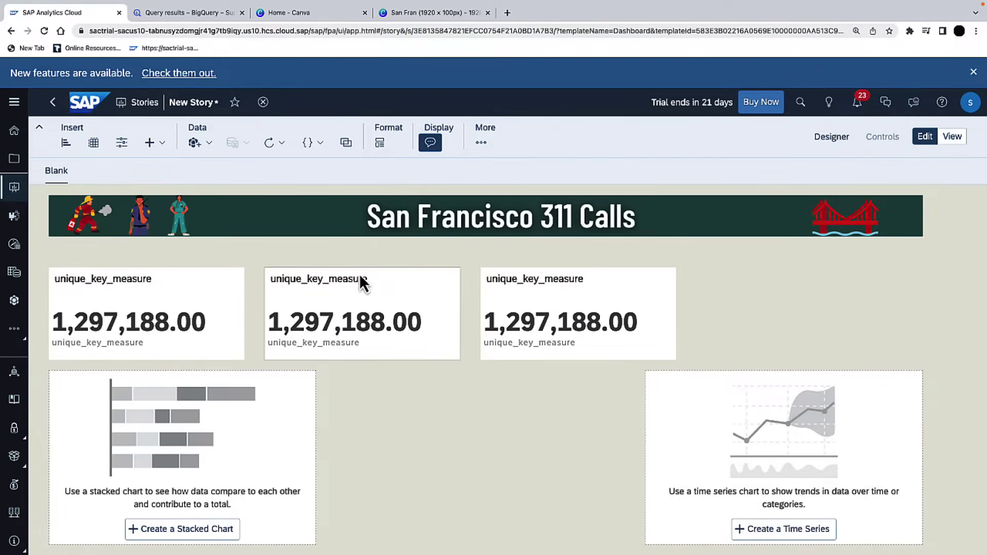
Step: Remove the middle and right numeric KPI tiles
click(451, 289)
click(474, 281)
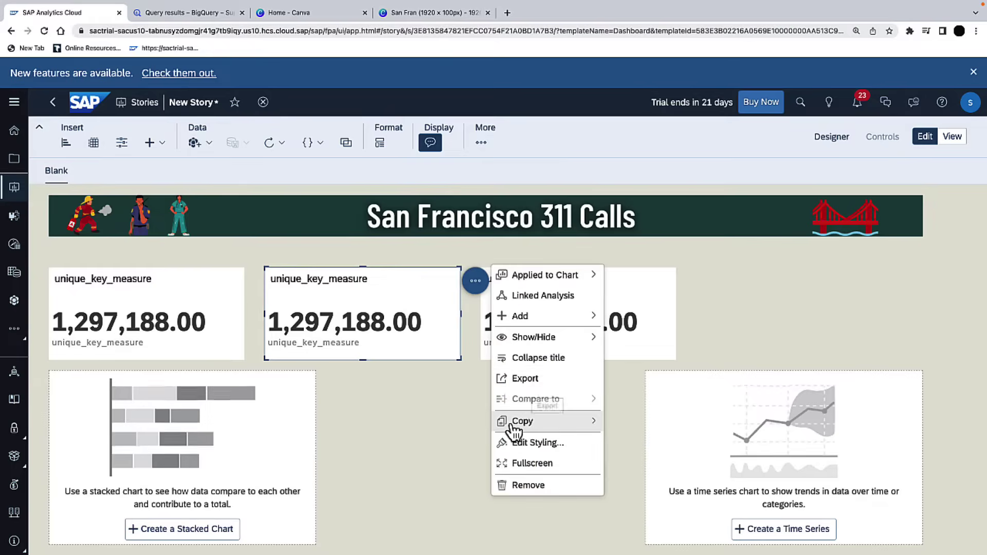
click(530, 482)
click(614, 283)
click(692, 280)
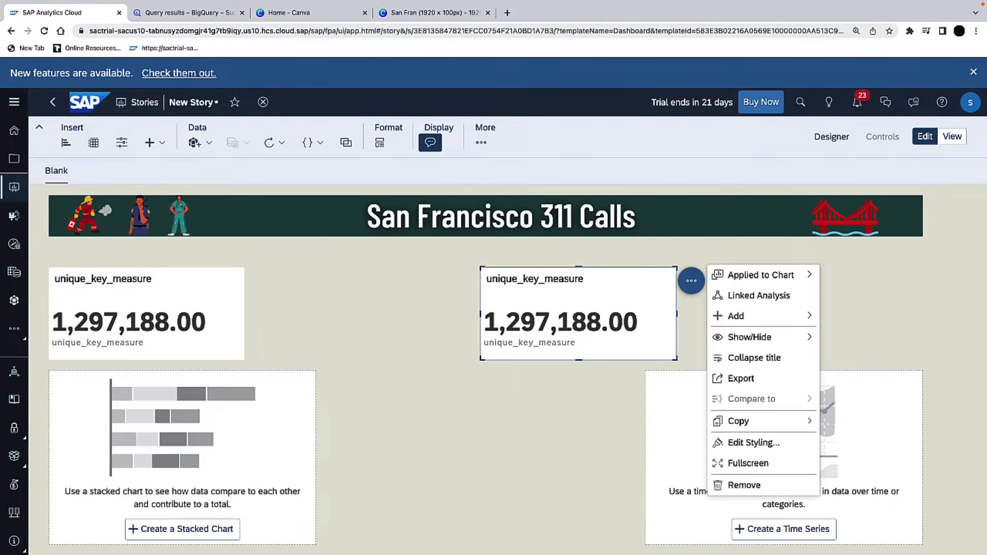
click(783, 486)
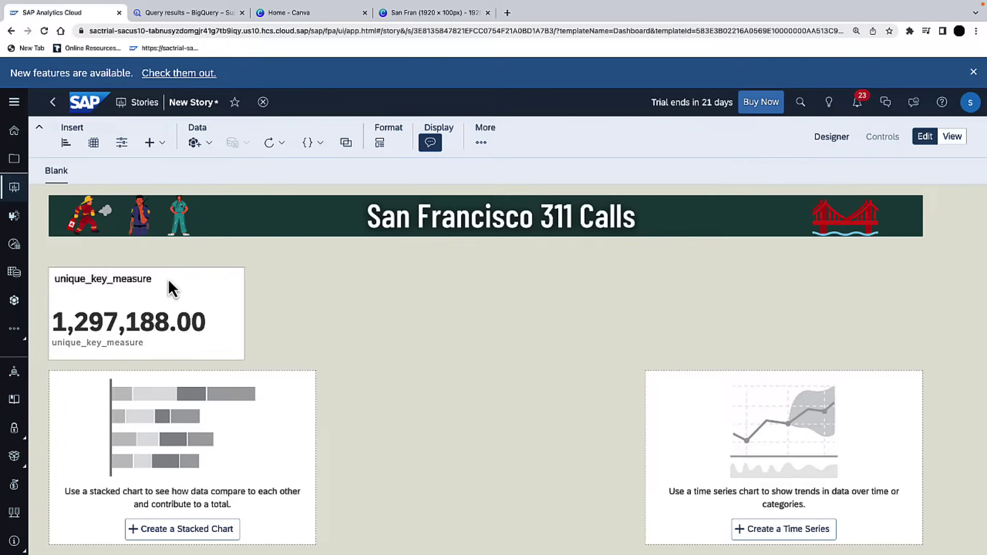
Step: Retitle the remaining tile 'Total Calls' and hide its primary value label
click(106, 286)
double_click(106, 279)
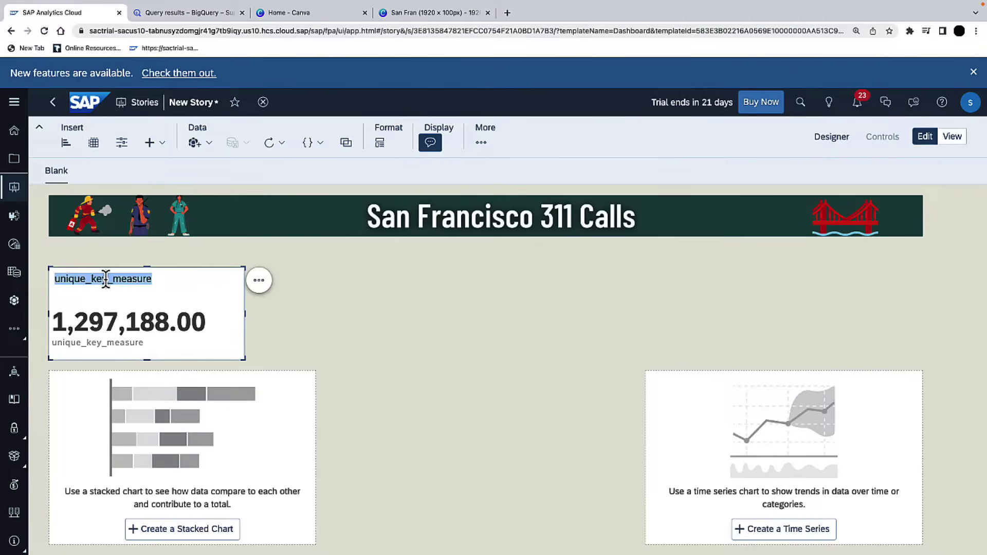
text(Total)
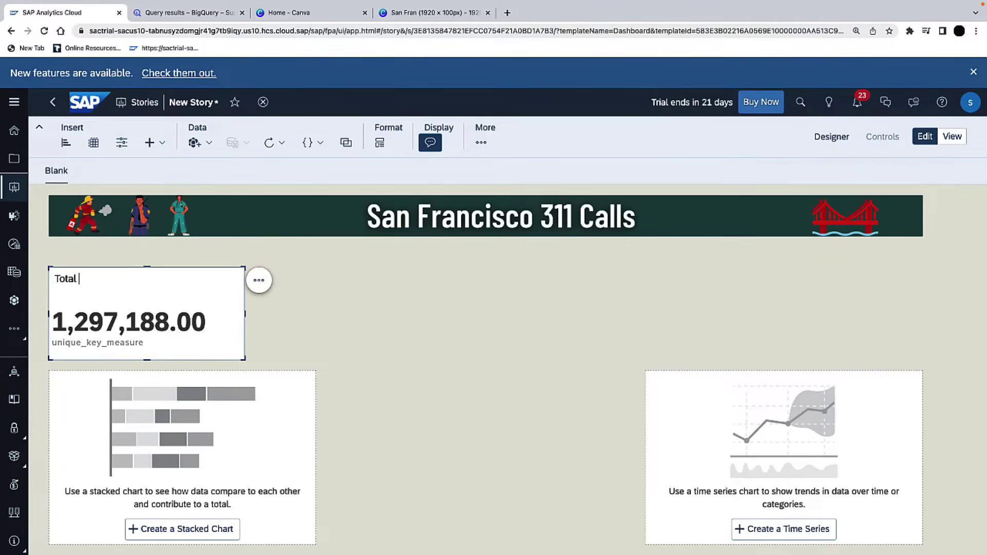
text( Calls)
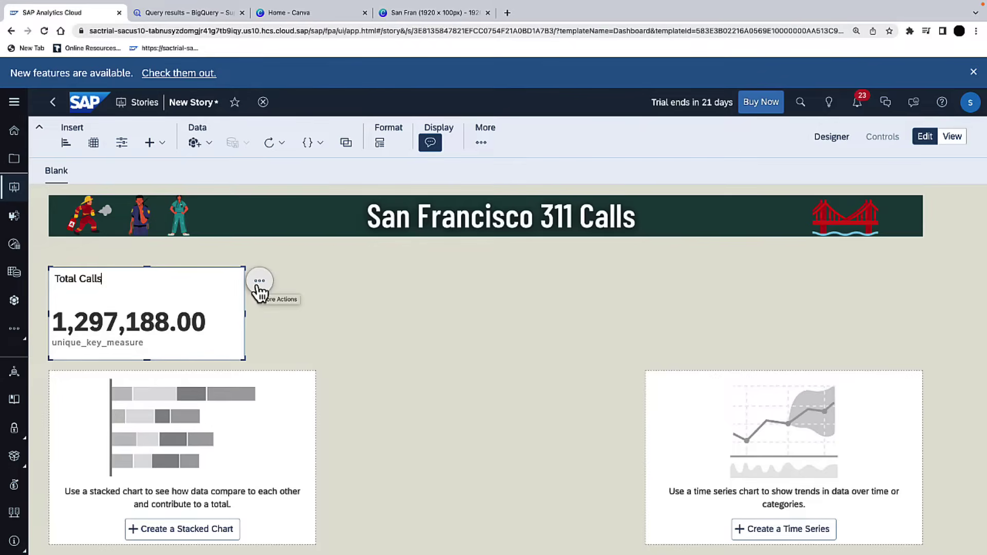
click(260, 282)
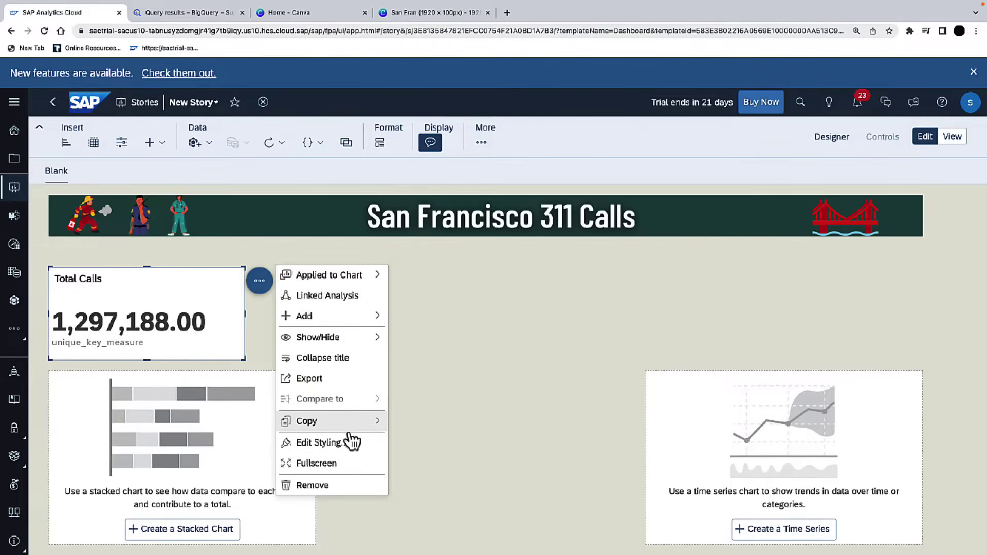
mouse_move(353, 340)
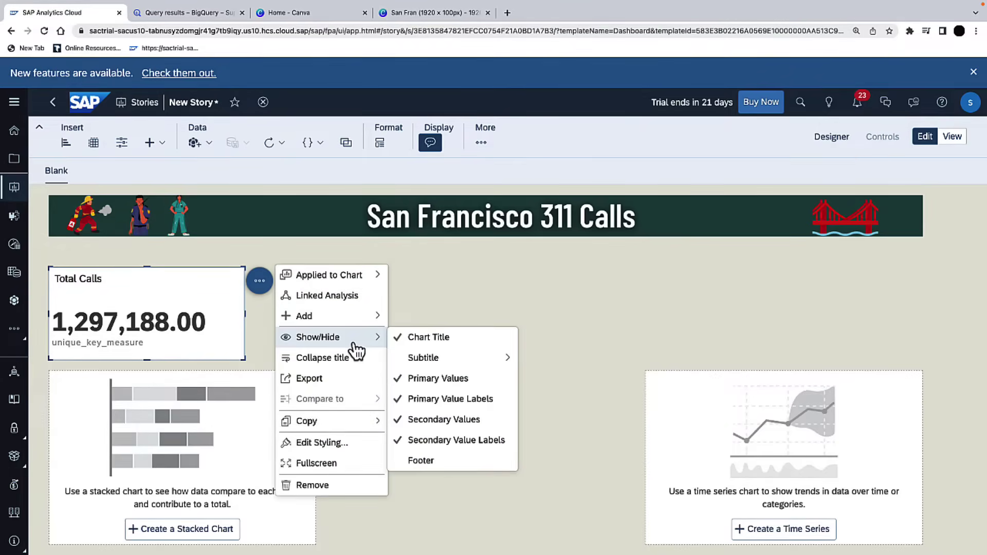
click(451, 403)
mouse_move(374, 319)
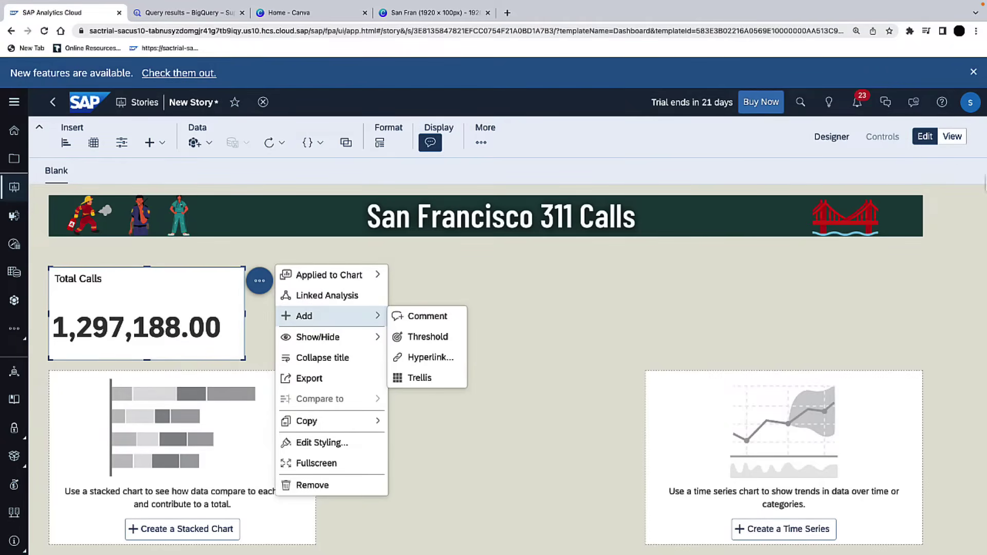
click(833, 138)
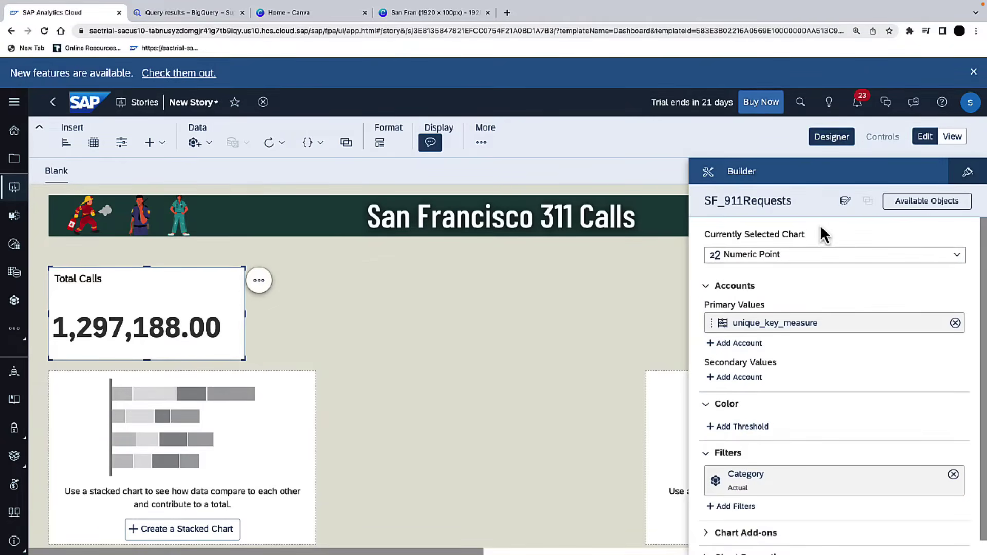
Step: Set the Total Calls tile's widget background colour to hex eaeae1
click(968, 172)
click(748, 312)
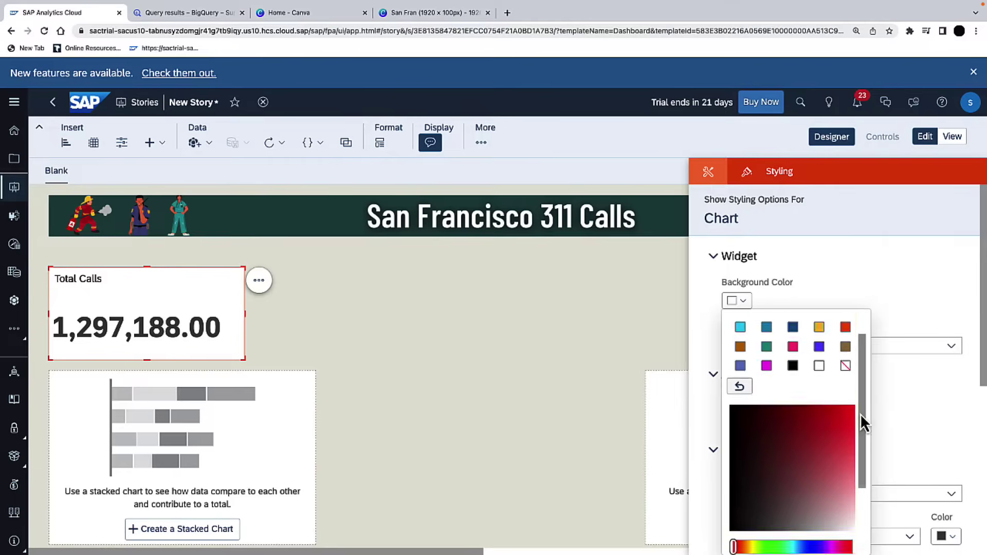
drag(862, 419, 864, 531)
click(829, 479)
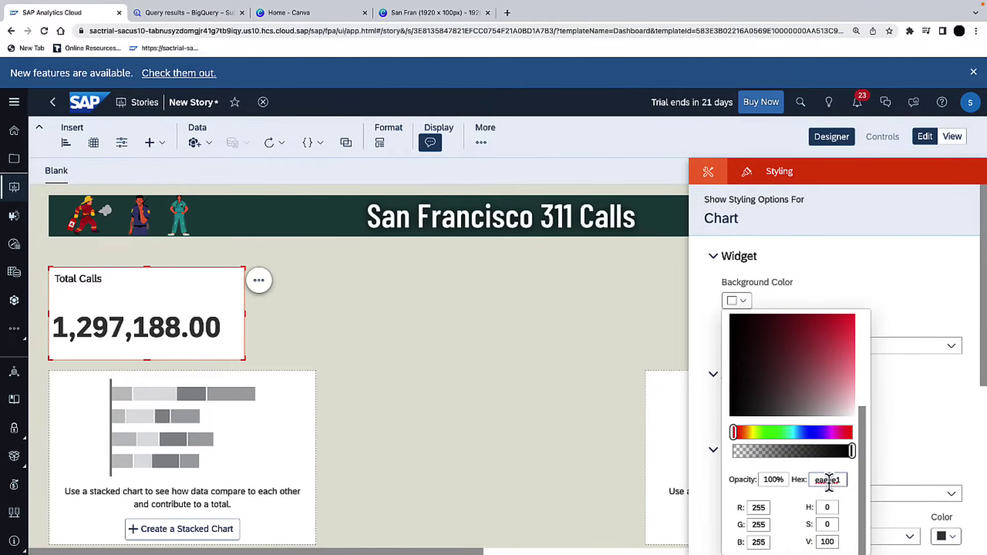
text(eaeae1)
key(Return)
click(517, 324)
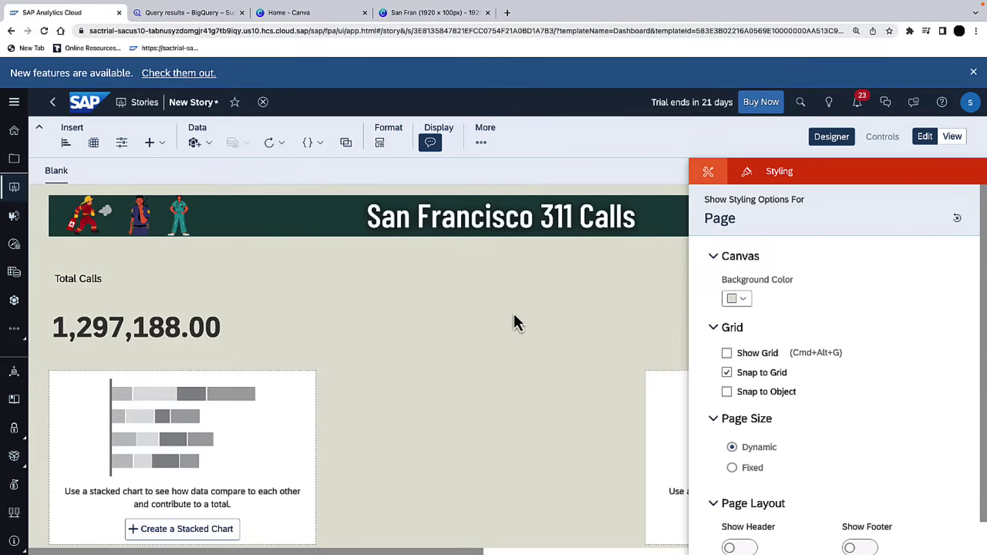
Step: Set the tile's number format to 0 decimal places, showing 1,297,188
click(150, 296)
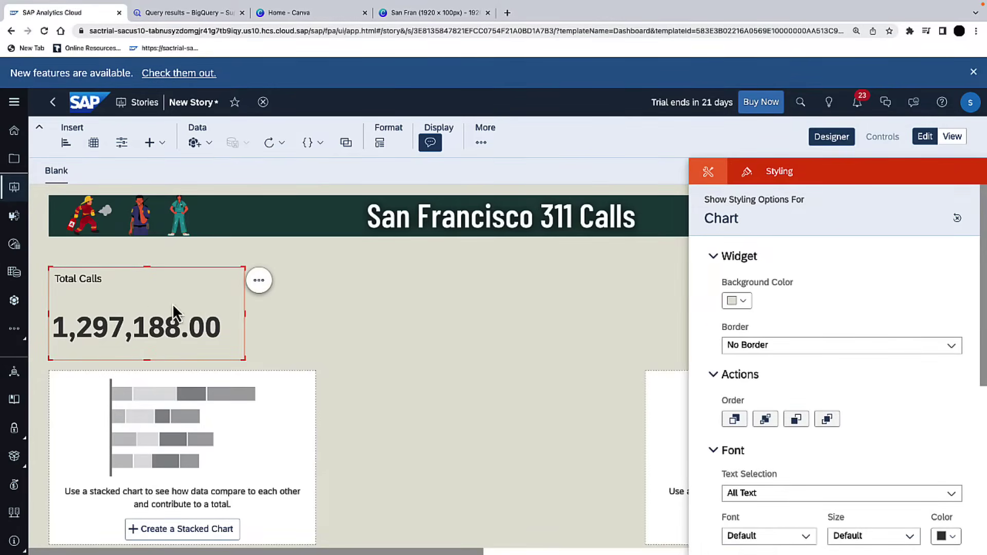
scroll(854, 432, down, 6)
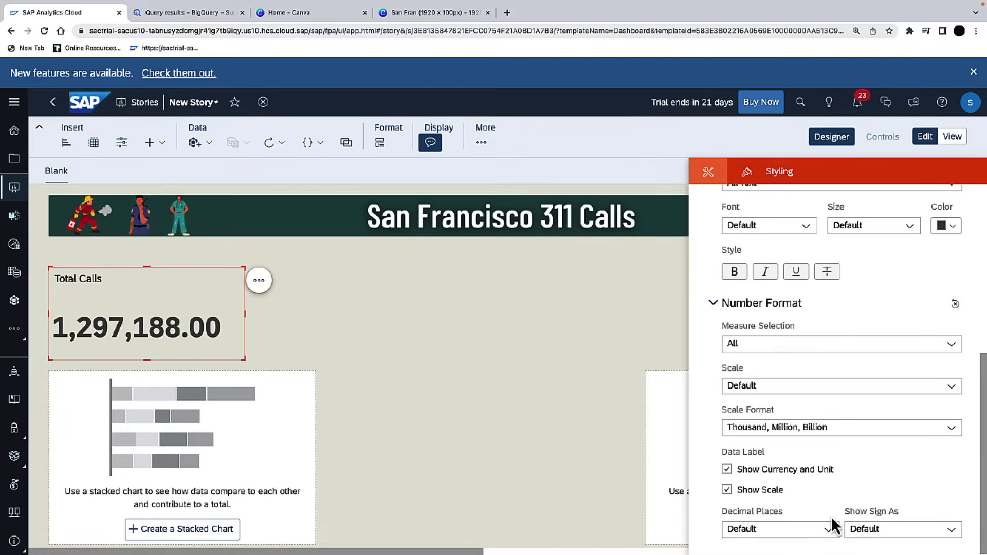
click(830, 534)
click(786, 449)
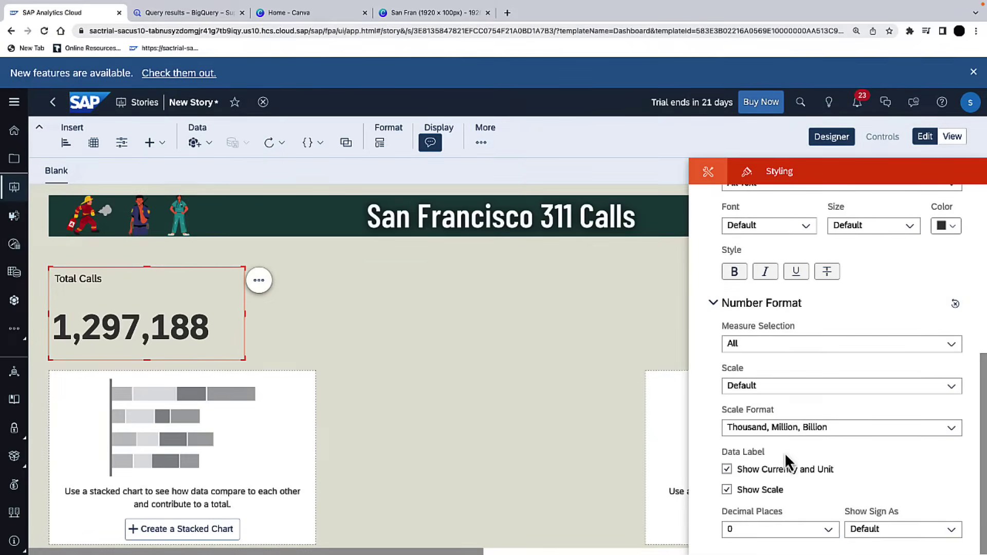
click(463, 314)
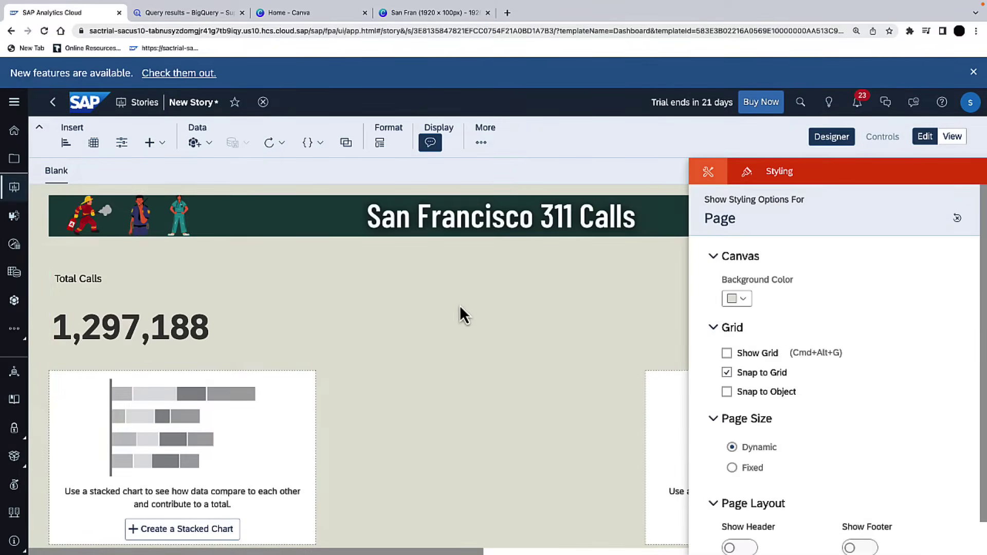
Step: Duplicate the Total Calls tile and place the copy beside the original, ready for data settings
click(201, 311)
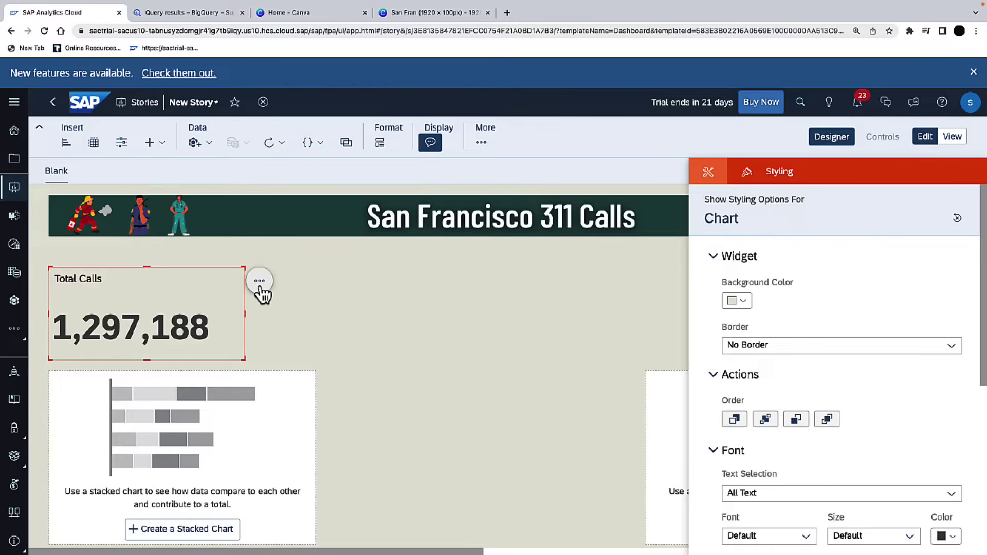
click(259, 281)
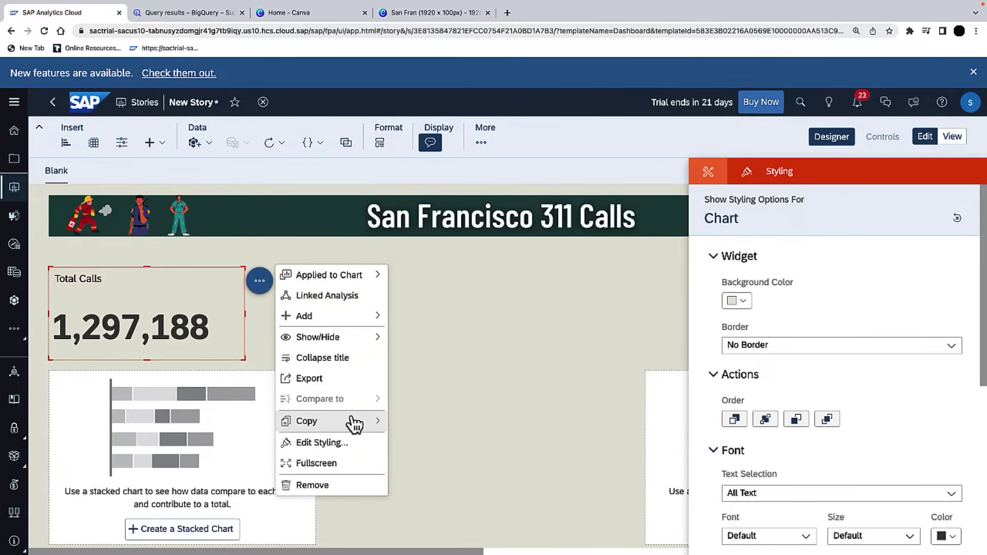
mouse_move(357, 426)
click(440, 465)
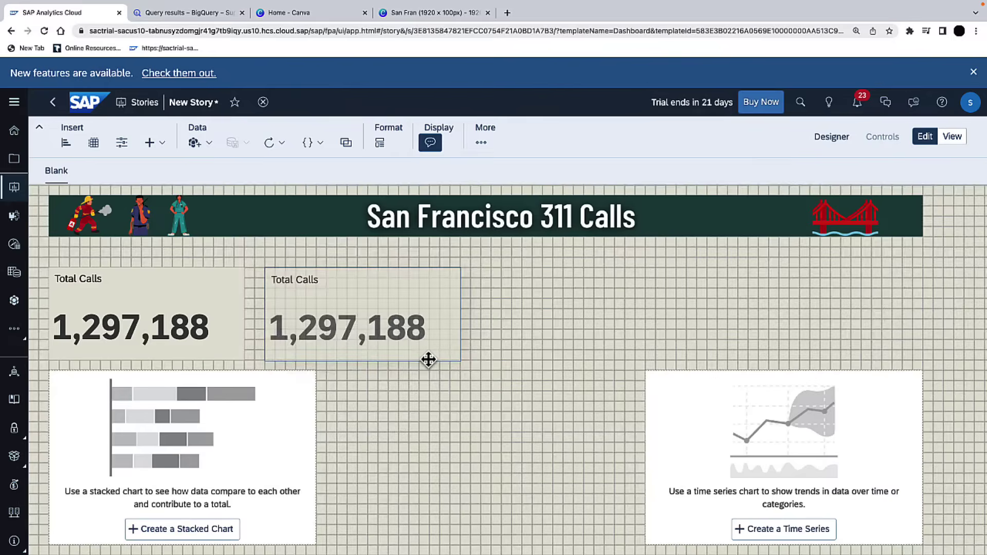
drag(428, 359, 430, 357)
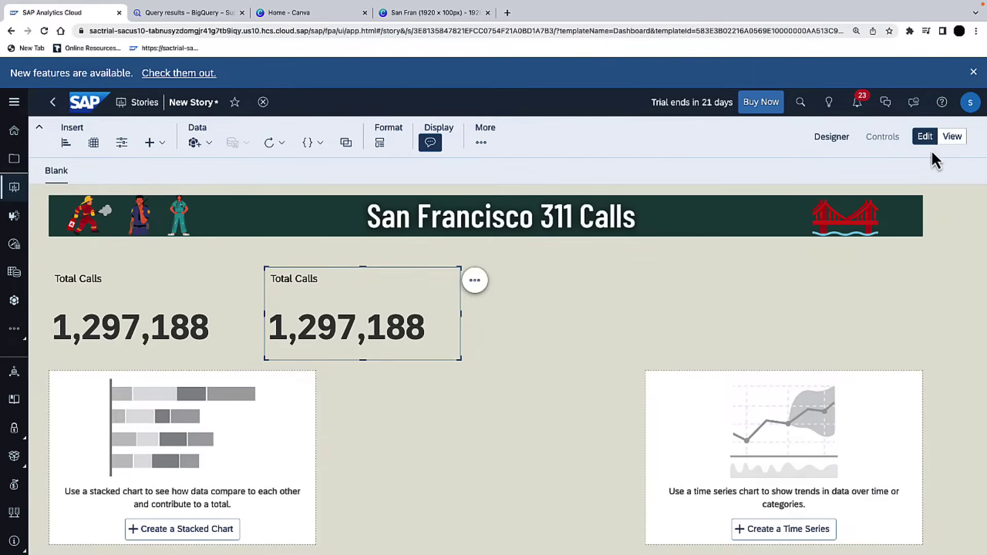
click(833, 139)
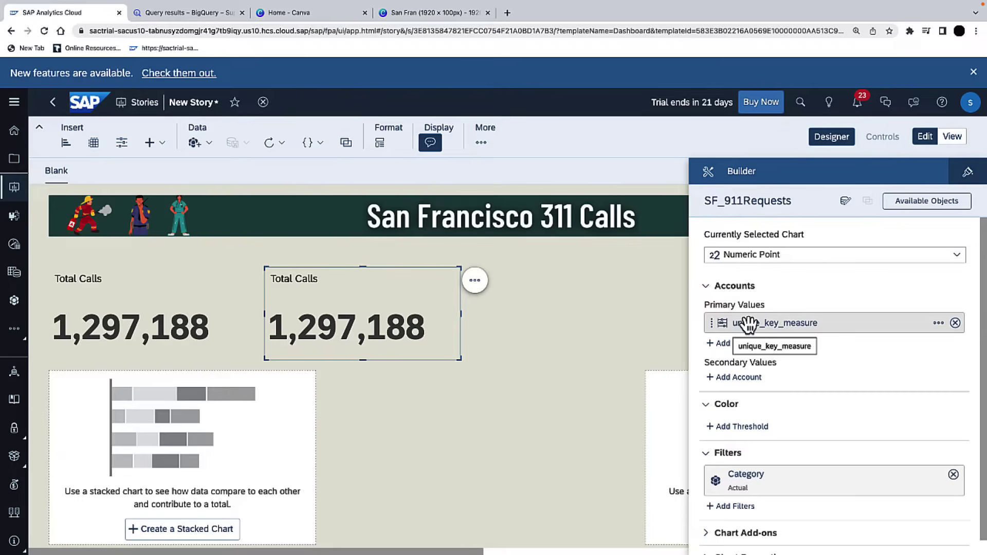
Step: Filter the copied tile on status Closed to show Issues Resolves at 1,236,754
scroll(752, 311, down, 1)
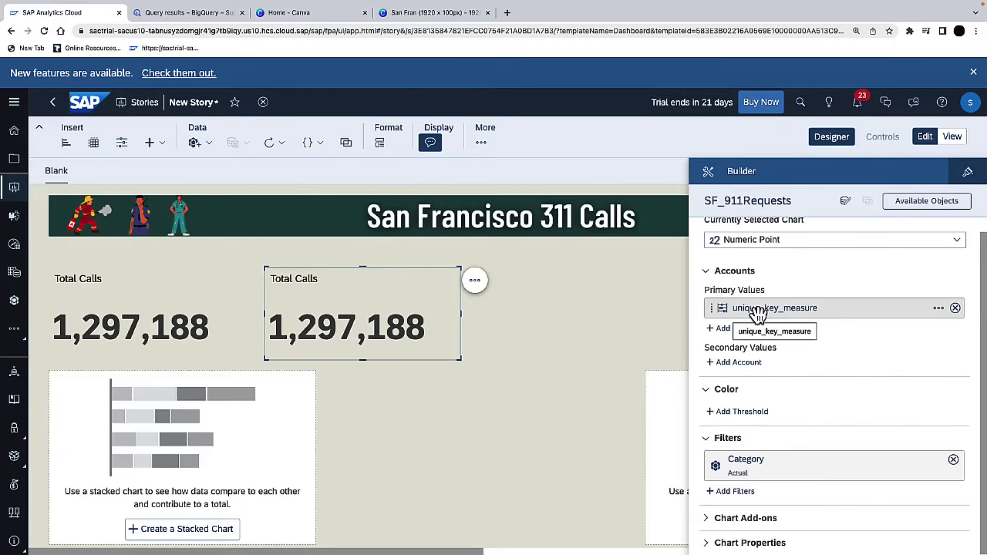
click(735, 492)
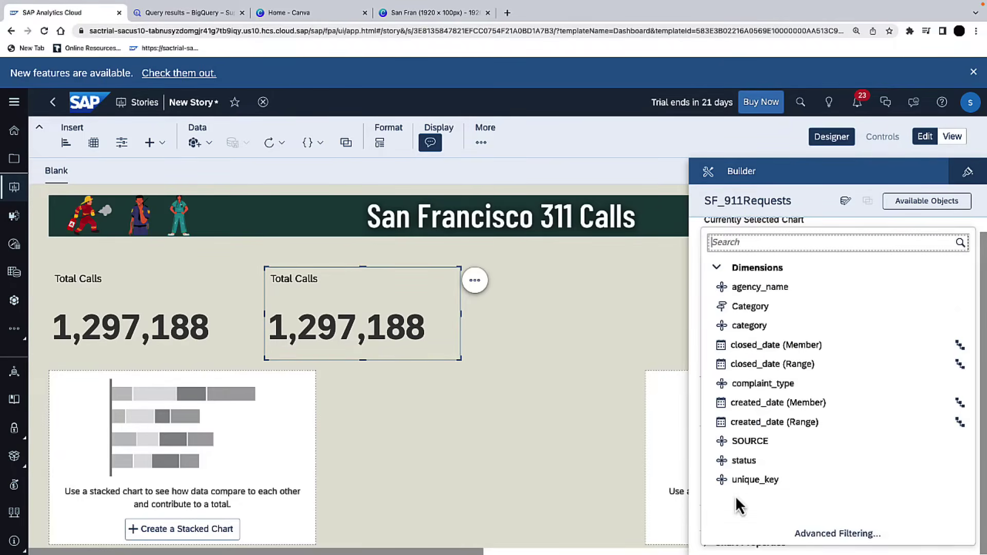
click(756, 461)
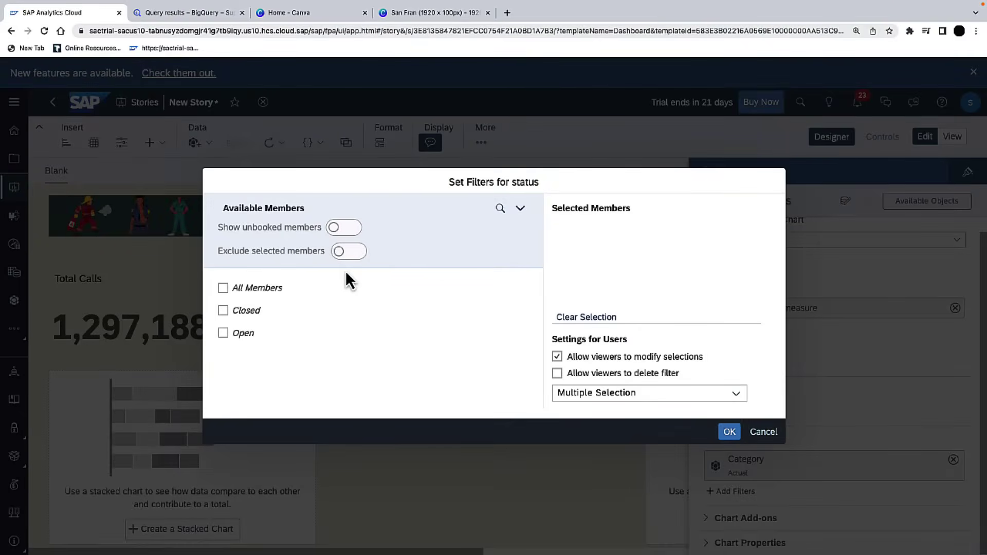
click(222, 310)
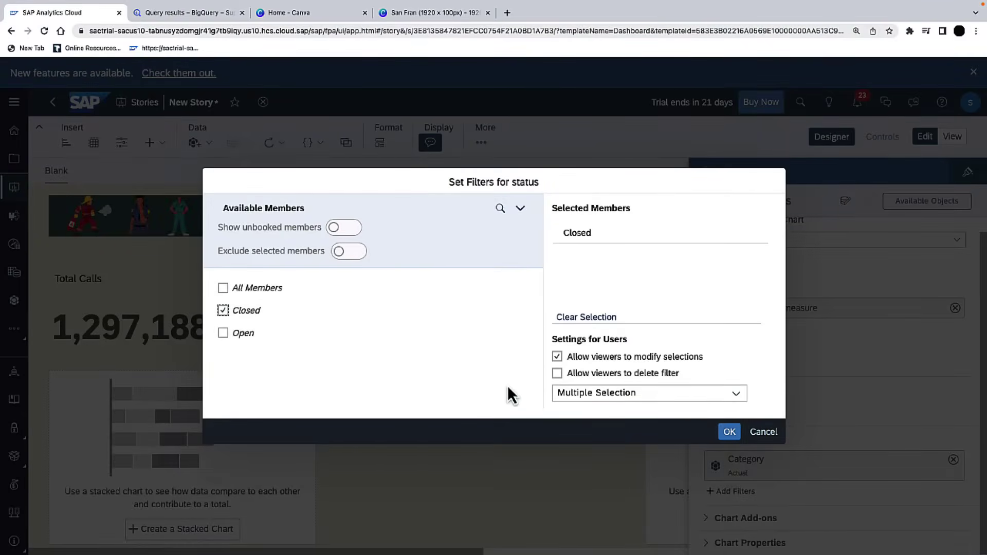
click(730, 432)
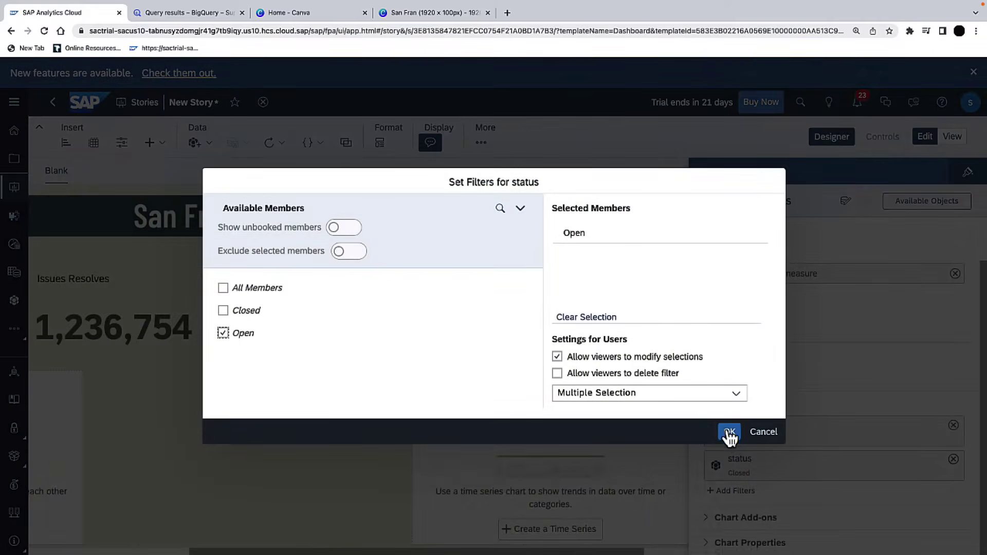
Step: Confirm an Open status filter for the Open Issues tile (60,434) and preview the dashboard in View mode
click(730, 432)
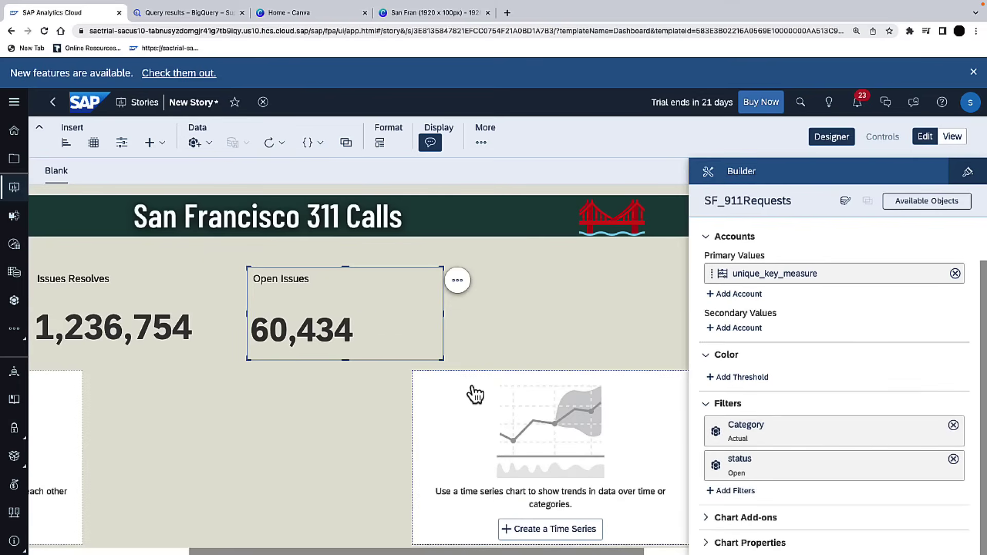
scroll(476, 394, left, 5)
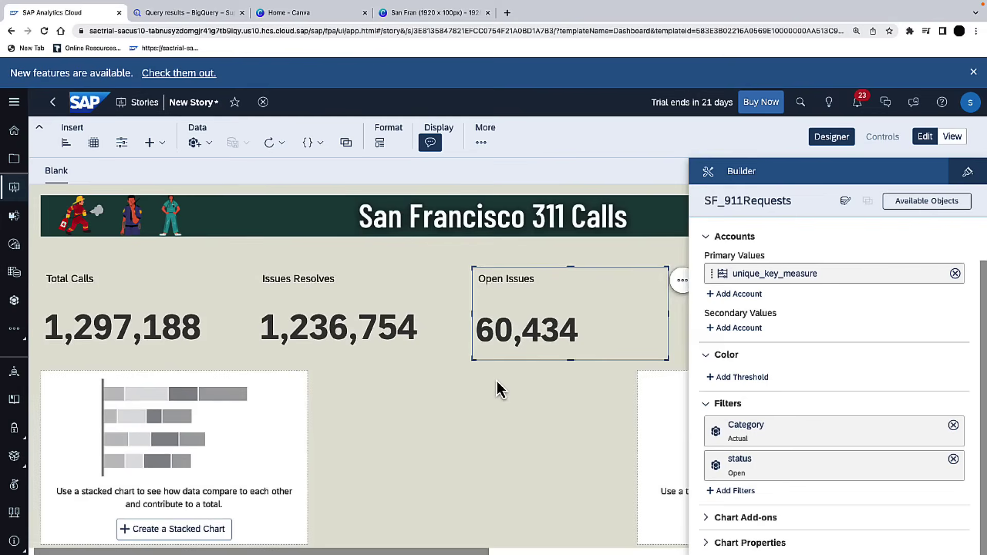
scroll(497, 381, left, 1)
scroll(497, 382, right, 3)
scroll(497, 381, left, 3)
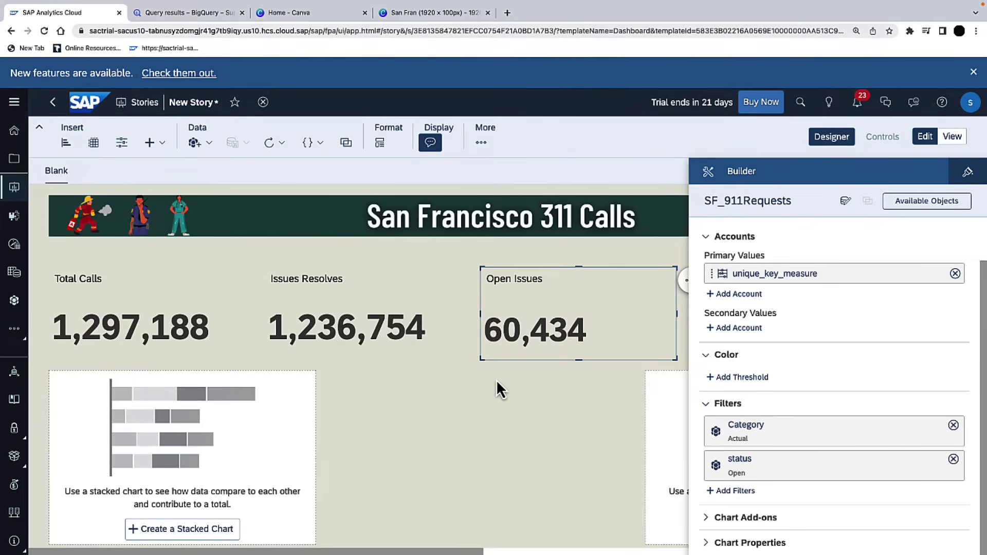
click(821, 147)
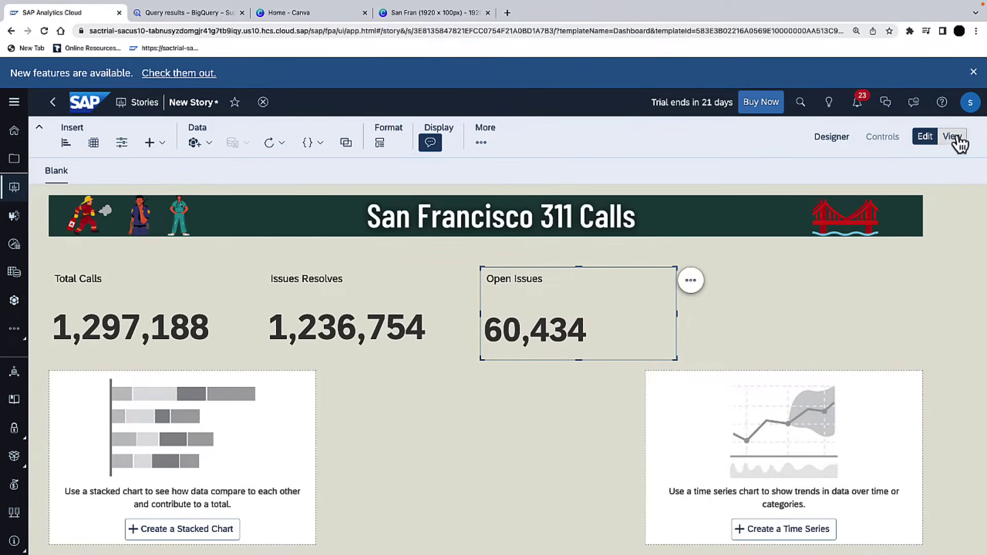
click(954, 137)
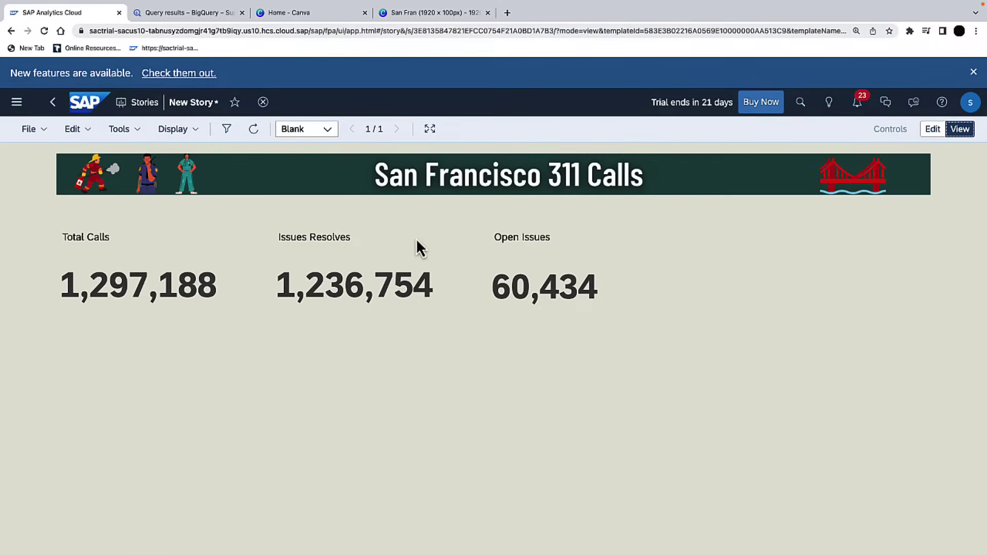
Step: Create a stacked bar chart in the left placeholder with an eaeae1 light grey background
click(933, 130)
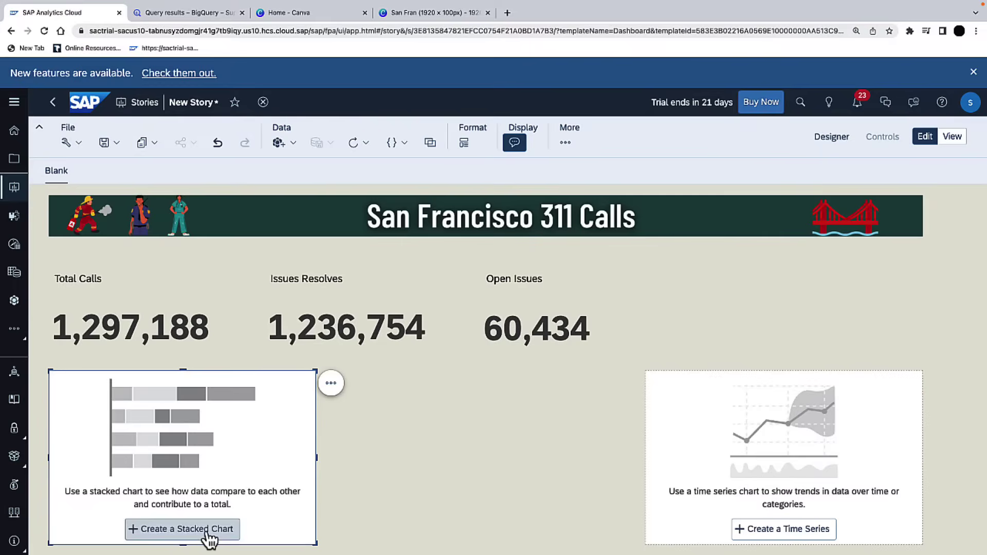
click(208, 535)
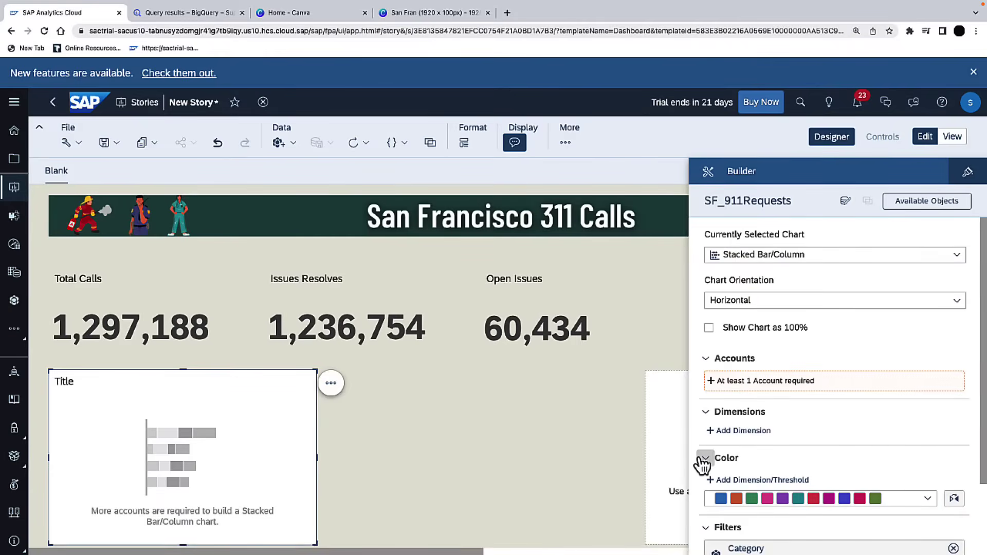
click(968, 174)
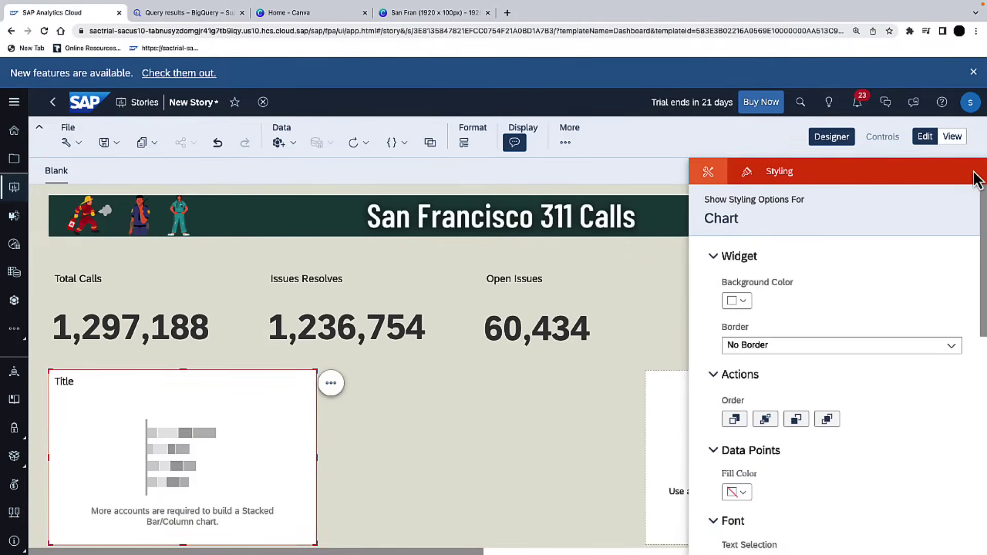
click(746, 305)
scroll(775, 447, down, 3)
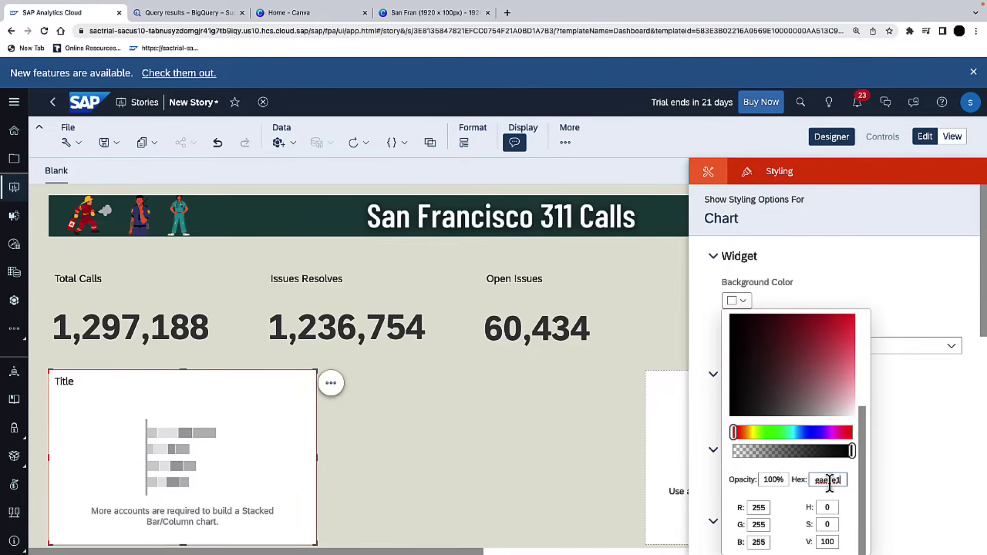
click(886, 481)
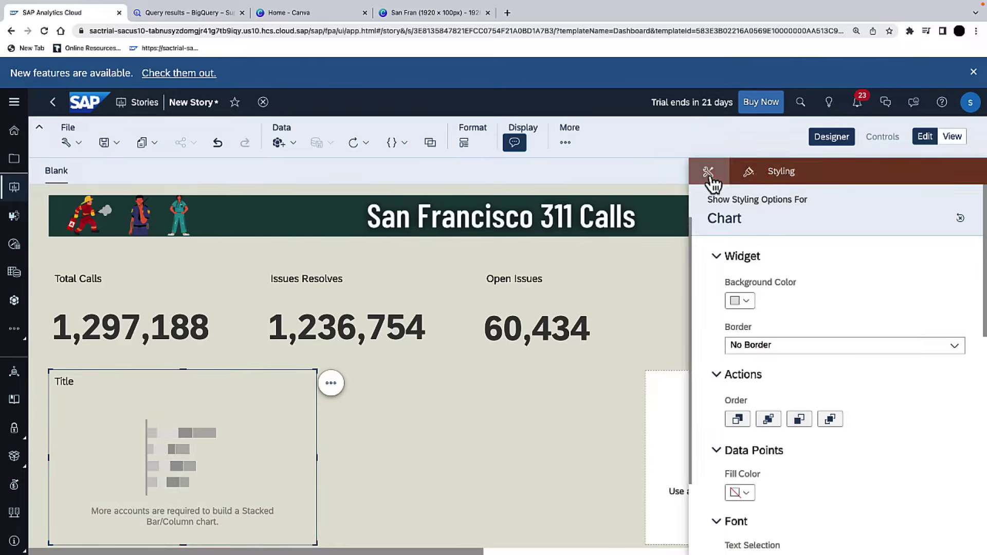
click(709, 172)
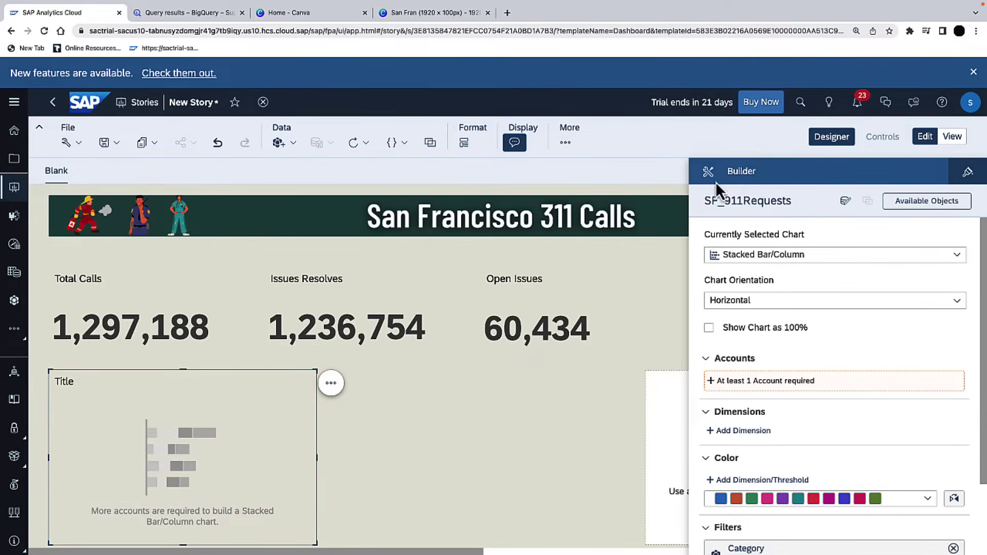
scroll(813, 266, down, 1)
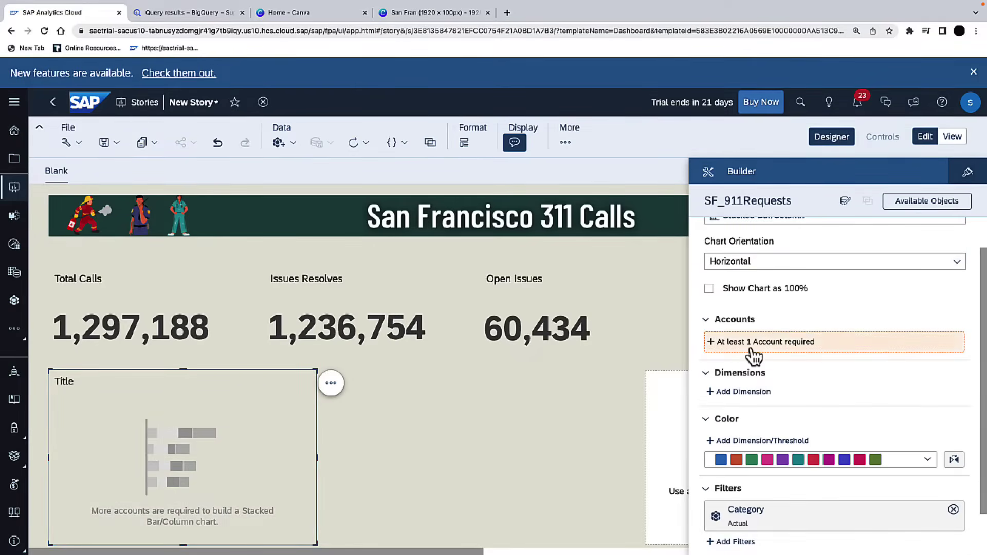
Step: Plot unique_key_measure by category and start retitling the chart 'Calls by Category'
click(753, 344)
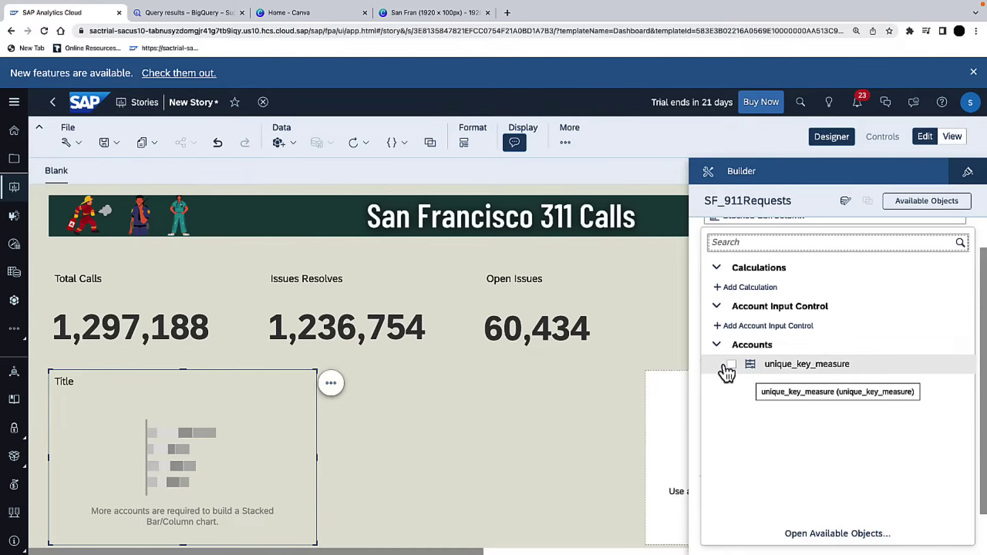
click(732, 364)
click(736, 449)
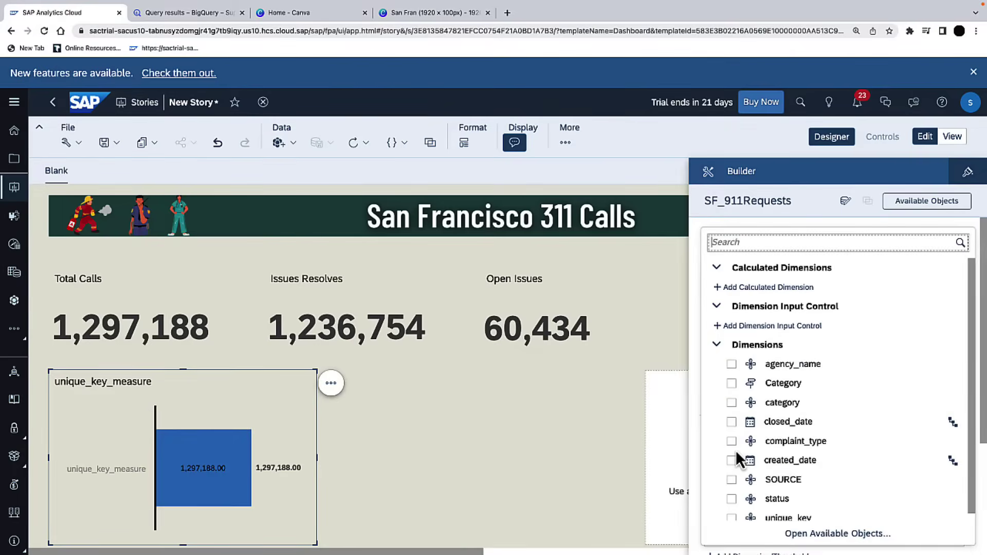
click(731, 404)
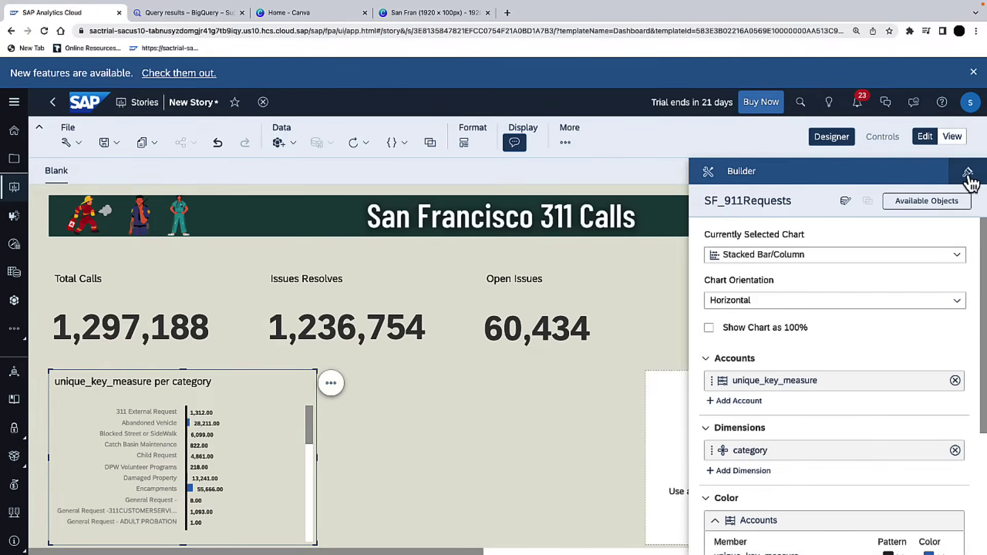
double_click(147, 385)
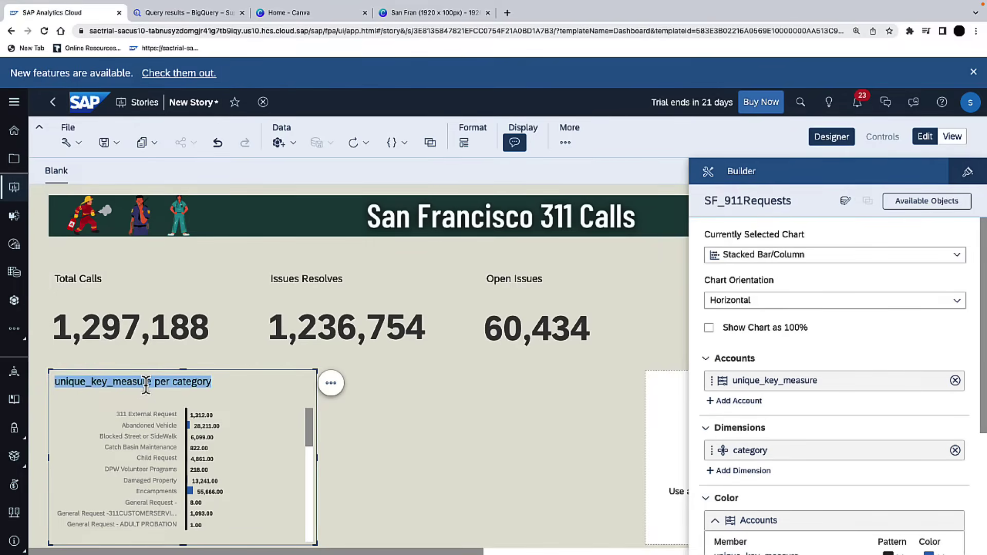
text(Calls by Category)
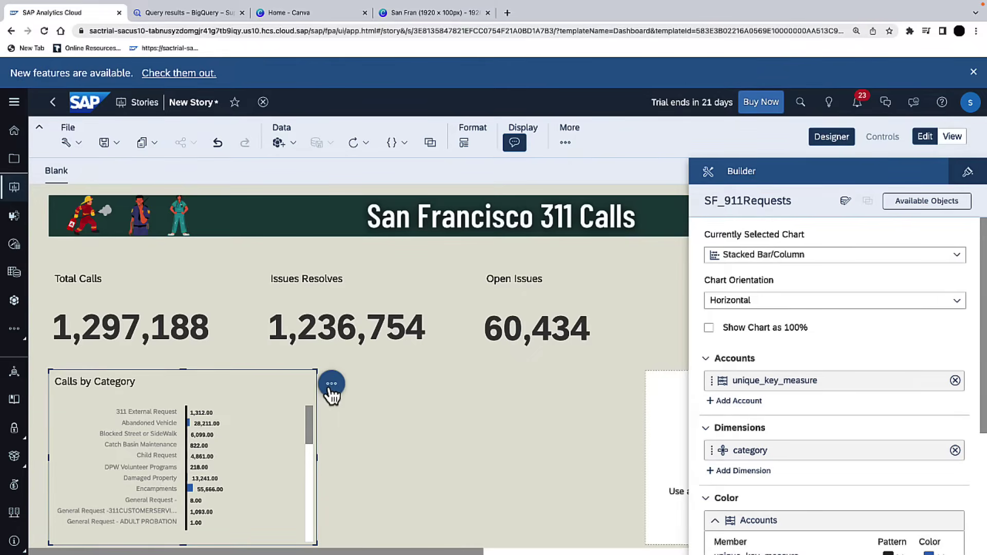
Step: Sort the categories by unique_key_measure from highest to lowest
click(331, 383)
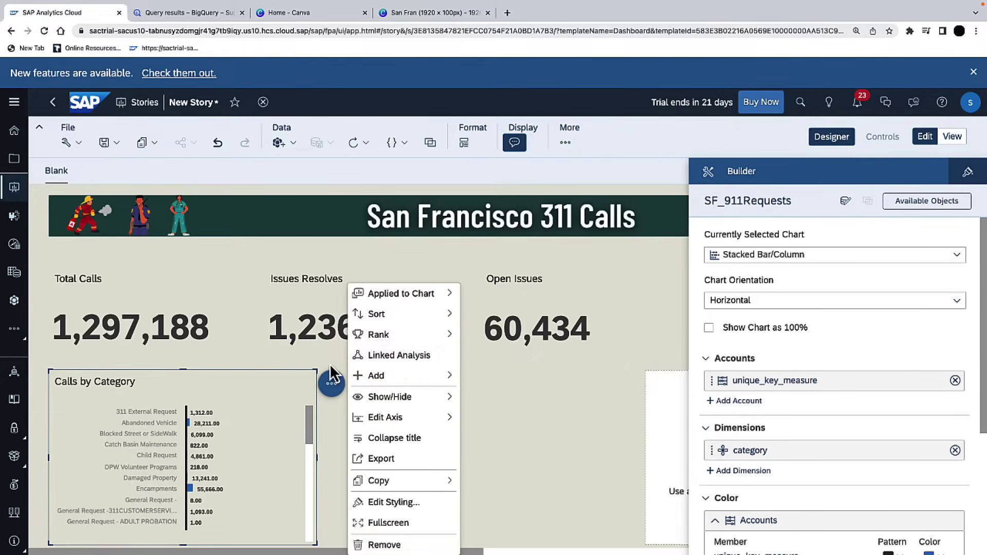
mouse_move(411, 321)
mouse_move(507, 337)
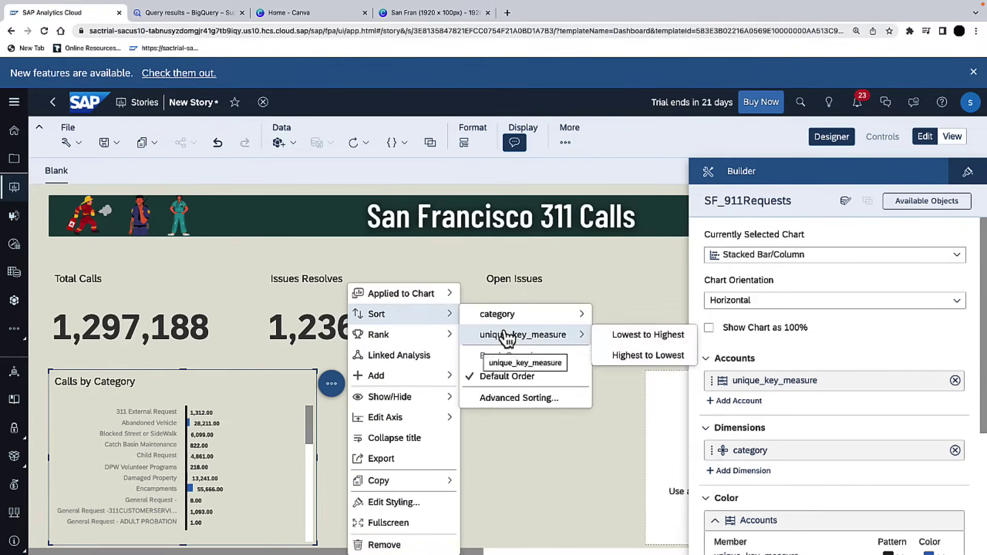
click(644, 356)
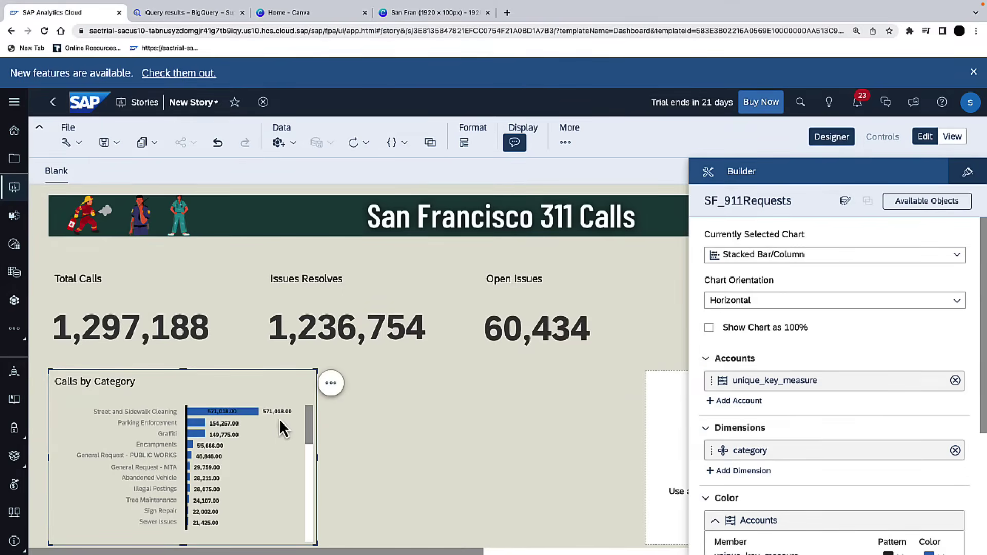
Step: Rank the chart to keep only the top 10 categories
click(332, 385)
mouse_move(403, 337)
mouse_move(519, 337)
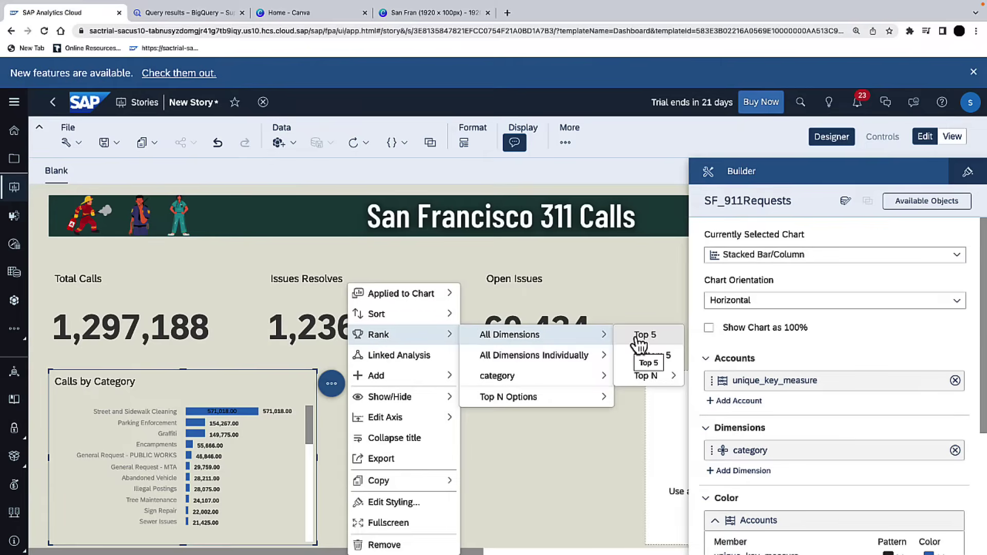
mouse_move(647, 386)
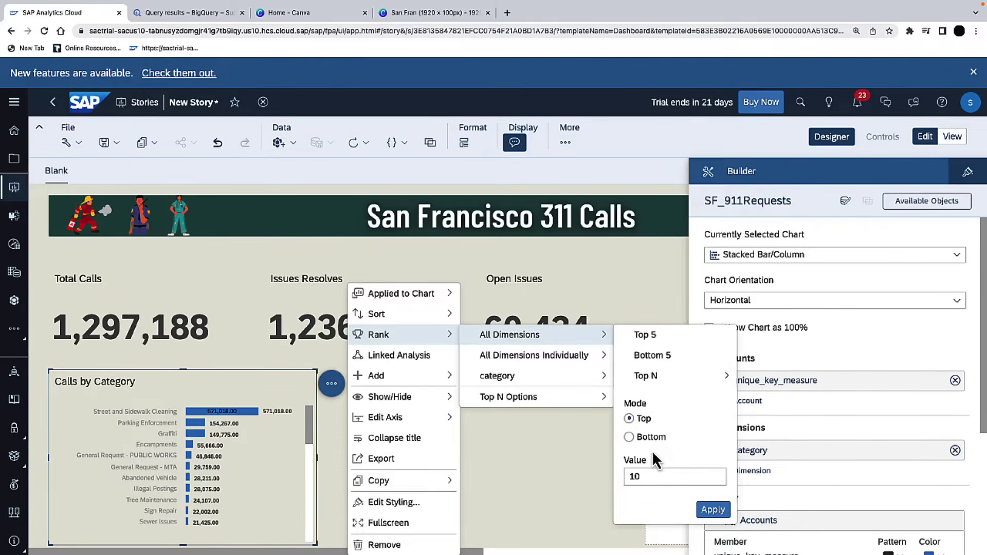
click(715, 512)
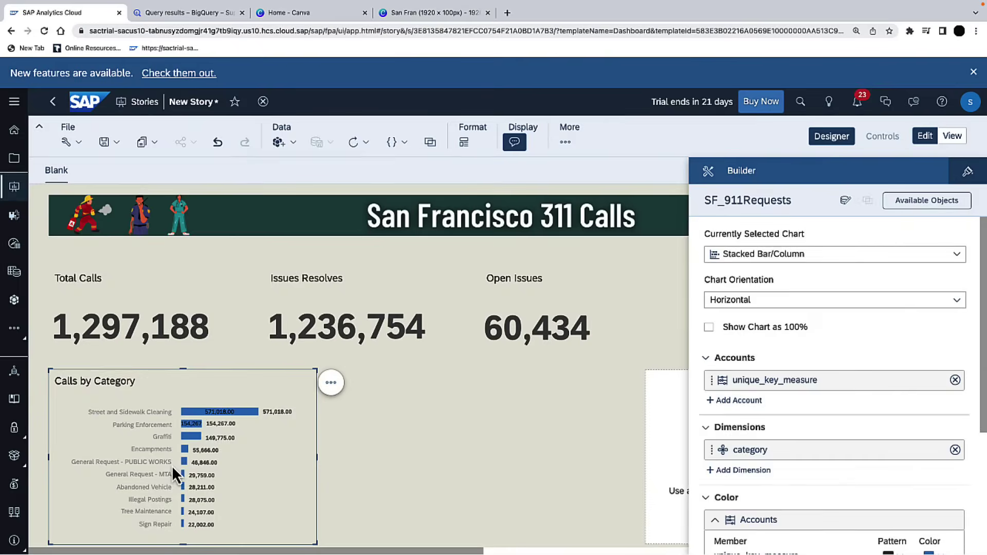
Step: Retitle the chart 'Top Ten Calls by Category'
double_click(78, 383)
key(Home)
text(Top Ten)
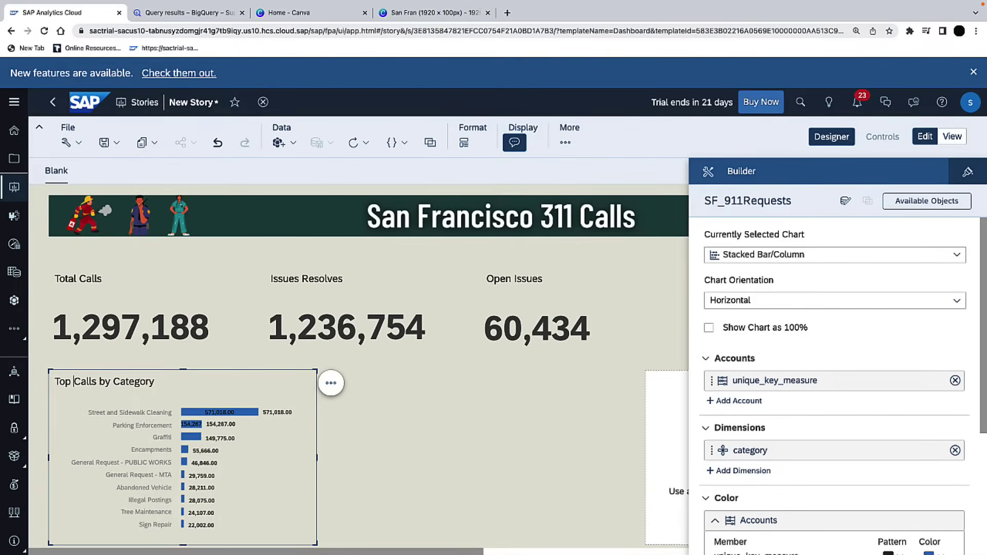
Step: Make the chart's text dark and bold
click(319, 396)
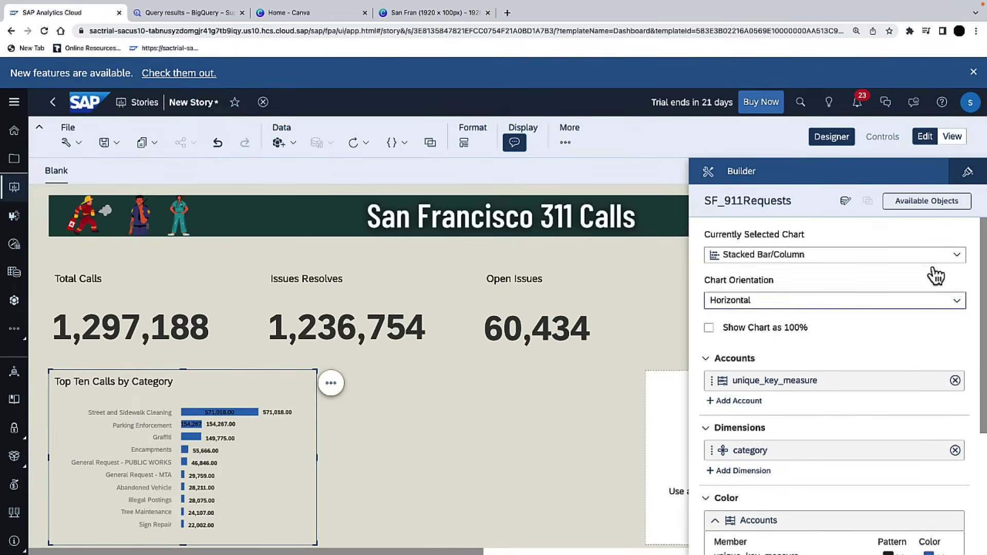
click(969, 172)
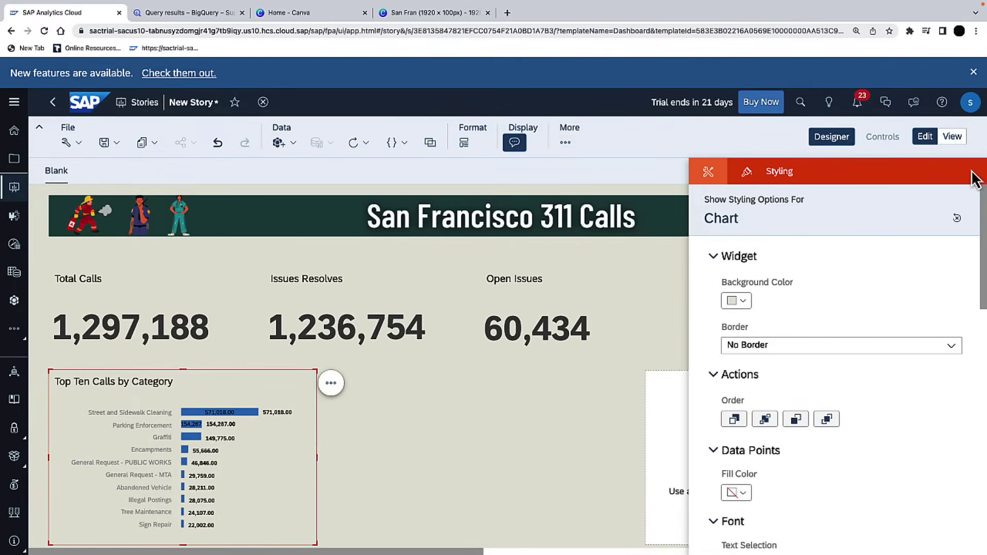
scroll(800, 315, down, 3)
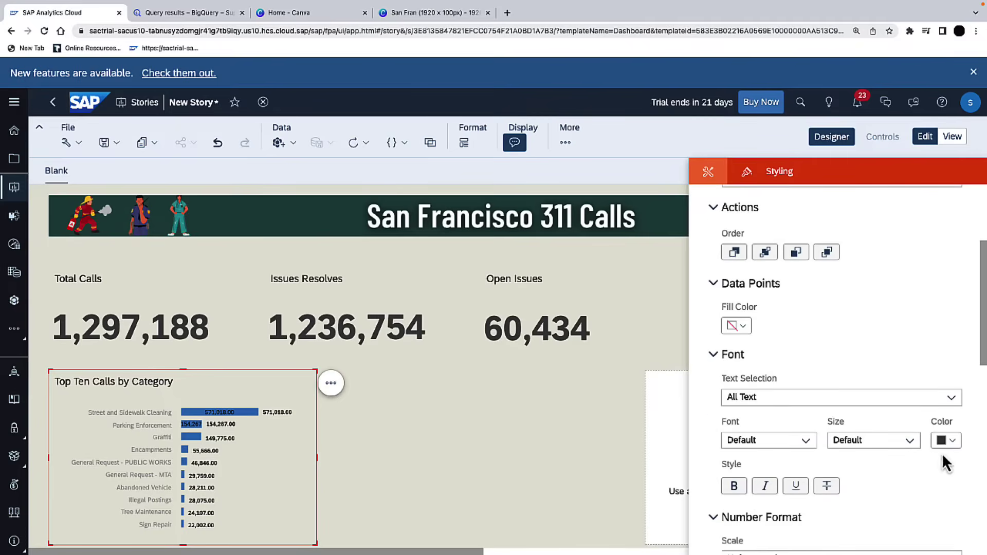
click(948, 441)
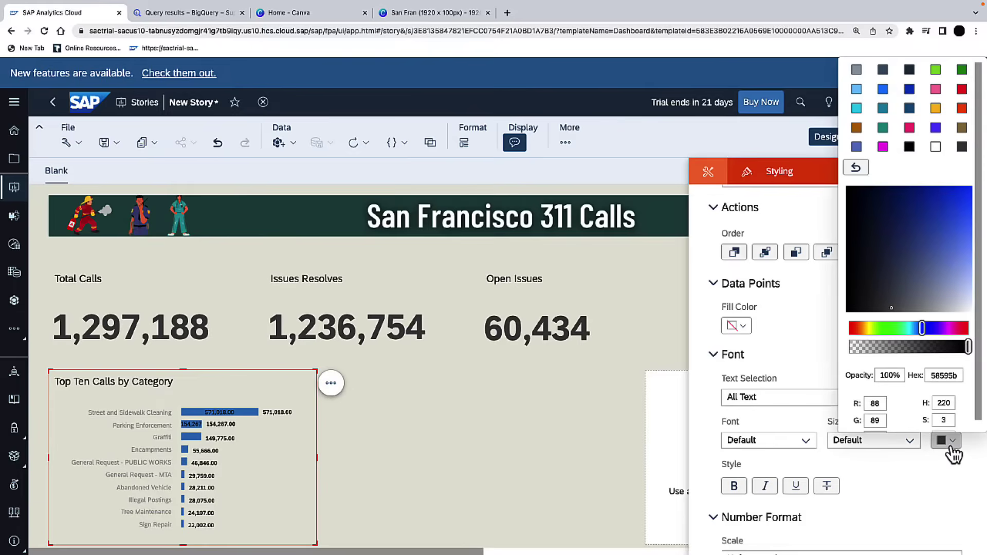
click(908, 77)
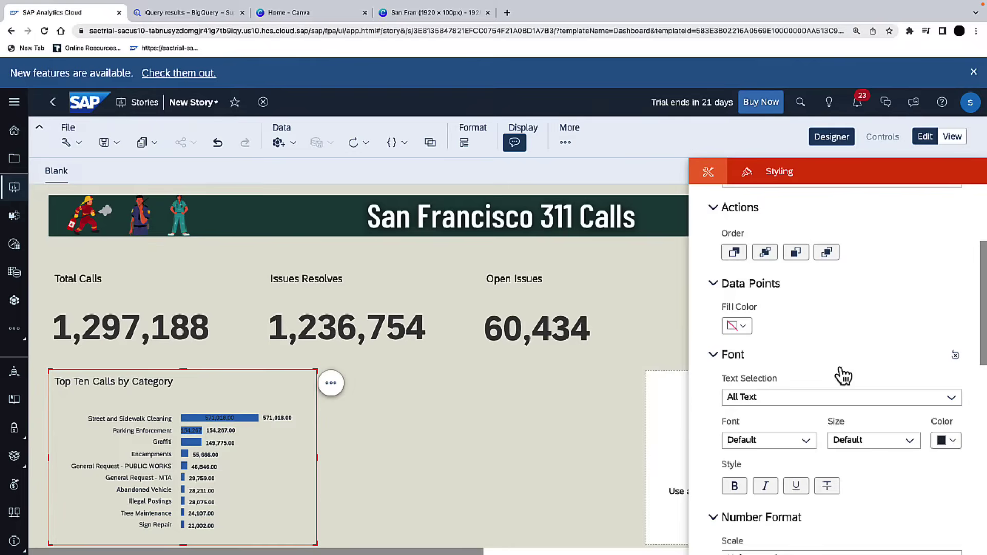
scroll(841, 371, down, 1)
click(736, 418)
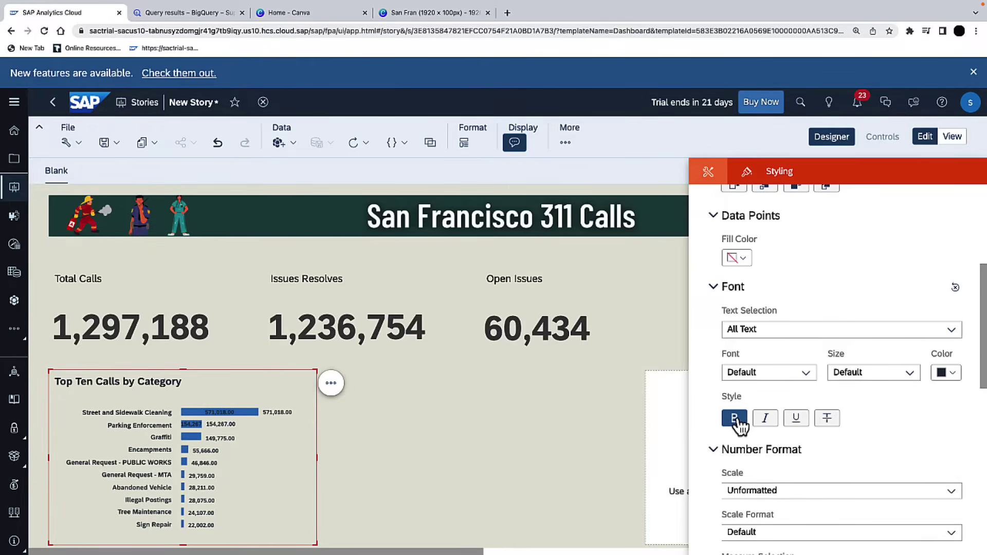
Step: Show the chart's values with 0 decimal places
scroll(774, 401, down, 3)
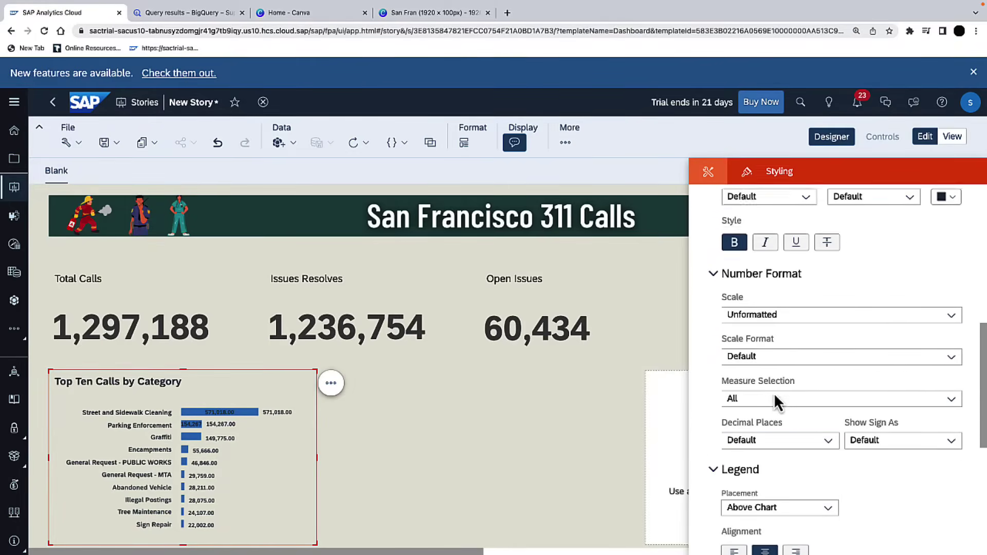
scroll(774, 393, up, 1)
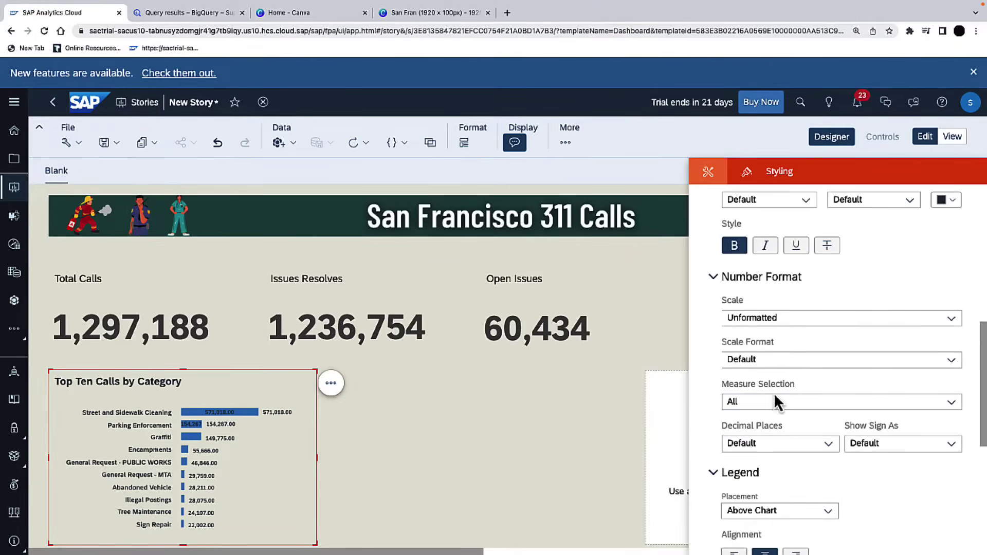
click(776, 443)
click(763, 446)
scroll(763, 445, down, 4)
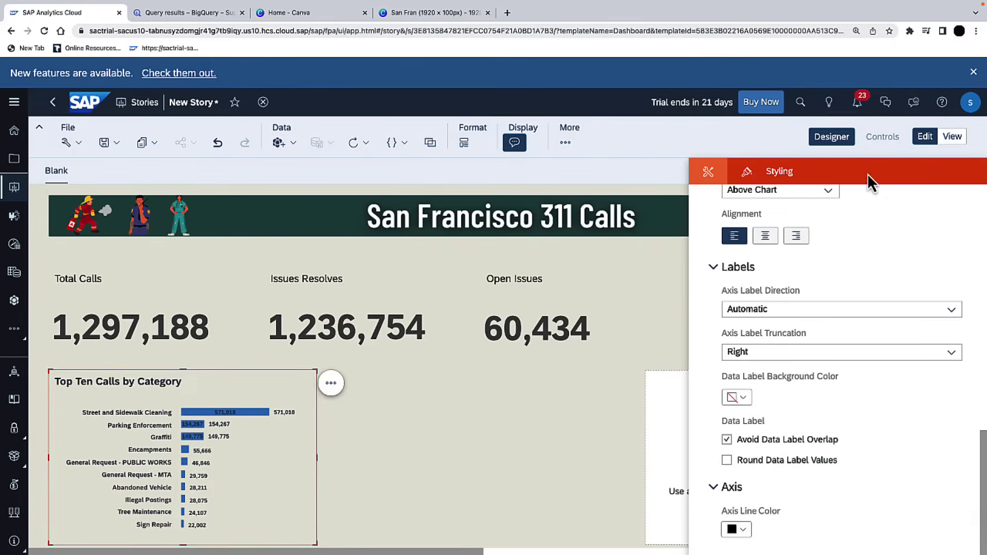
Step: Duplicate the category chart and place the copy beside the original
click(832, 136)
click(331, 386)
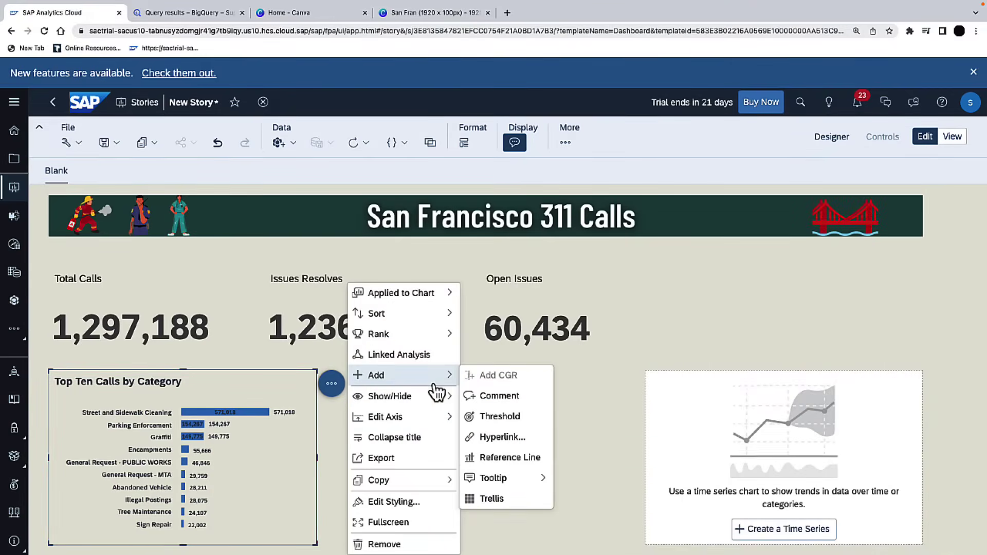
mouse_move(422, 479)
click(494, 522)
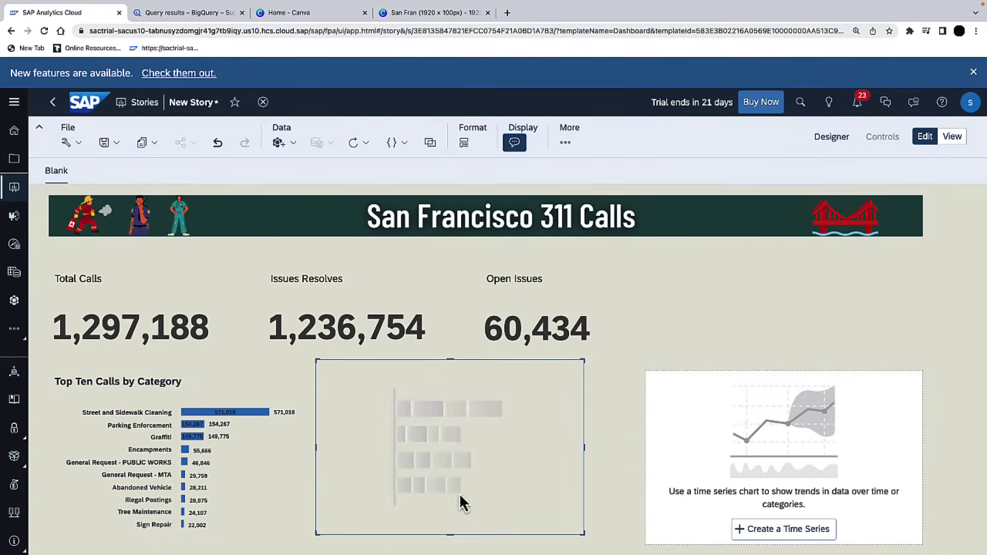
drag(386, 362, 407, 372)
Step: Replace the copy's category dimension with SOURCE
click(831, 136)
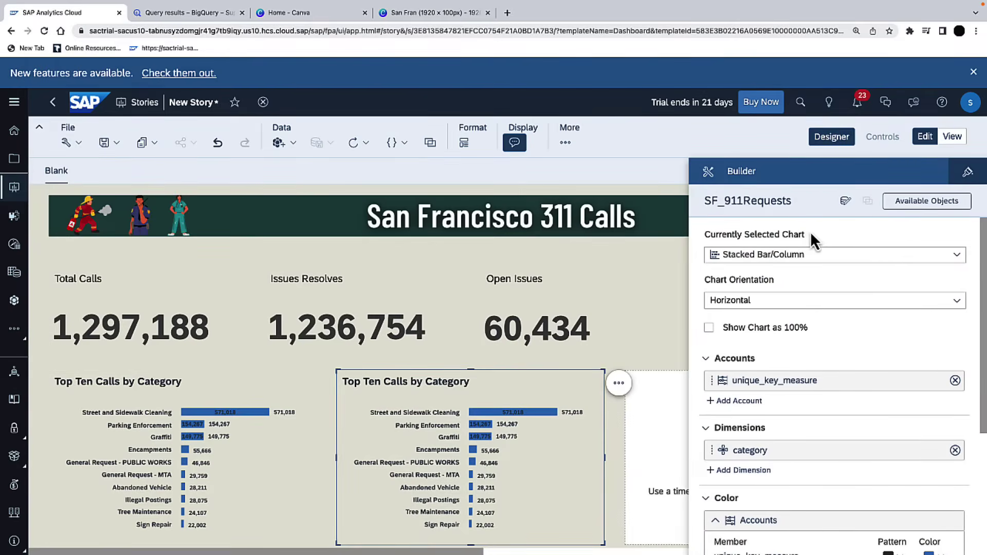
click(955, 451)
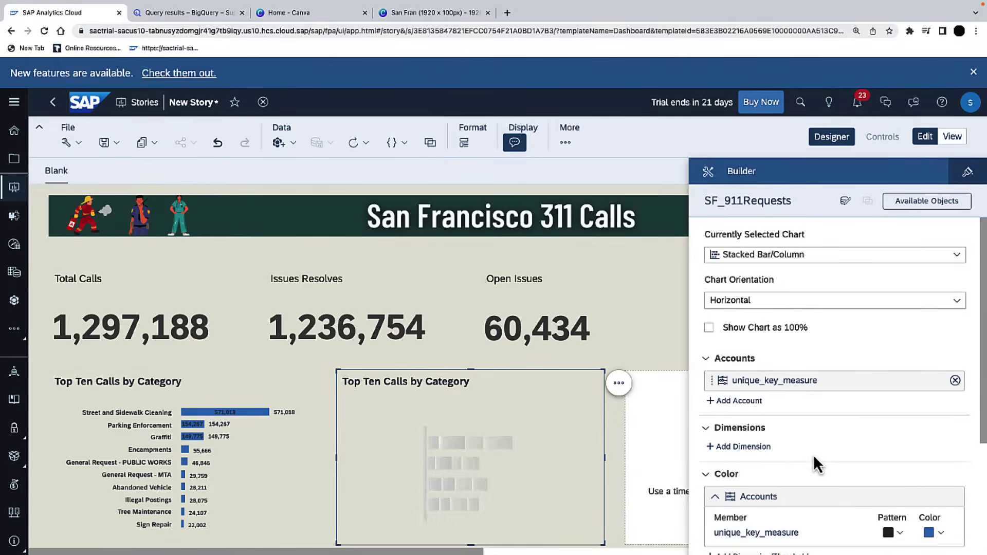
click(761, 448)
click(733, 475)
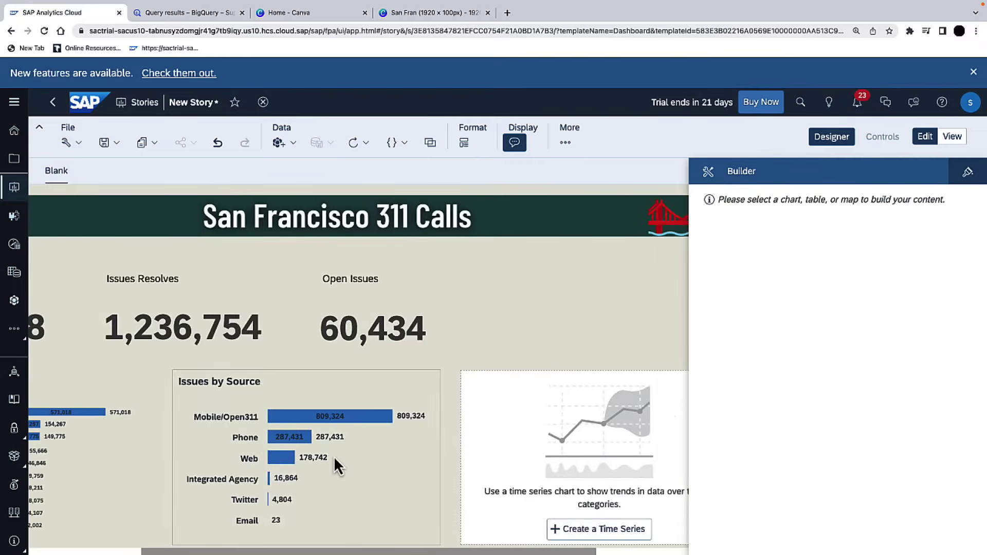
scroll(335, 456, left, 3)
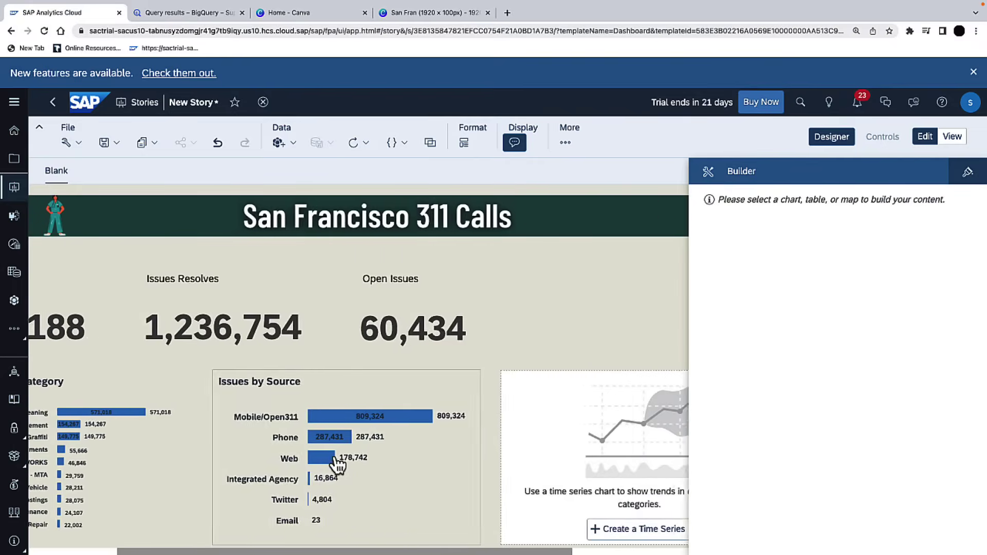
scroll(338, 463, right, 6)
Step: Create a time-series chart plotting unique_key_measure over created_date
click(360, 417)
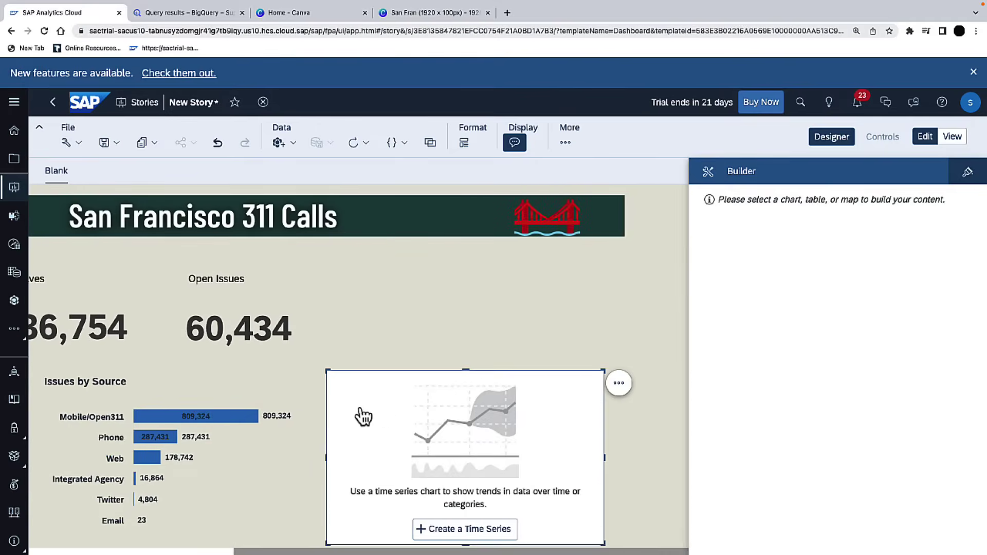
click(490, 534)
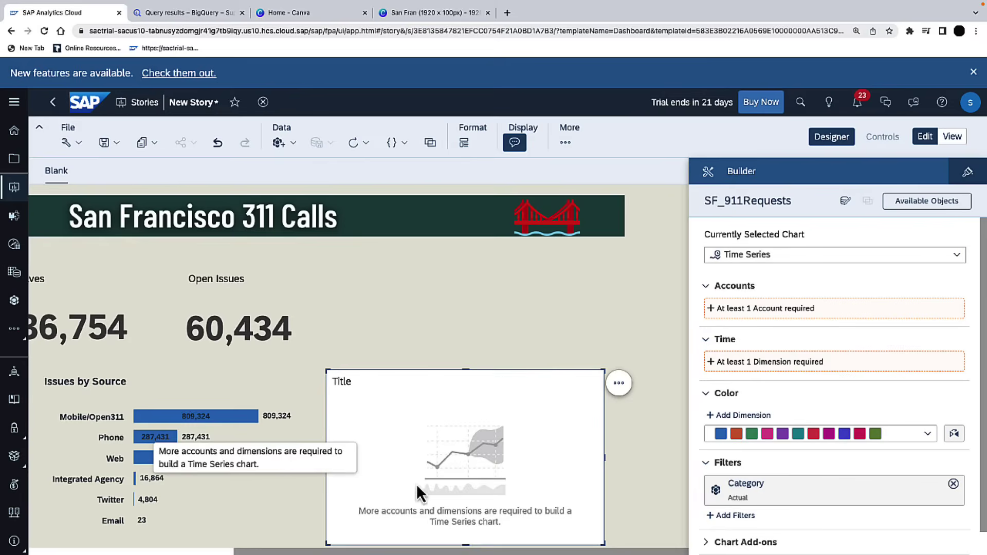
click(774, 363)
click(775, 386)
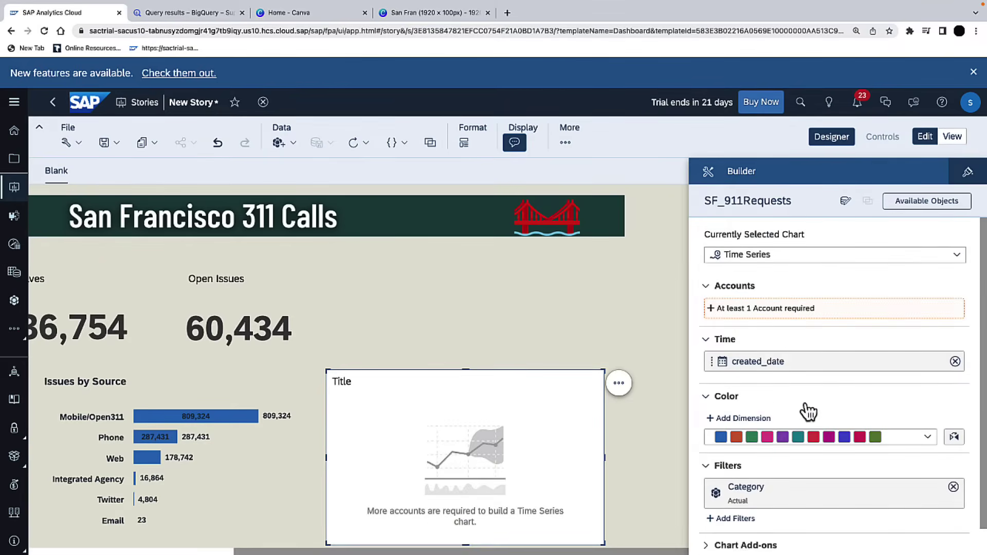
click(765, 315)
click(732, 365)
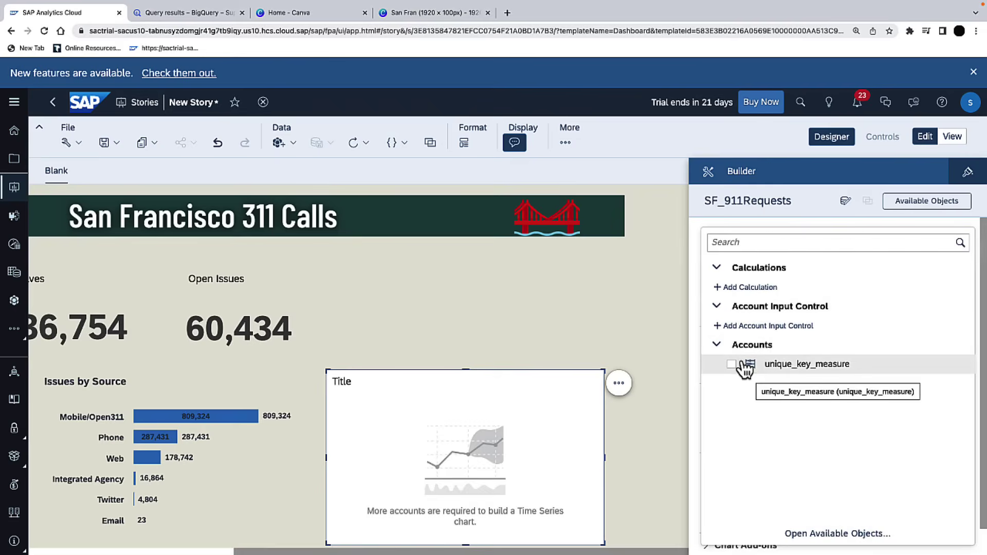
click(878, 189)
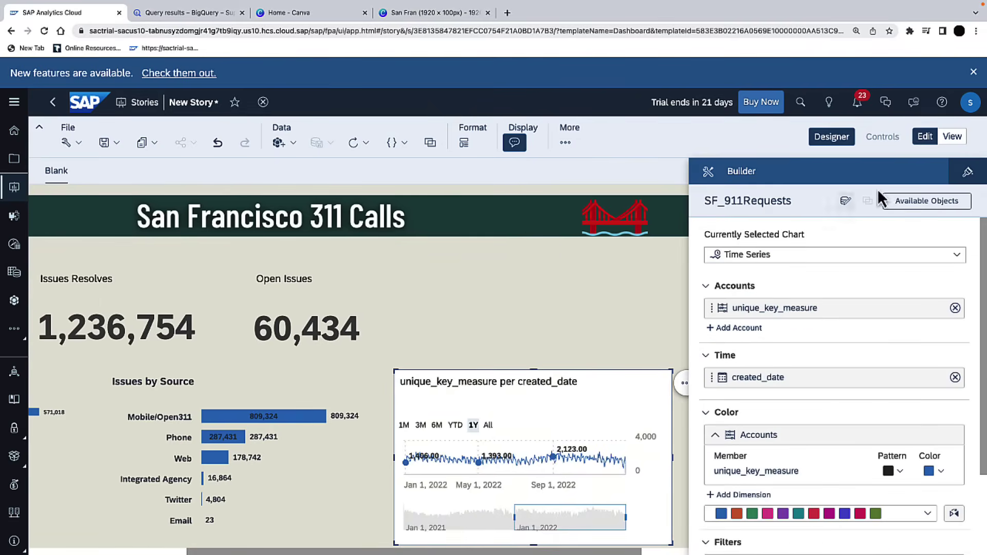
Step: Give the time-series chart a custom grey background
click(968, 173)
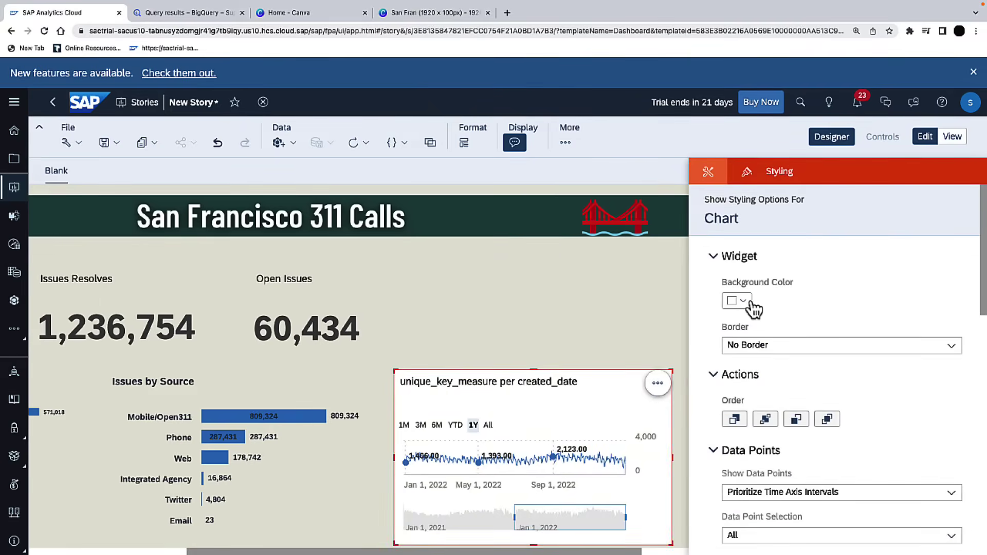
click(738, 300)
scroll(781, 323, down, 3)
click(828, 480)
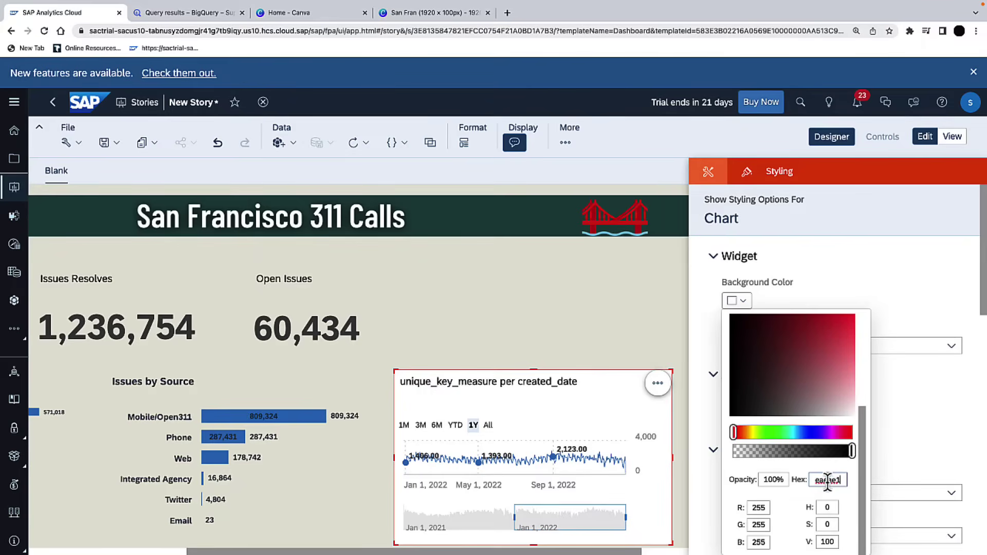
click(888, 464)
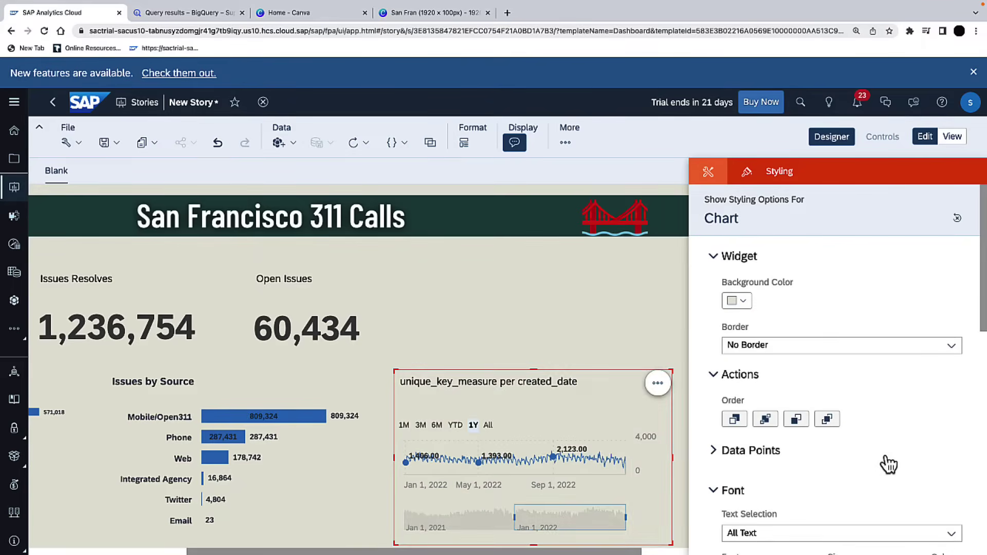
scroll(845, 432, down, 3)
scroll(844, 430, down, 1)
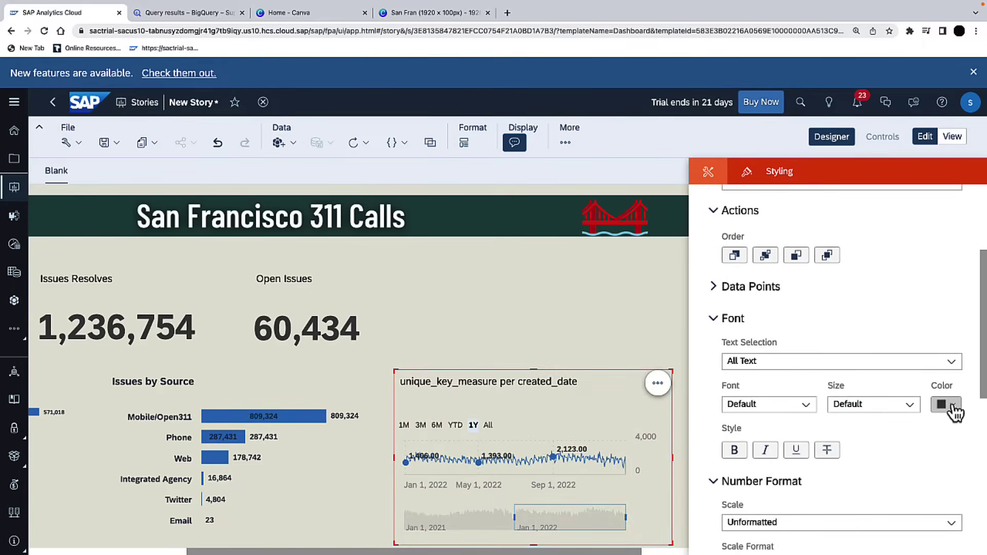
Step: Make the chart text dark and show values with 0 decimal places
click(945, 405)
click(908, 72)
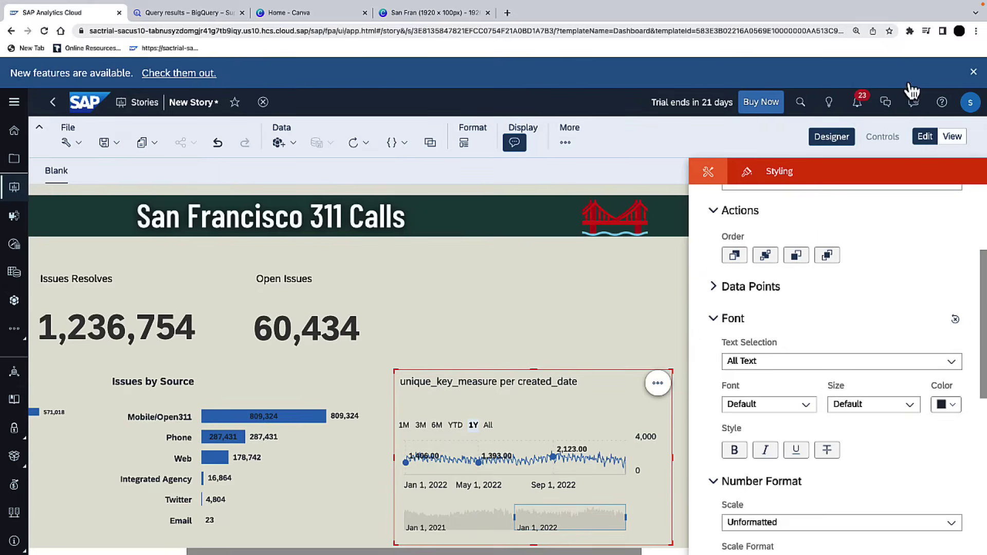
scroll(822, 420, down, 7)
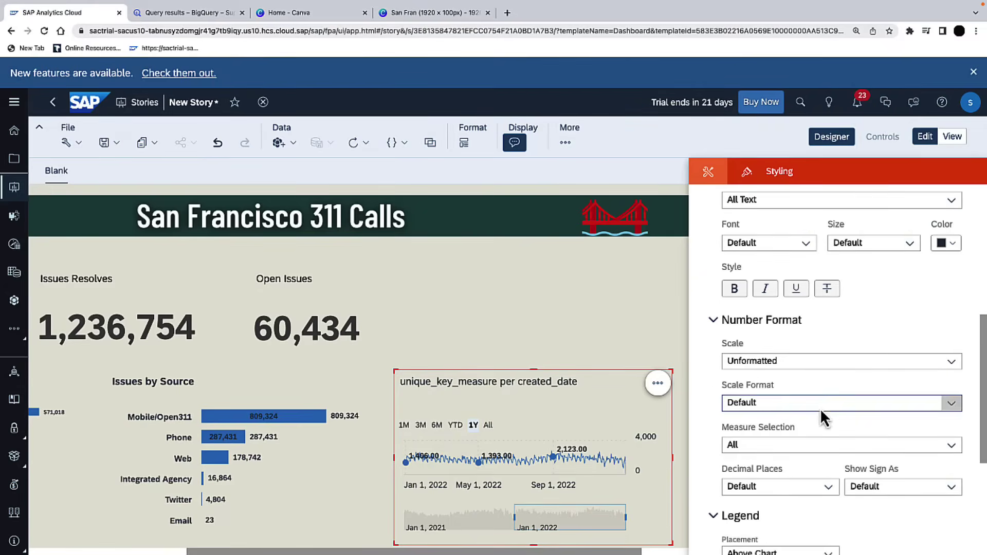
click(780, 287)
click(760, 329)
scroll(772, 370, up, 8)
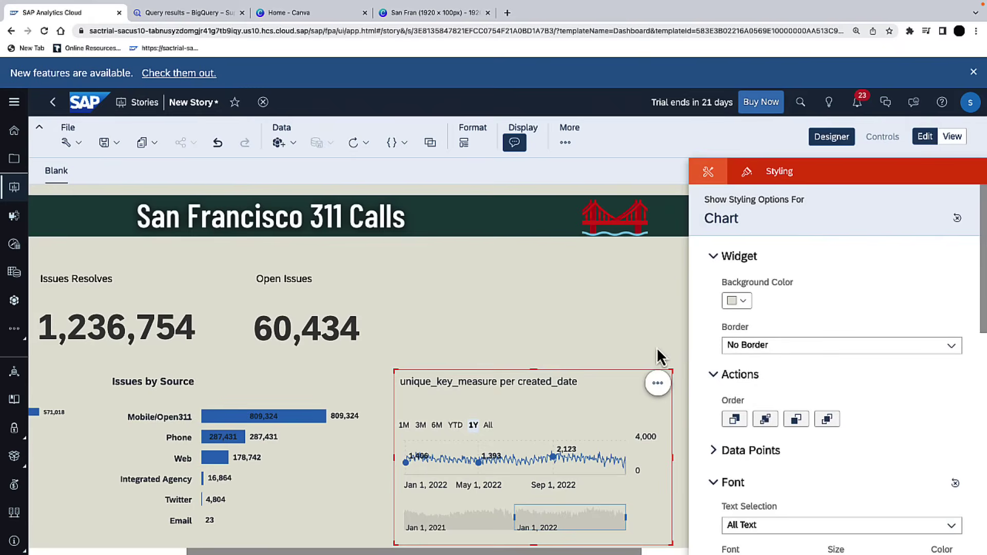
Step: Hide the data labels on the time-series line
click(658, 383)
mouse_move(754, 418)
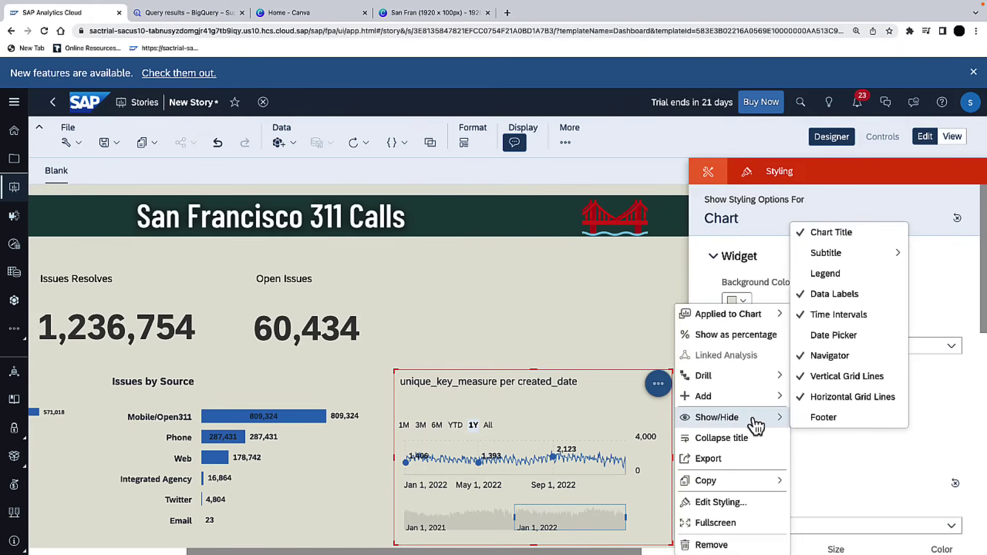
click(844, 299)
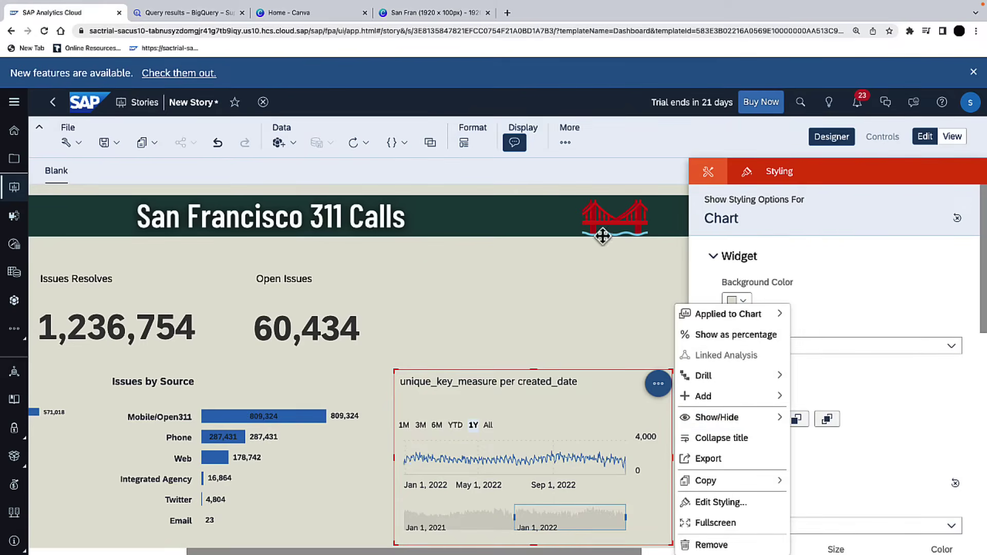
click(593, 298)
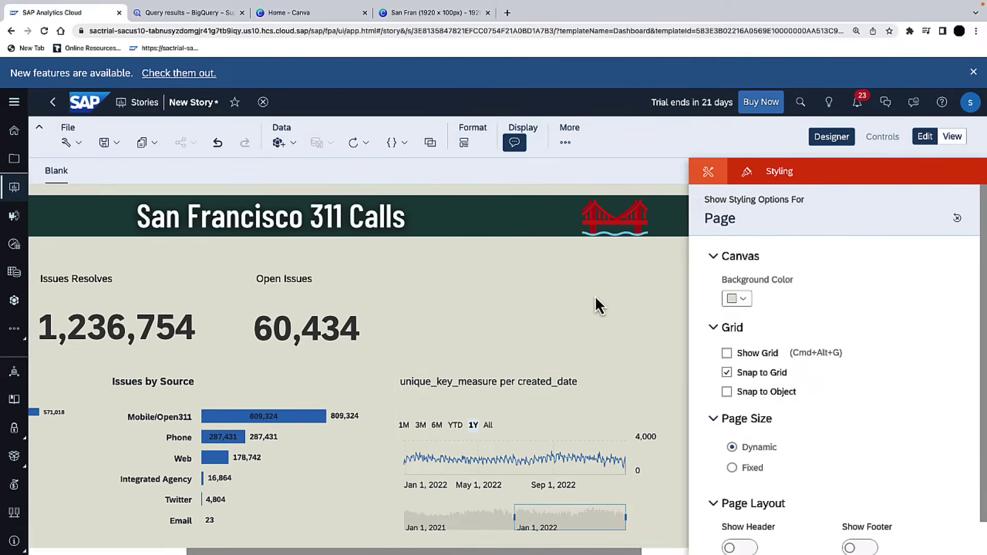
Step: Retitle the time-series chart 'Issues Raised Over Time'
click(520, 381)
double_click(520, 382)
text(Issues Raised Over Time)
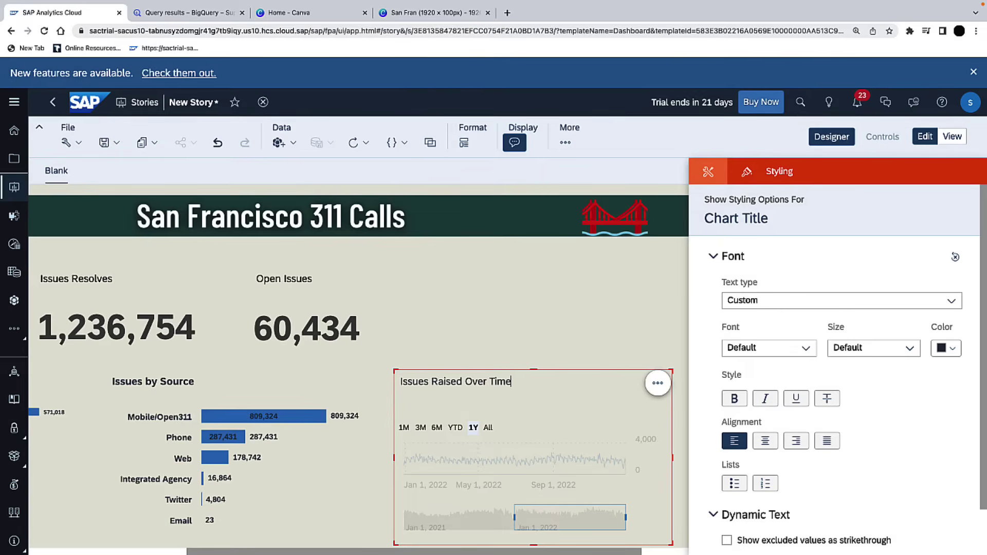
Step: Bold the Issues Raised Over Time title and preview the dashboard outside Designer
click(484, 360)
scroll(406, 377, right, 5)
click(403, 382)
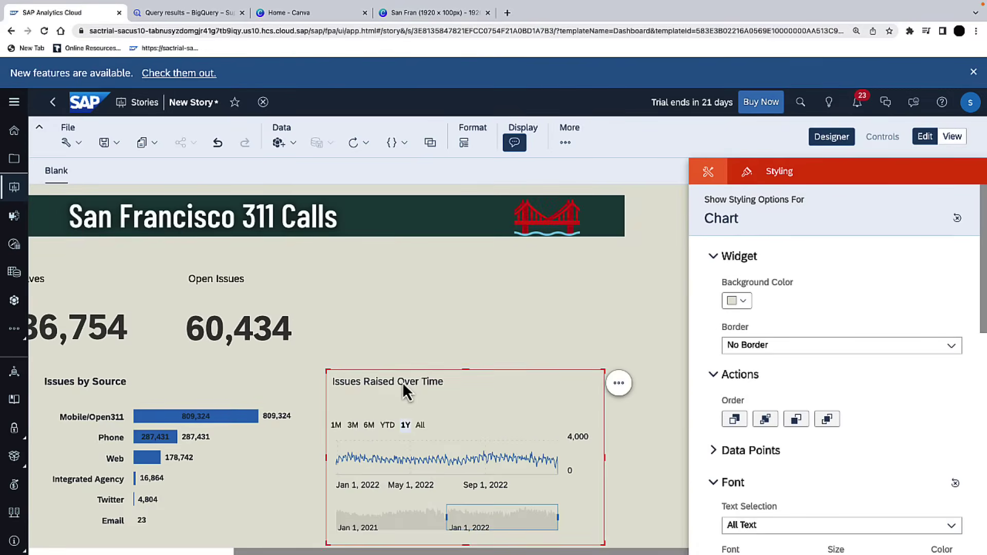
double_click(407, 382)
click(734, 399)
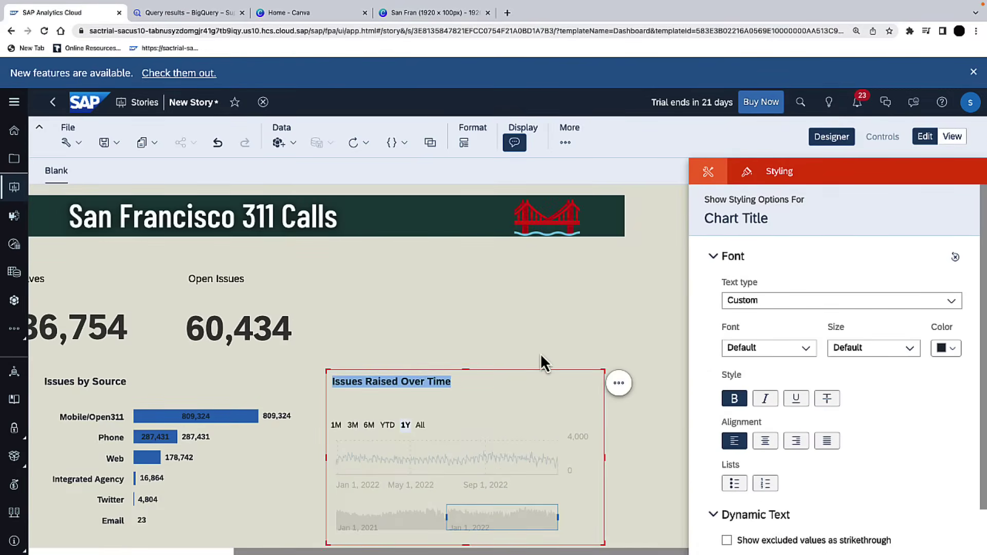
click(529, 352)
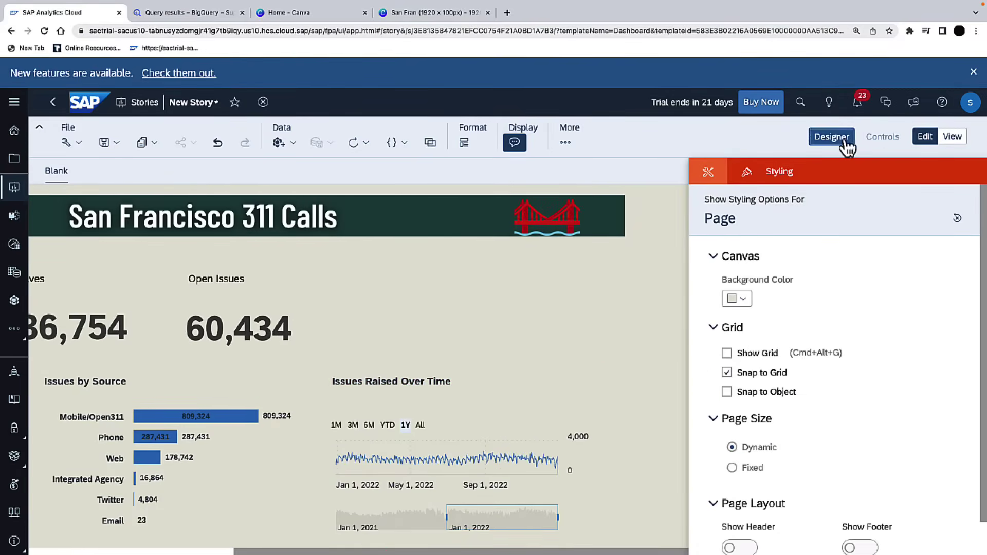
click(846, 146)
click(952, 136)
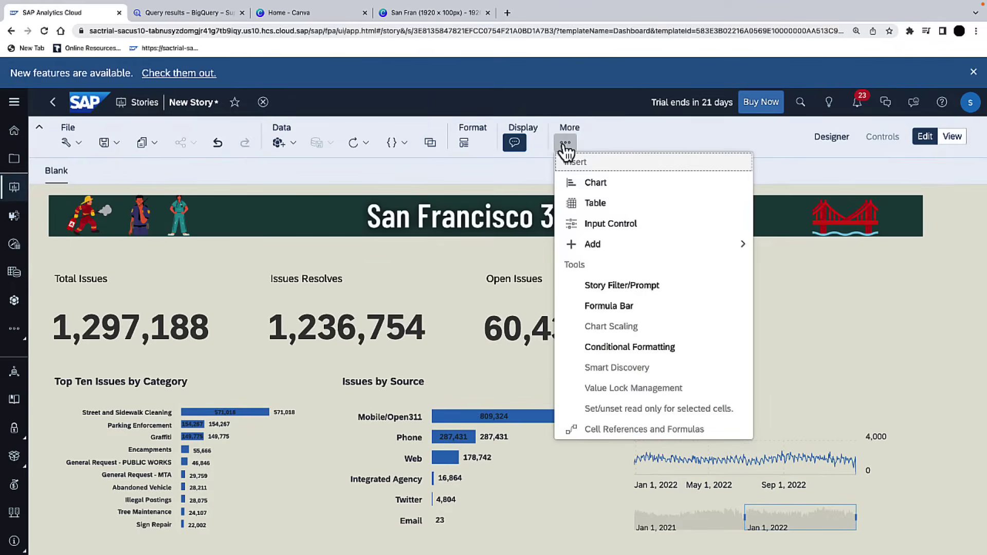
Step: Add a text box reading 'Filters' at the top right of the dashboard
mouse_move(621, 253)
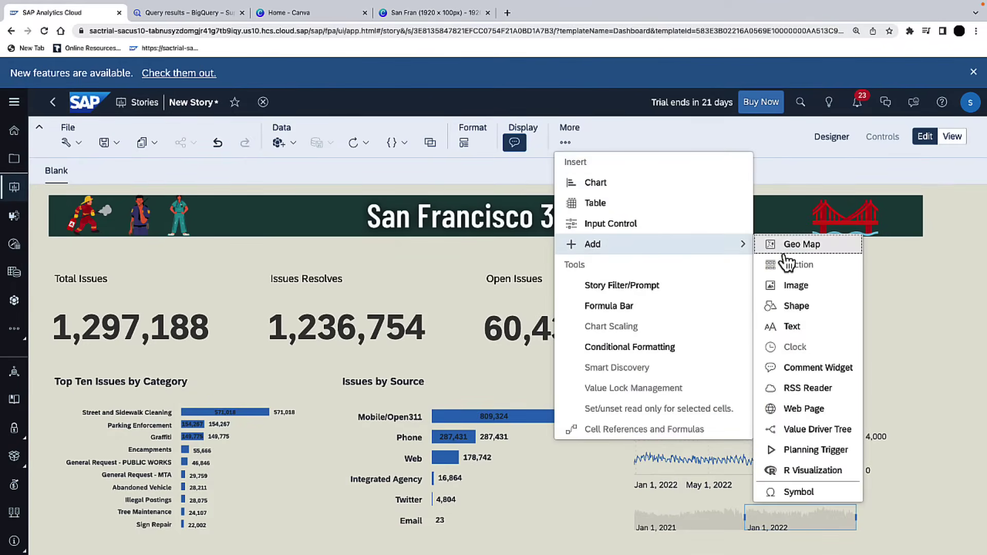
click(793, 327)
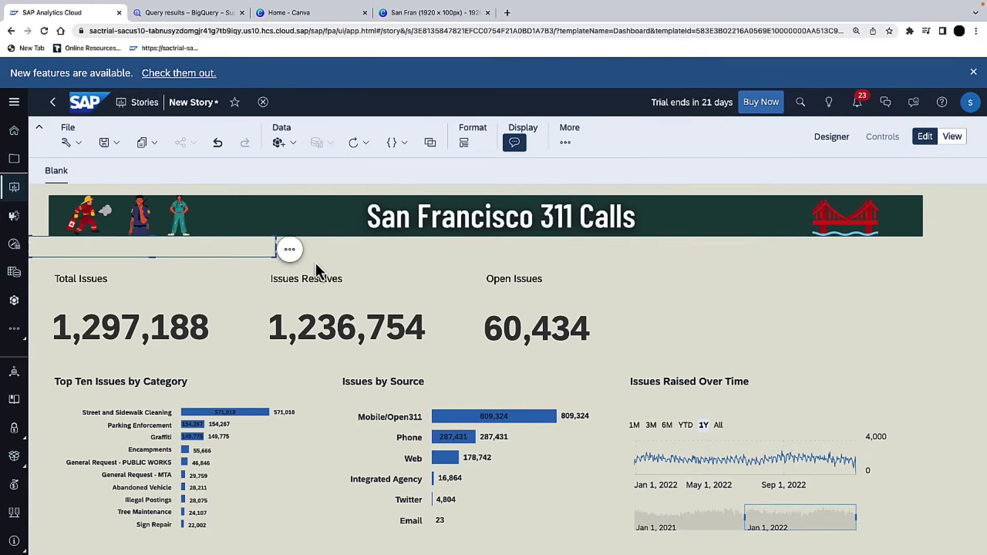
drag(262, 257, 932, 265)
text(Filters)
Step: Make 'Filters' bold and underlined, and narrow its text box
click(784, 291)
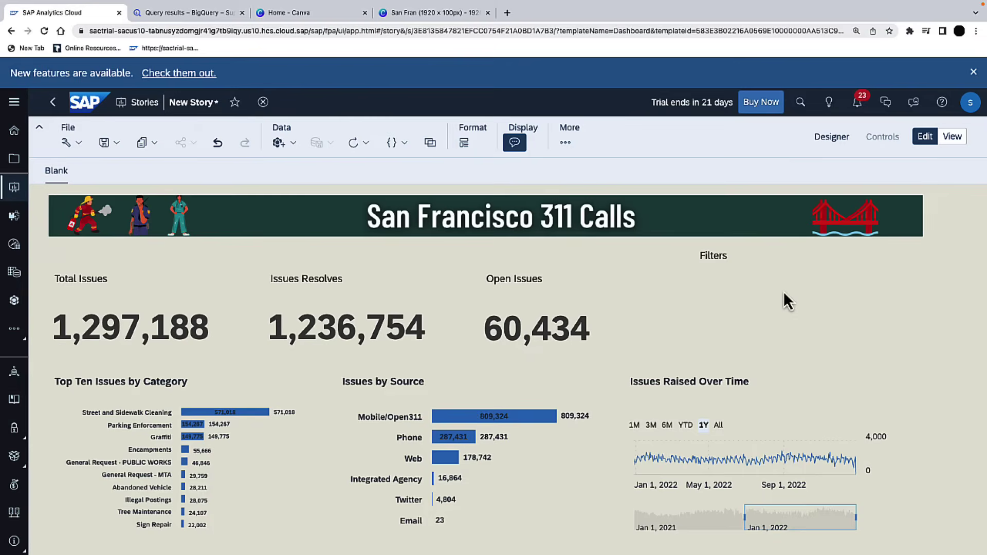
double_click(721, 257)
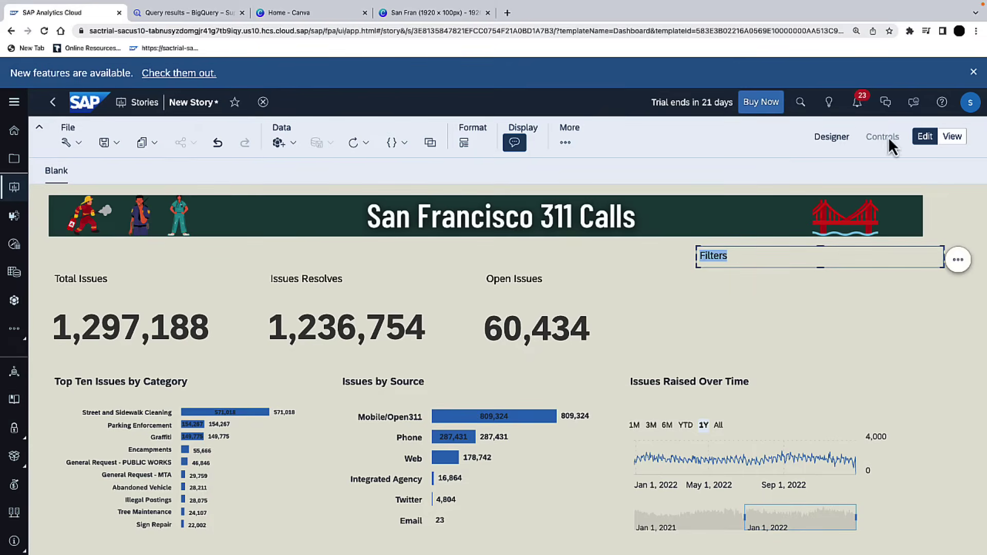
click(832, 137)
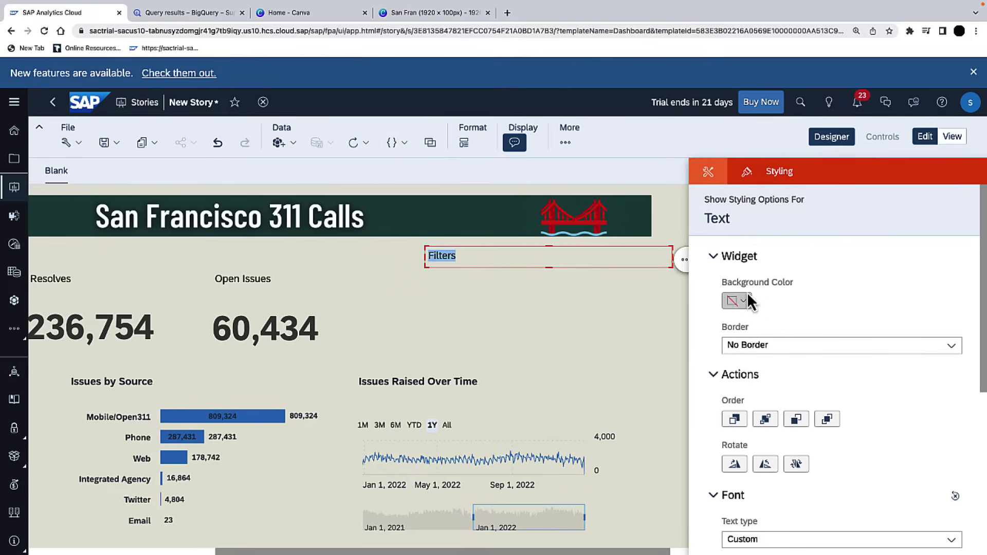
scroll(773, 303, down, 6)
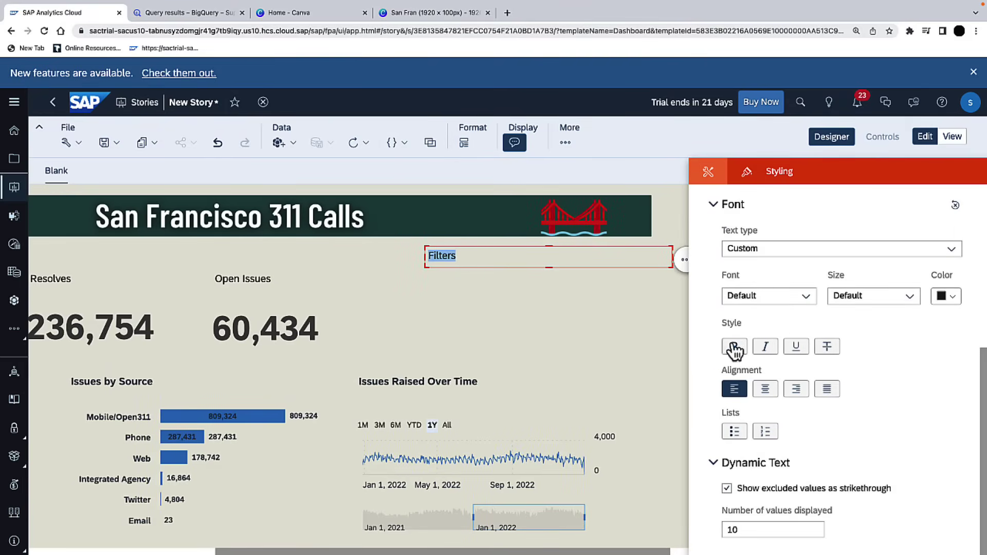
click(734, 347)
click(797, 346)
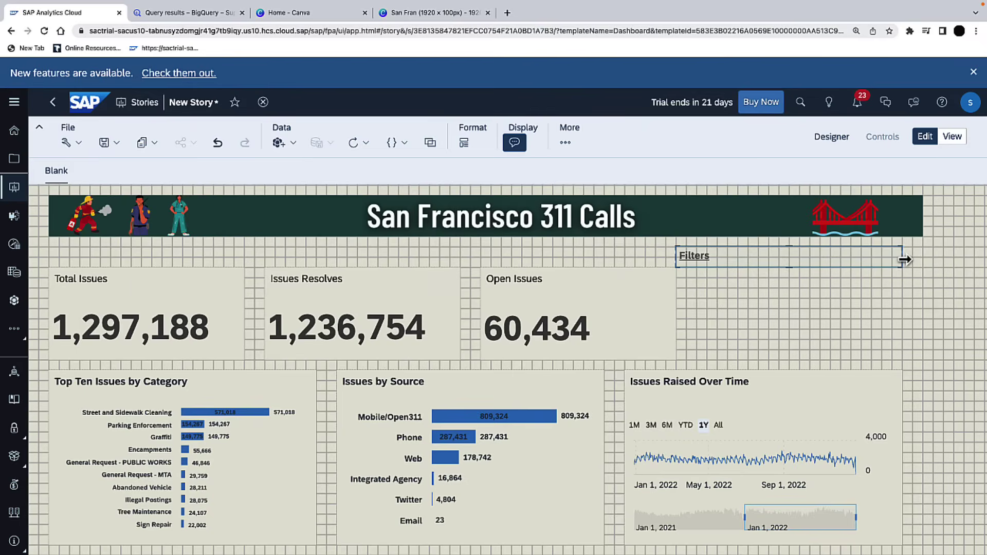
drag(890, 261, 746, 257)
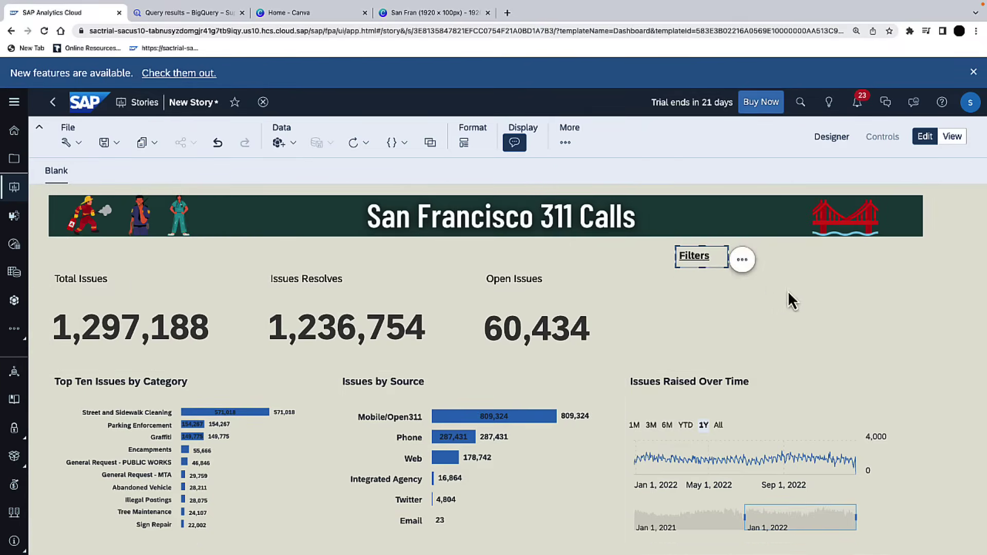
Step: Insert a page filter input control and position it beneath the Filters heading
click(566, 143)
click(624, 220)
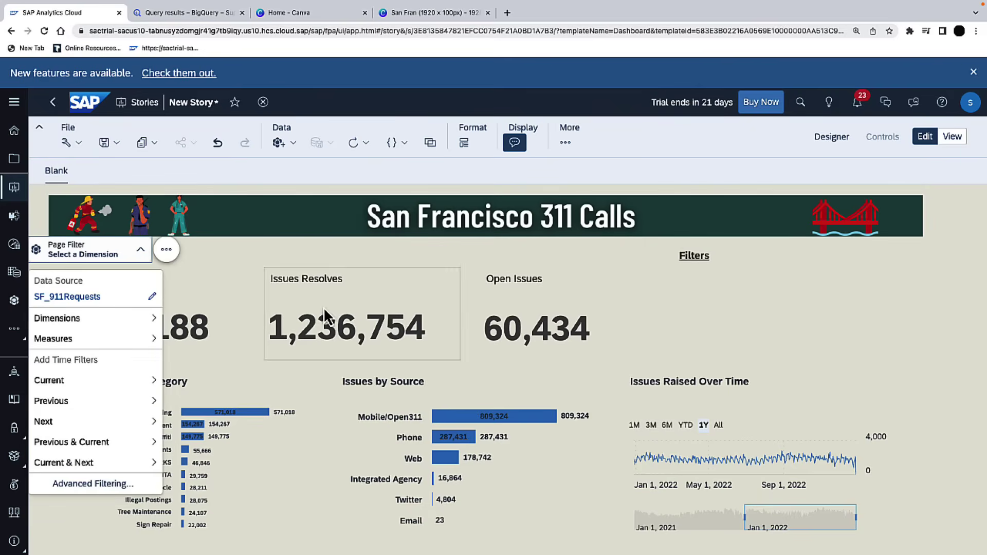
drag(94, 238, 728, 255)
click(707, 255)
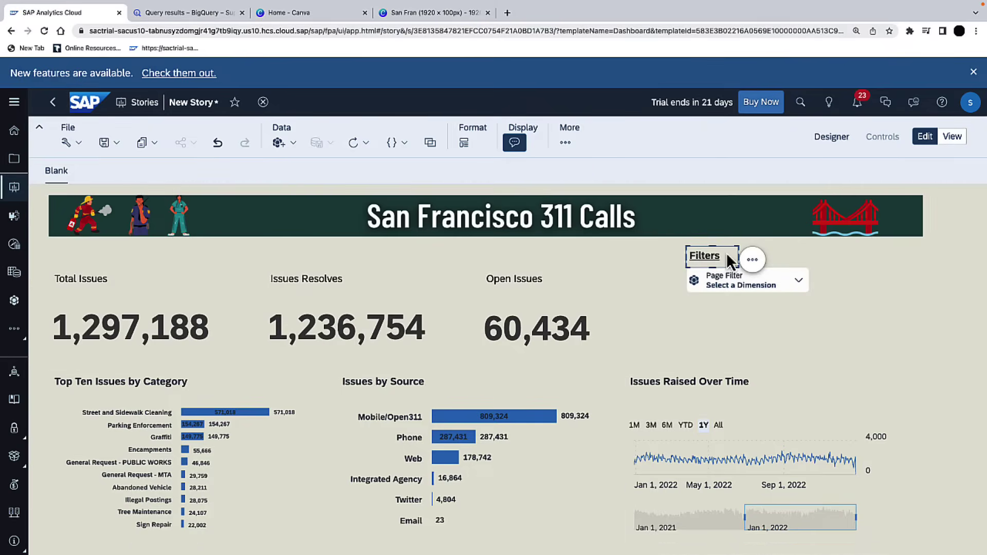
click(770, 285)
Step: Give the page filter a light custom background colour
click(825, 281)
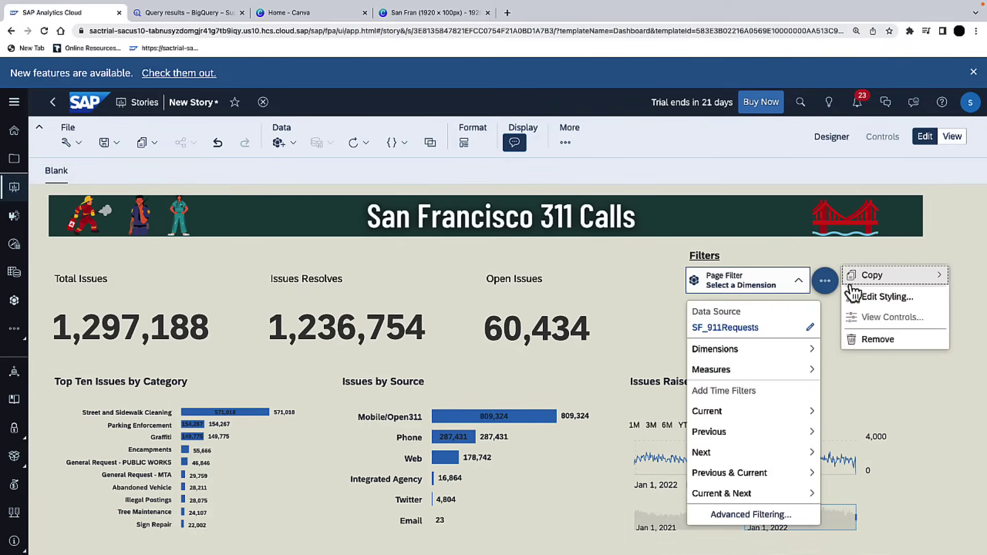
click(901, 299)
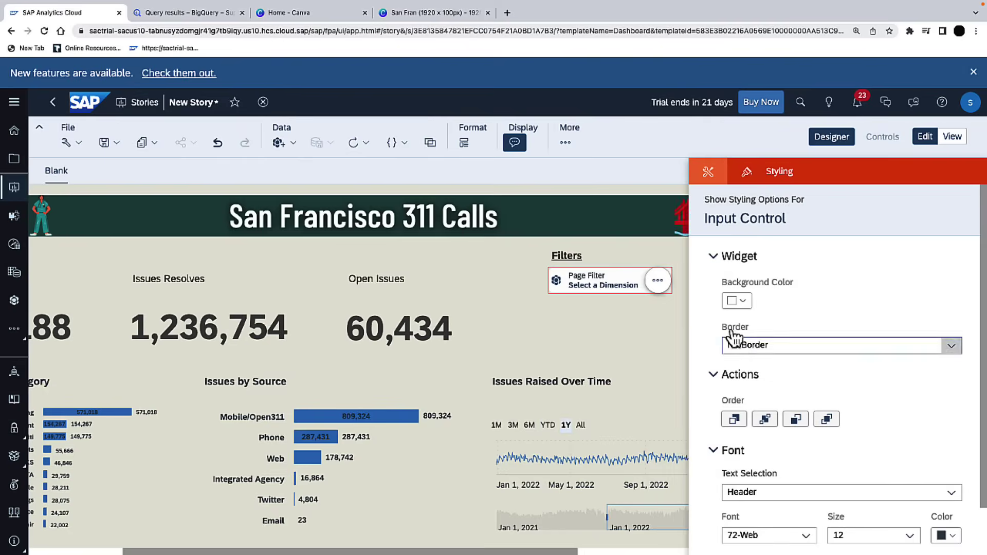
click(737, 301)
click(767, 415)
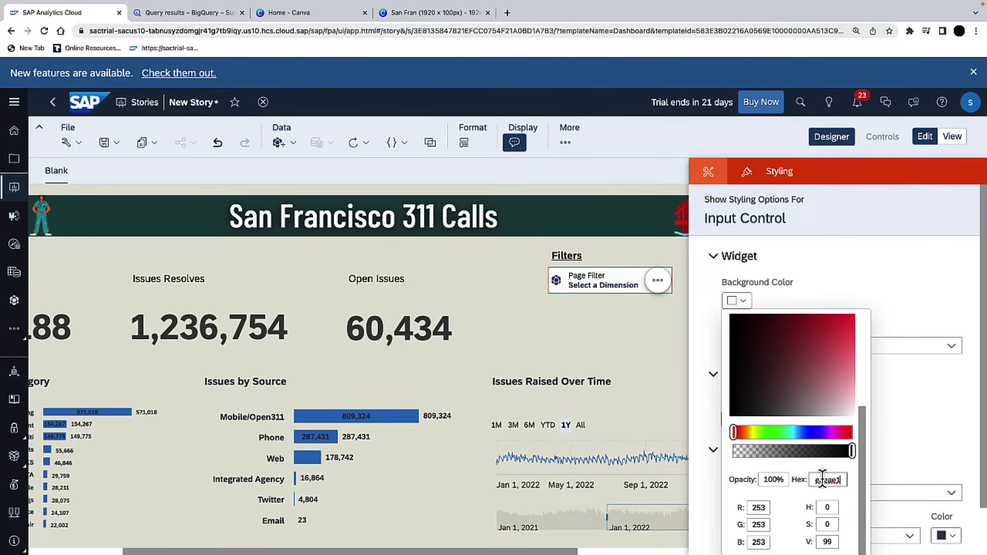
click(652, 314)
Step: Set the page filter to the category dimension with All Members selected
click(604, 277)
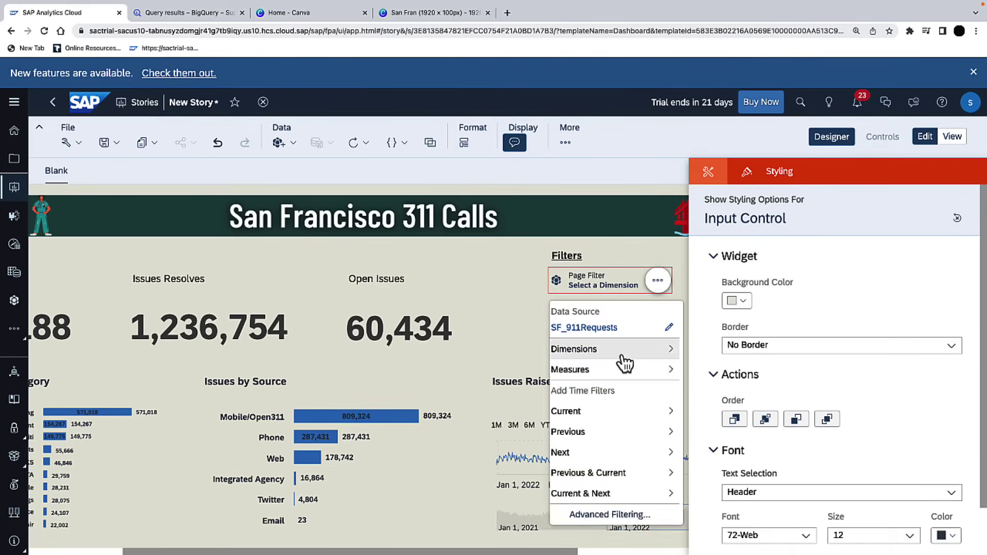
click(620, 358)
click(612, 353)
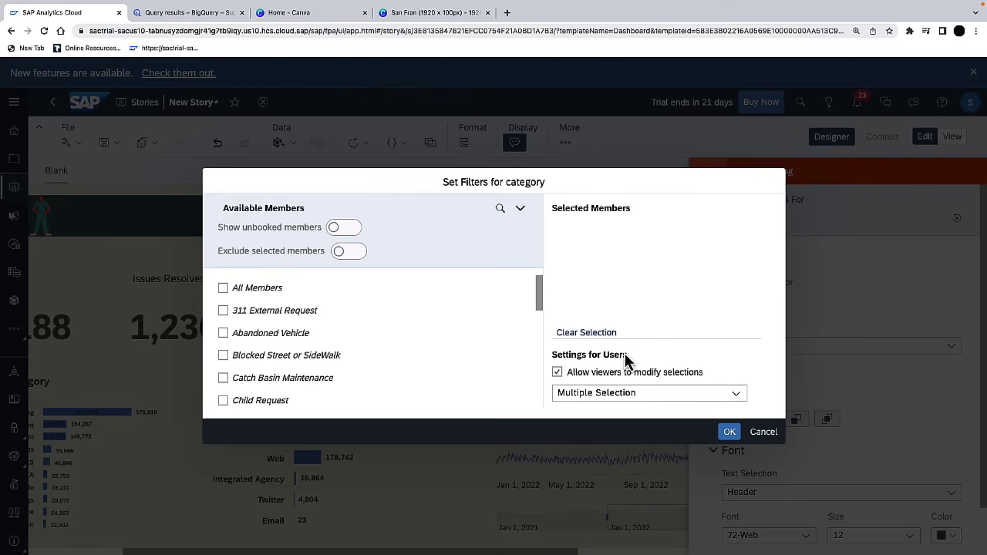
click(223, 288)
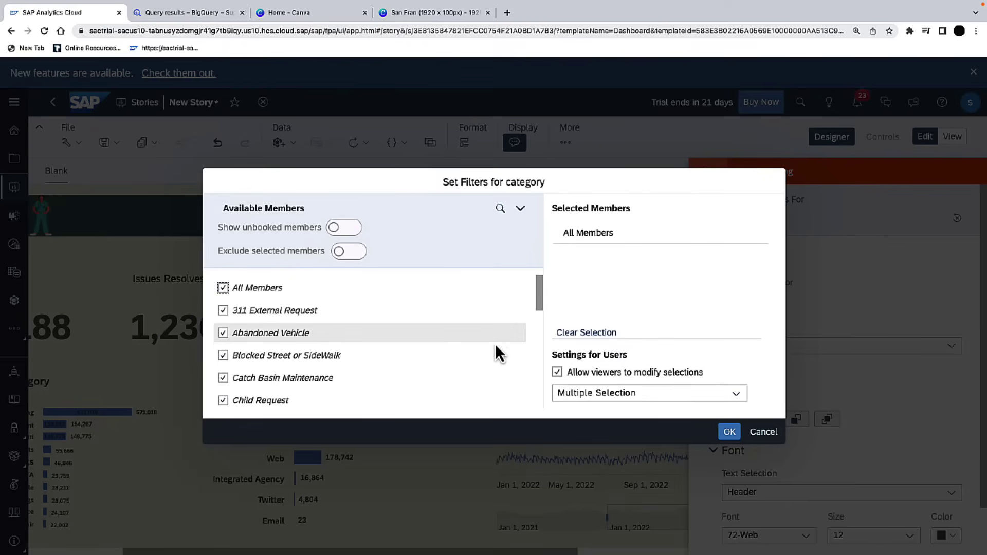
click(729, 432)
scroll(603, 334, right, 5)
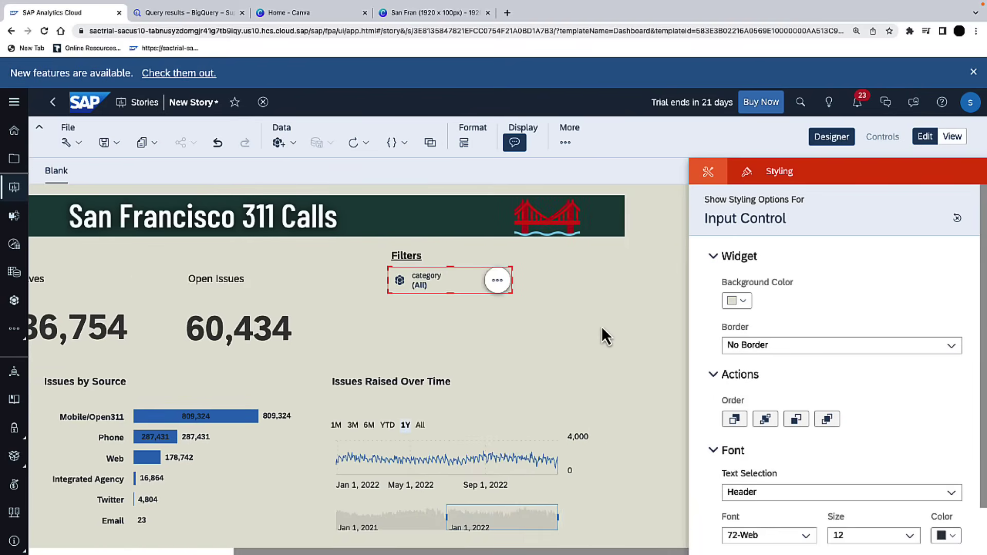
Step: Hide part of the category filter's header through its Show/Hide options
click(503, 283)
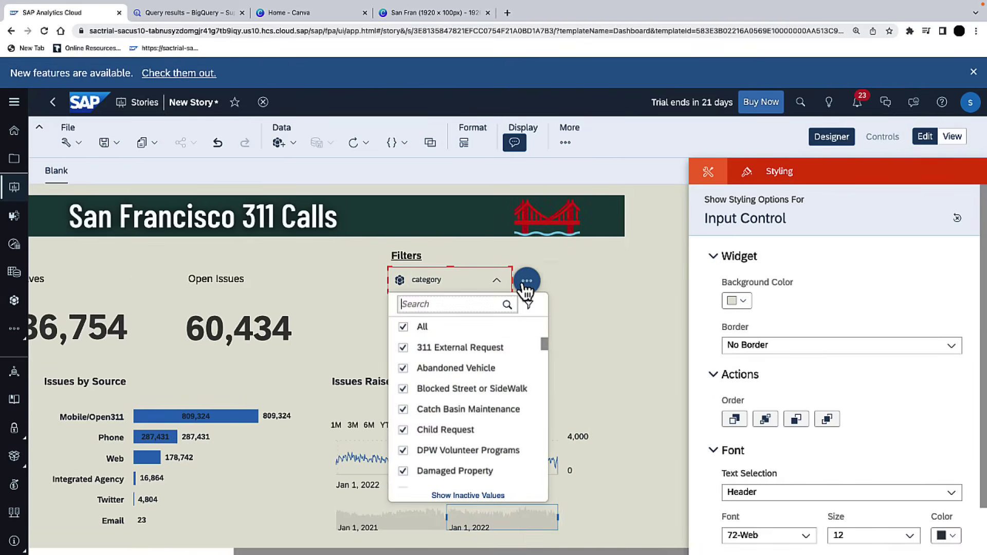
click(526, 281)
mouse_move(617, 399)
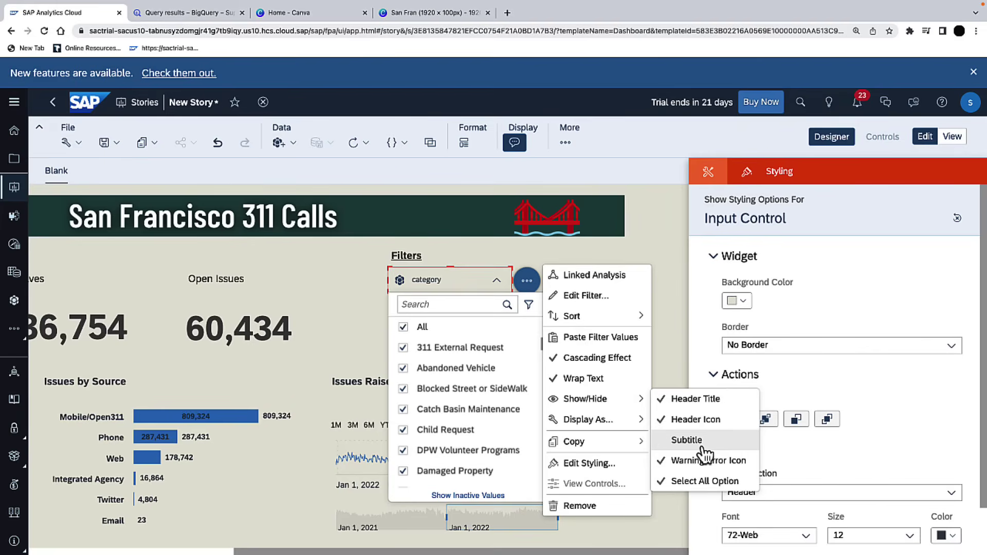
click(667, 334)
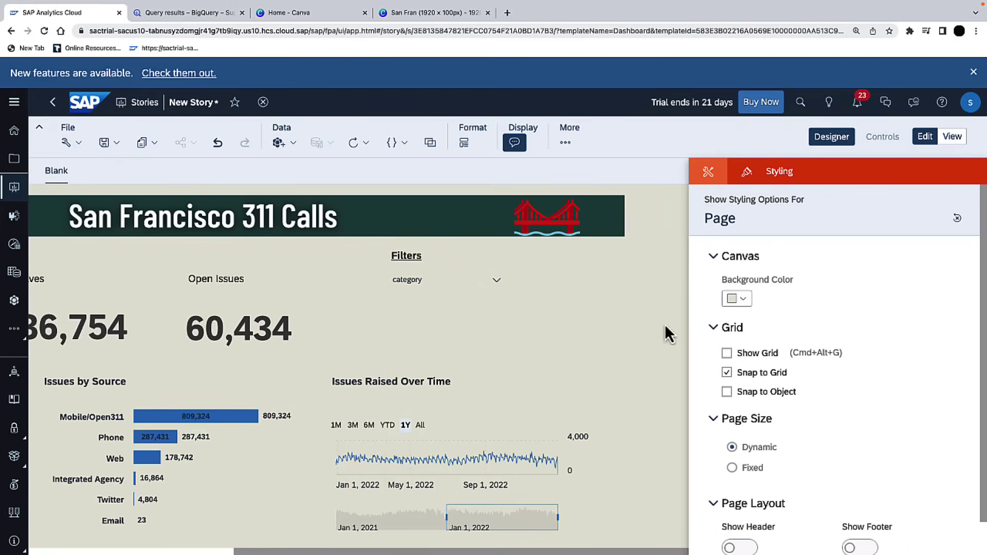
Step: Rename the category filter's title to Select Category
click(405, 284)
click(409, 283)
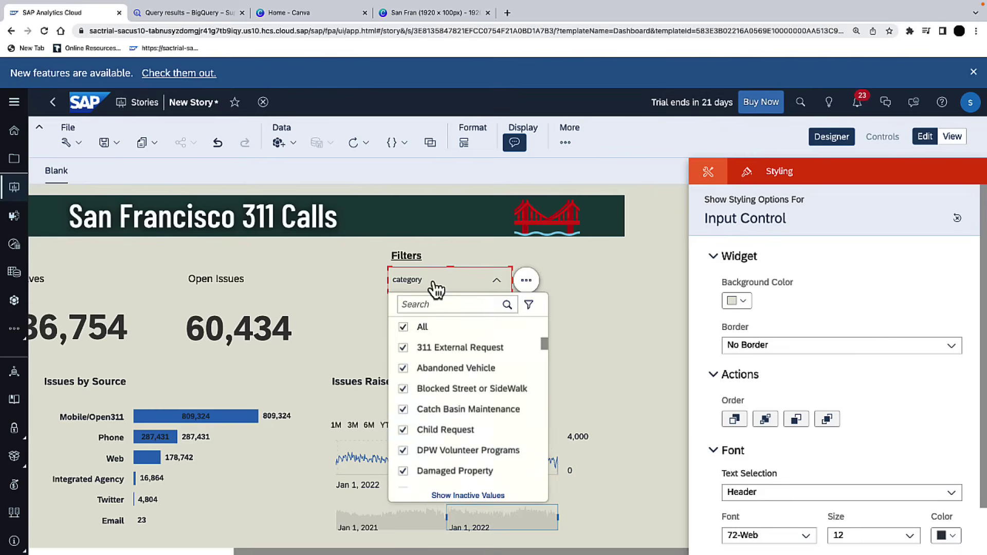
double_click(433, 280)
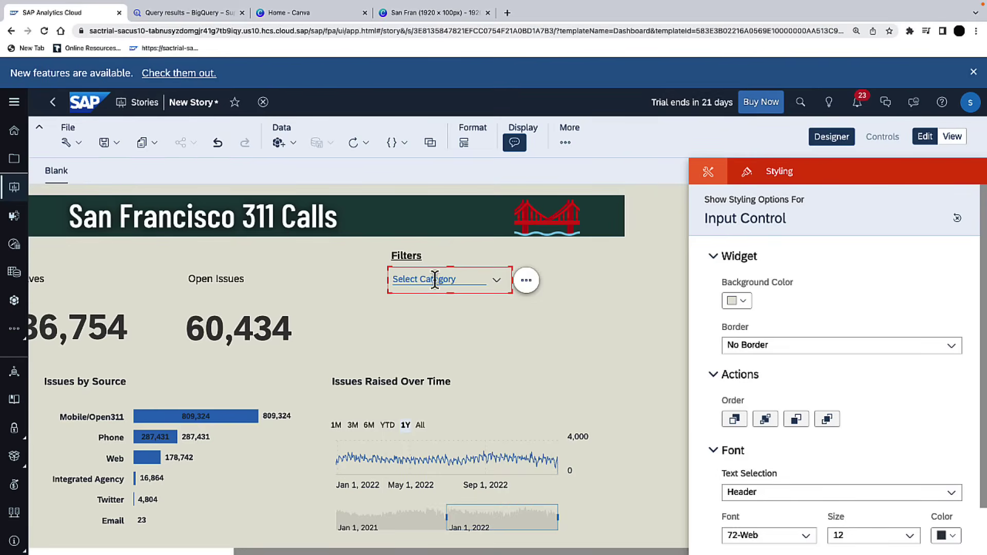
click(589, 317)
Step: Set the category filter's header font size to 14 and insert another page filter
click(474, 287)
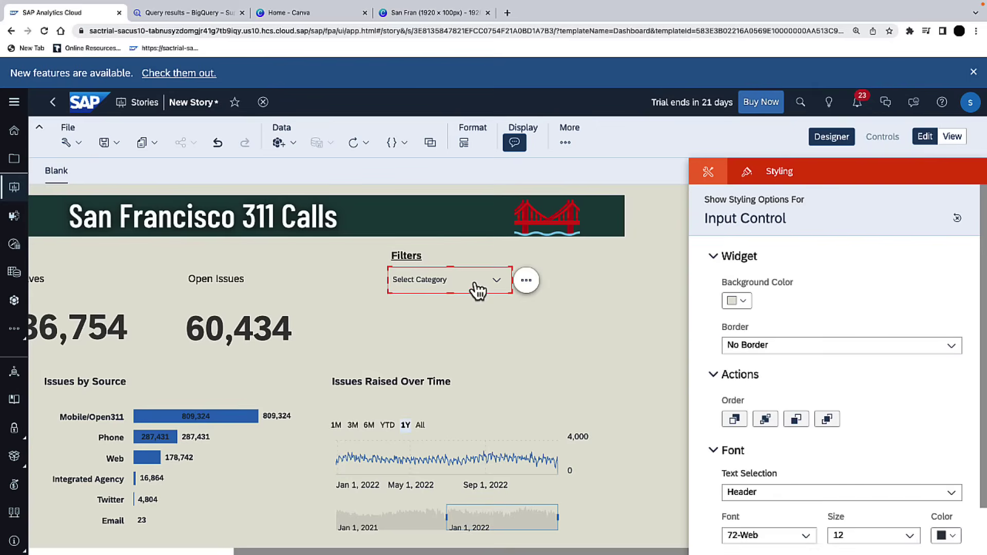
click(477, 286)
scroll(818, 345, down, 1)
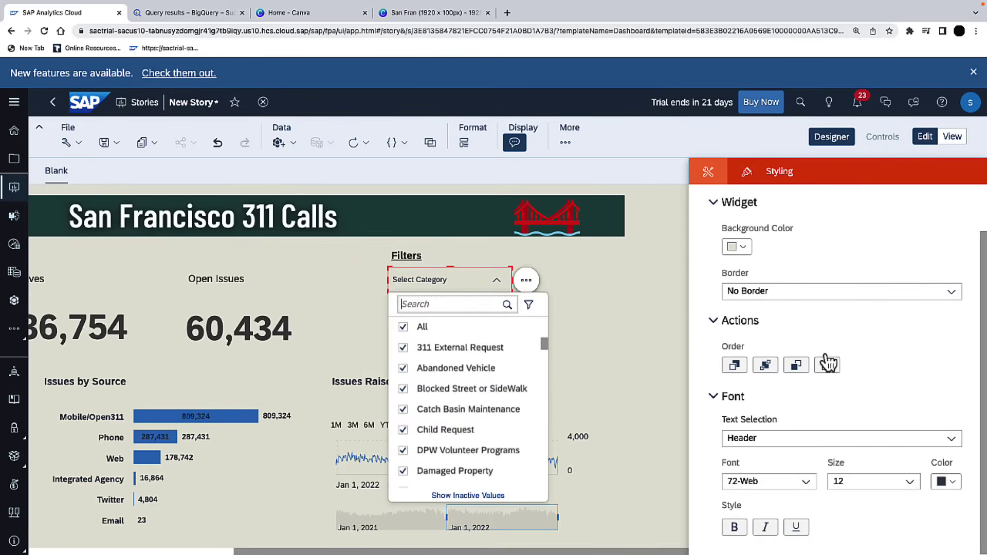
click(893, 483)
click(862, 320)
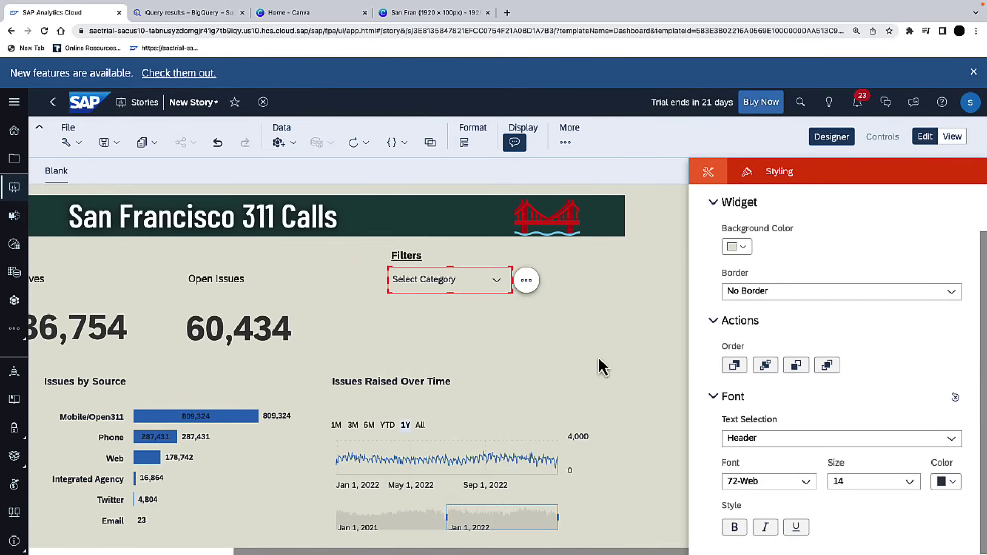
click(566, 142)
click(640, 223)
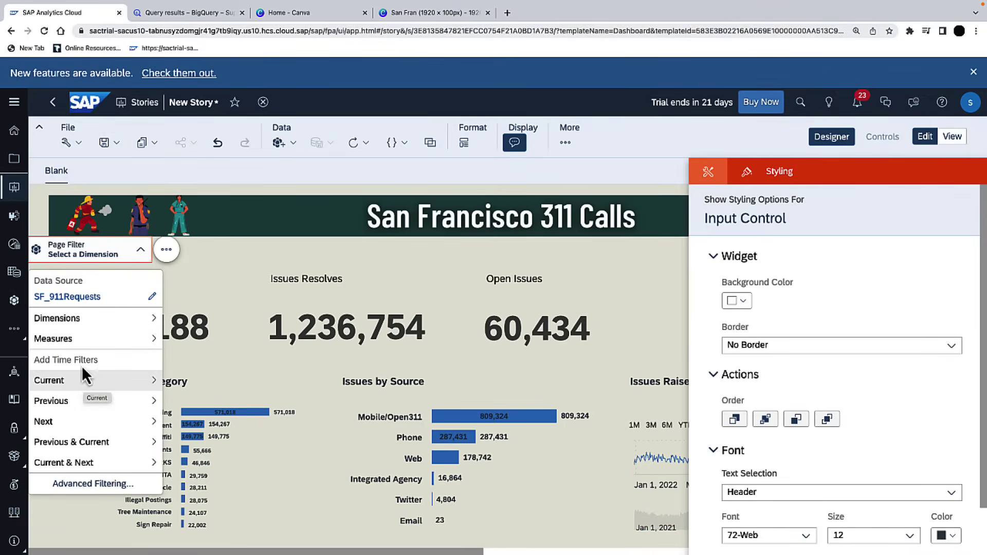
Step: Base the new page filter on created_date at Quarter level
click(84, 375)
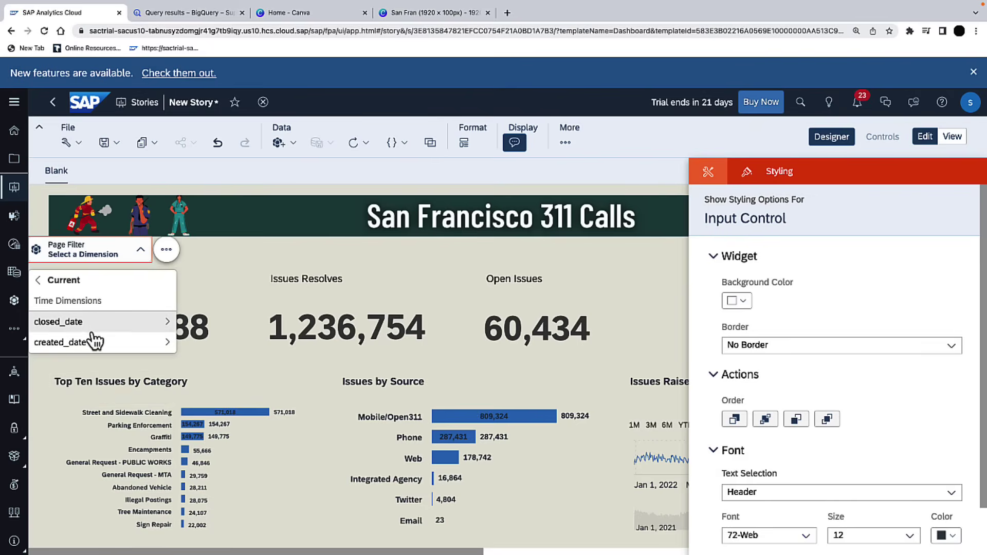
mouse_move(110, 351)
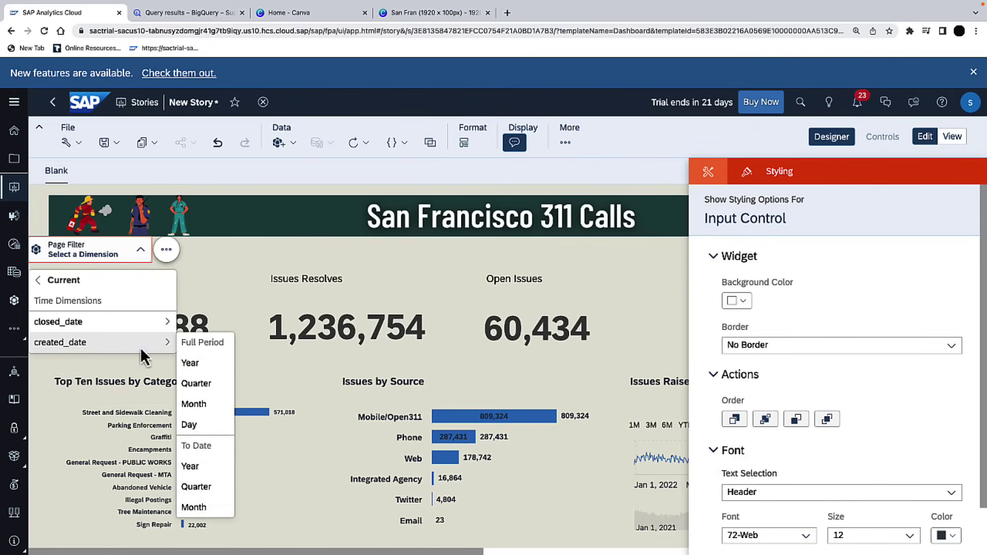
click(203, 385)
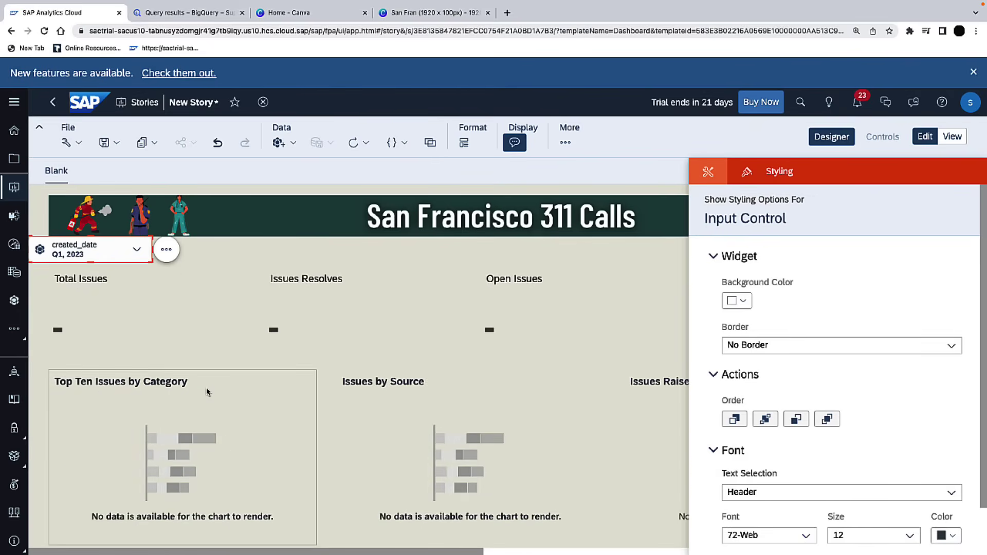
Step: Adjust the date filter's background colour and drag it below Select Category
scroll(244, 363, right, 1)
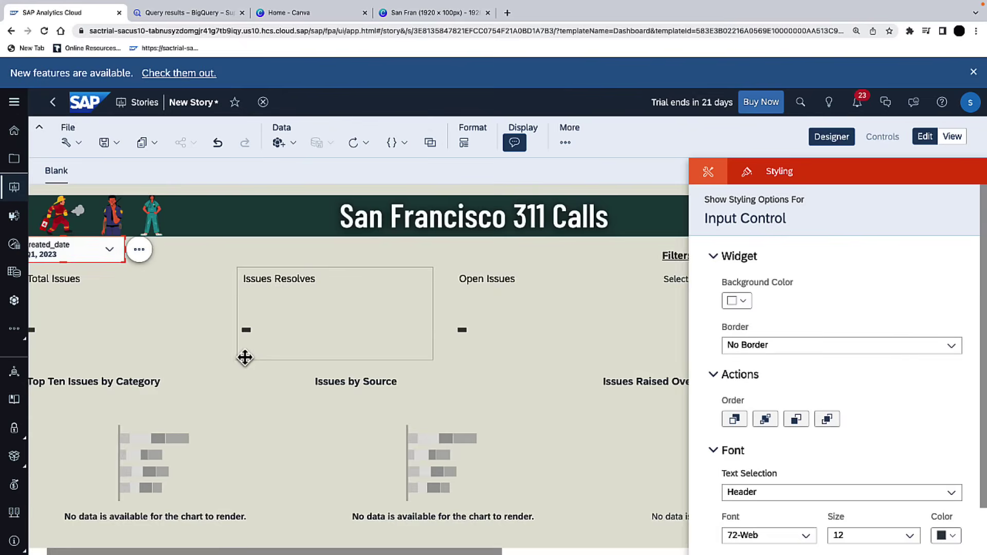
click(747, 304)
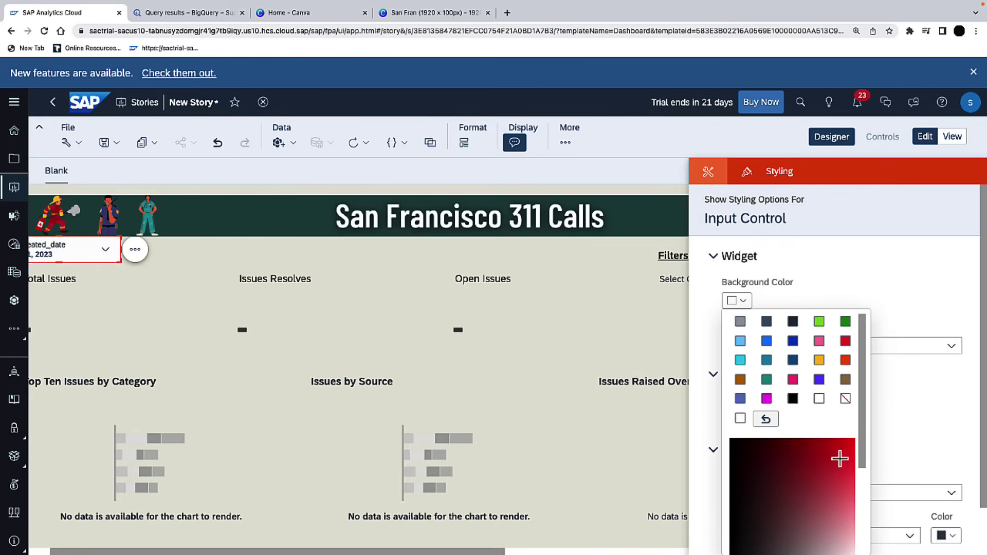
drag(866, 439, 864, 548)
double_click(838, 481)
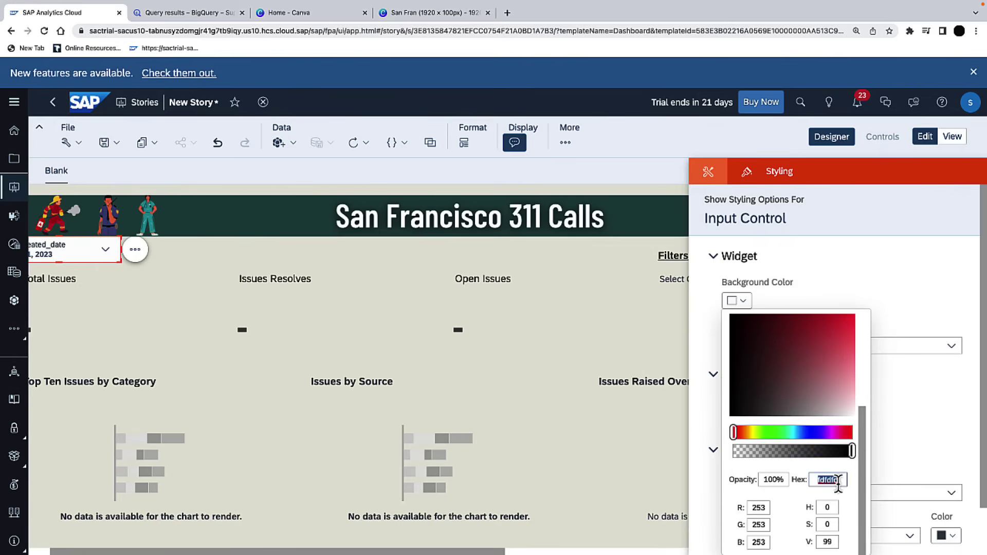
scroll(847, 379, down, 2)
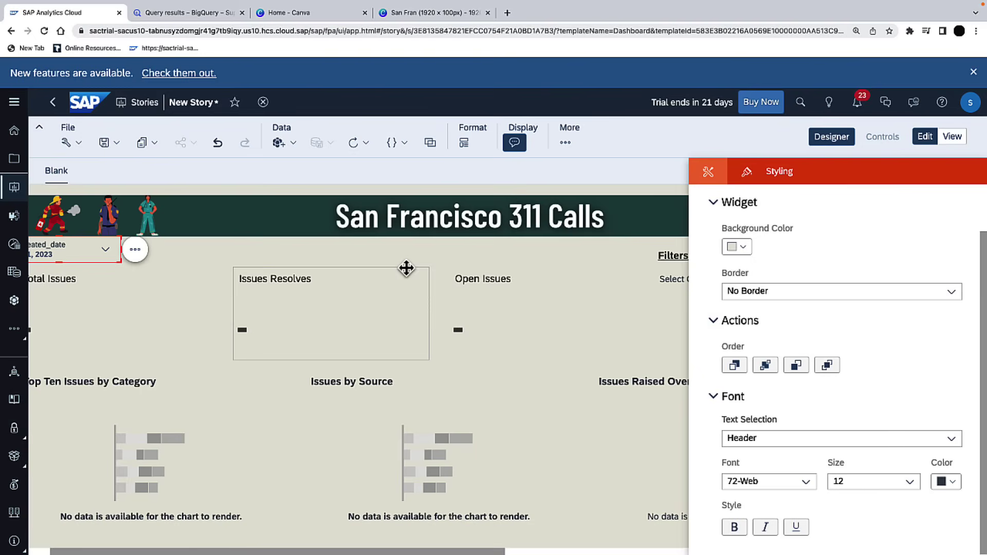
drag(105, 263, 355, 333)
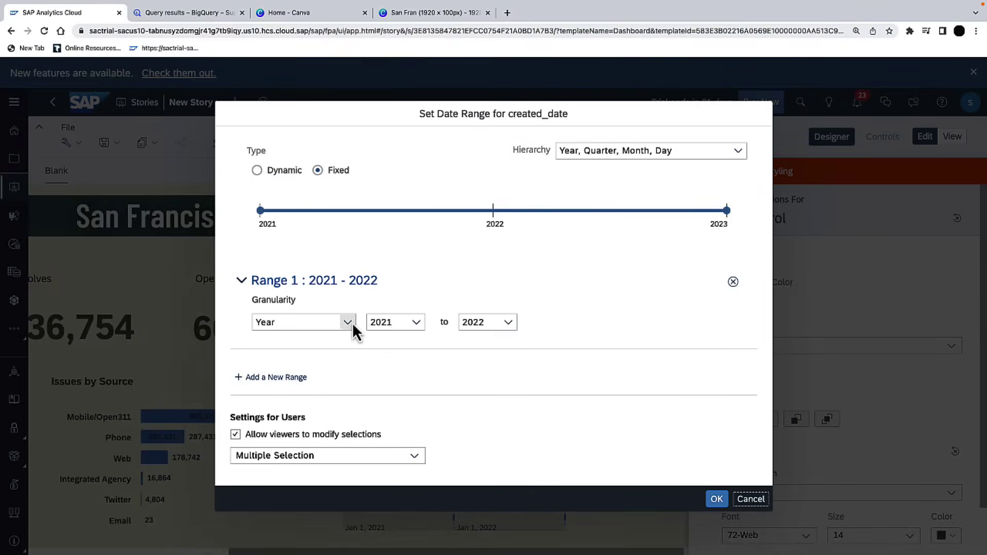
Step: Set the date range to quarters, from Q1 2021 to Q1 2022
click(353, 325)
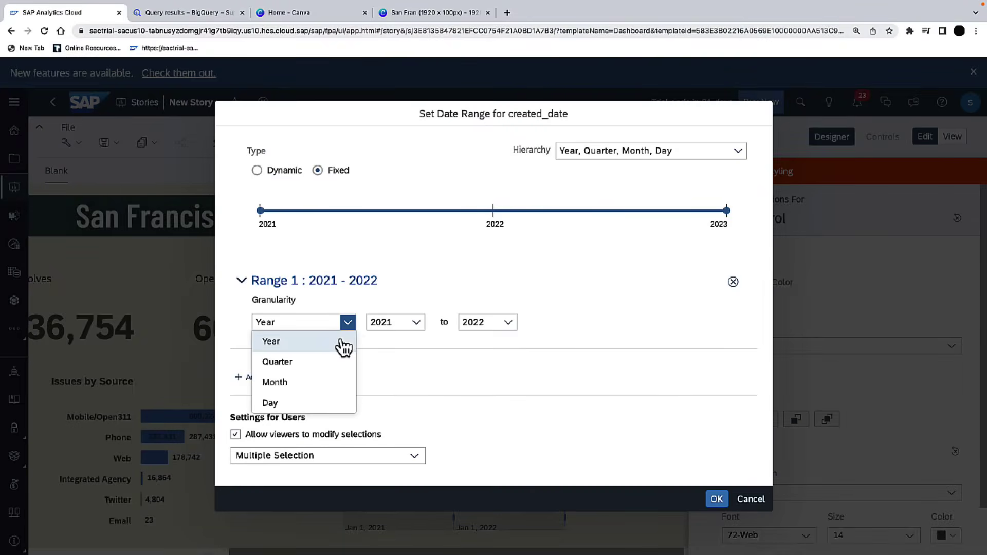
click(344, 360)
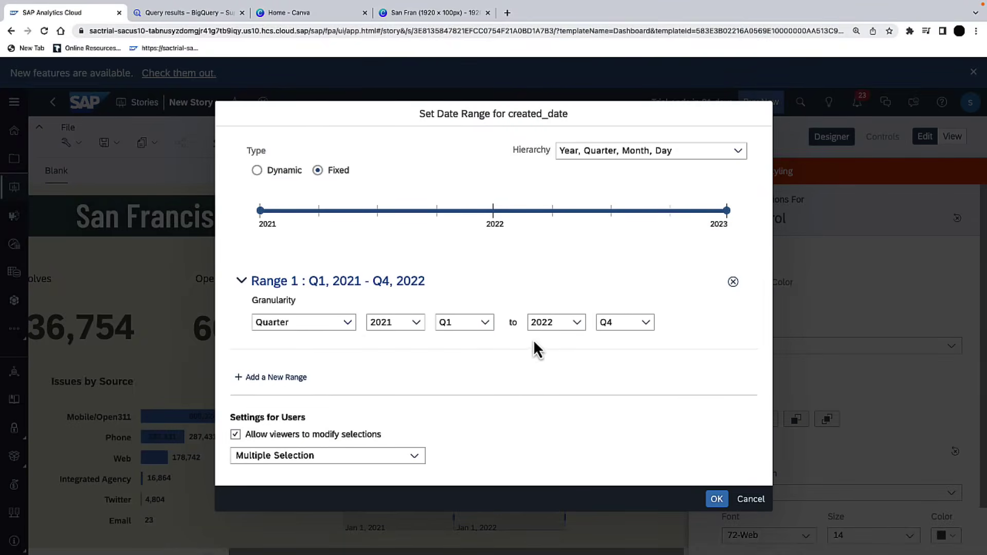
click(643, 323)
click(632, 343)
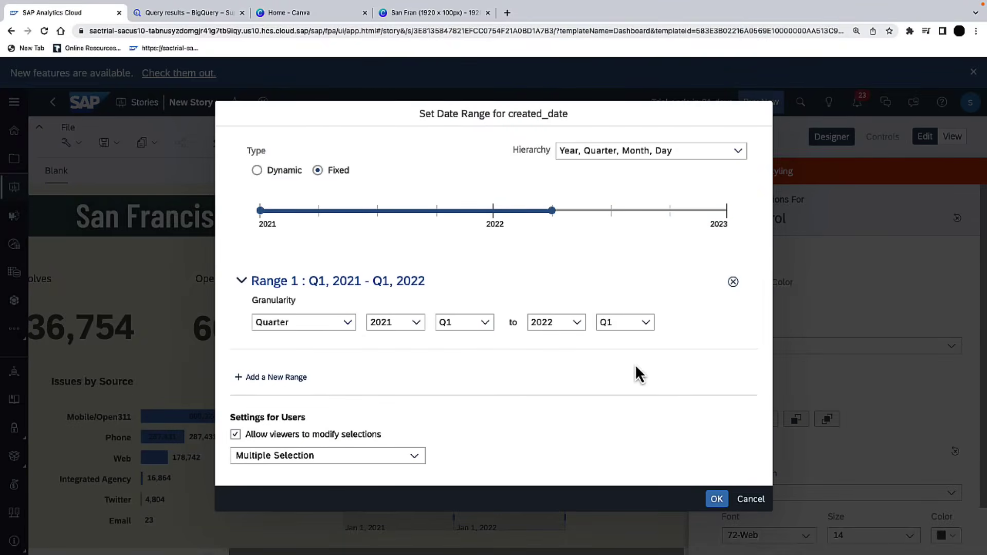
click(714, 495)
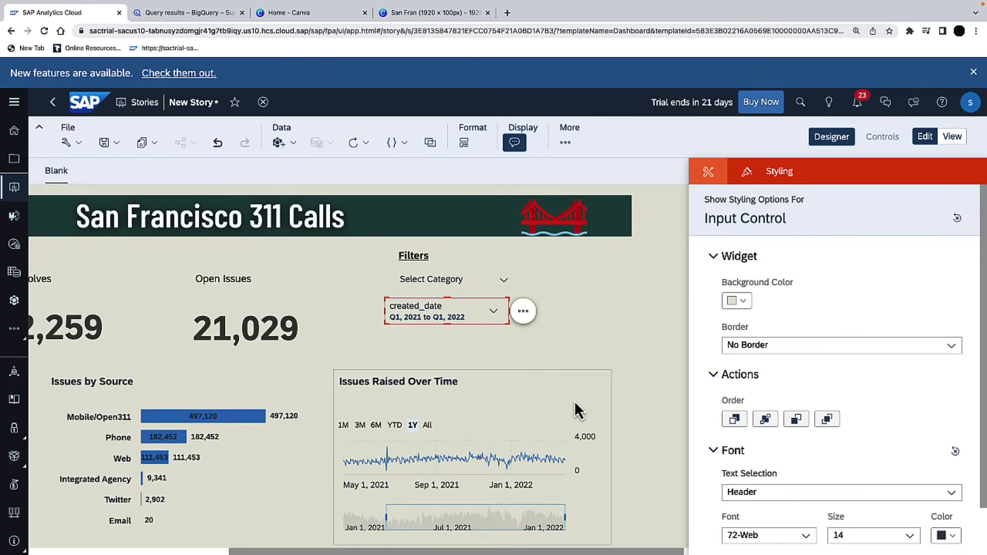
Step: Retitle the date filter Select Date Range
scroll(568, 407, left, 3)
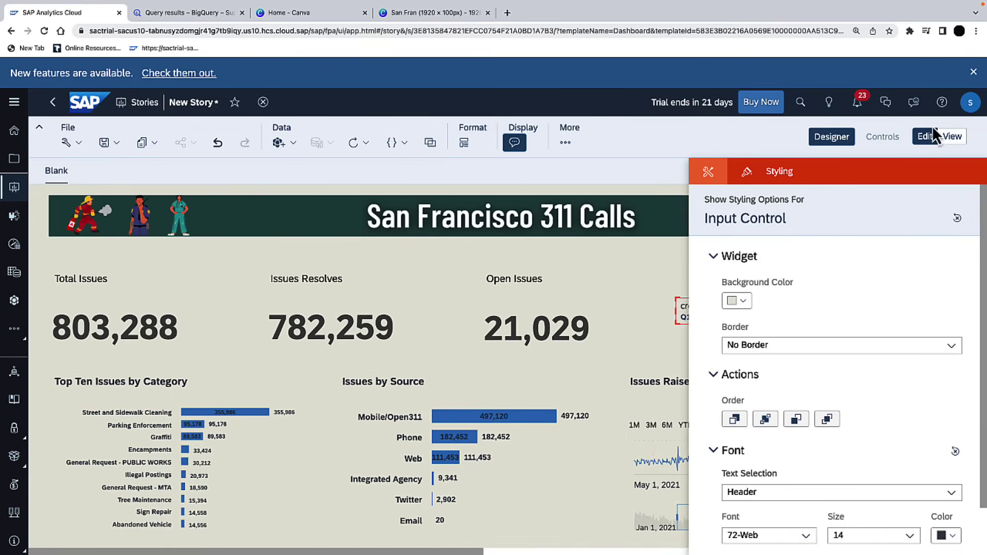
click(833, 140)
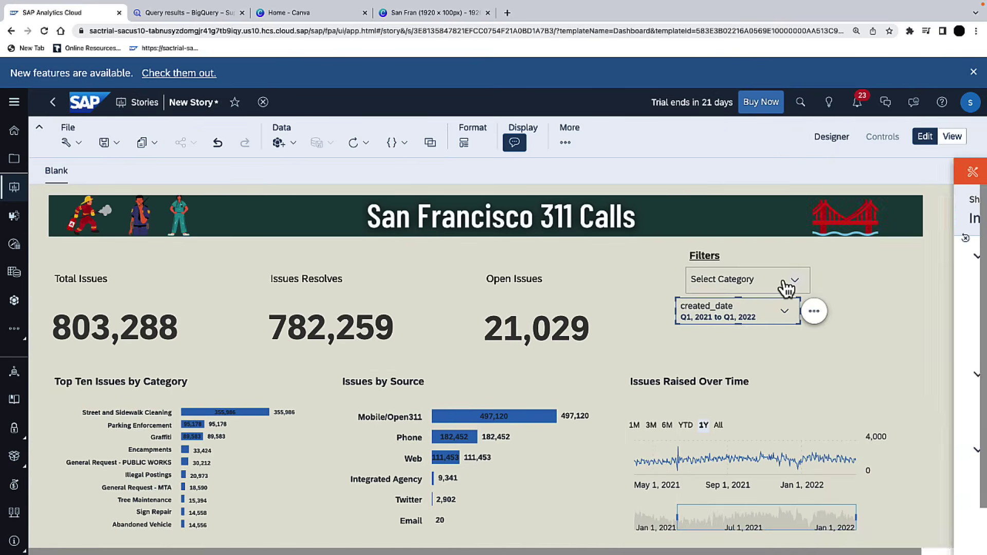
click(715, 300)
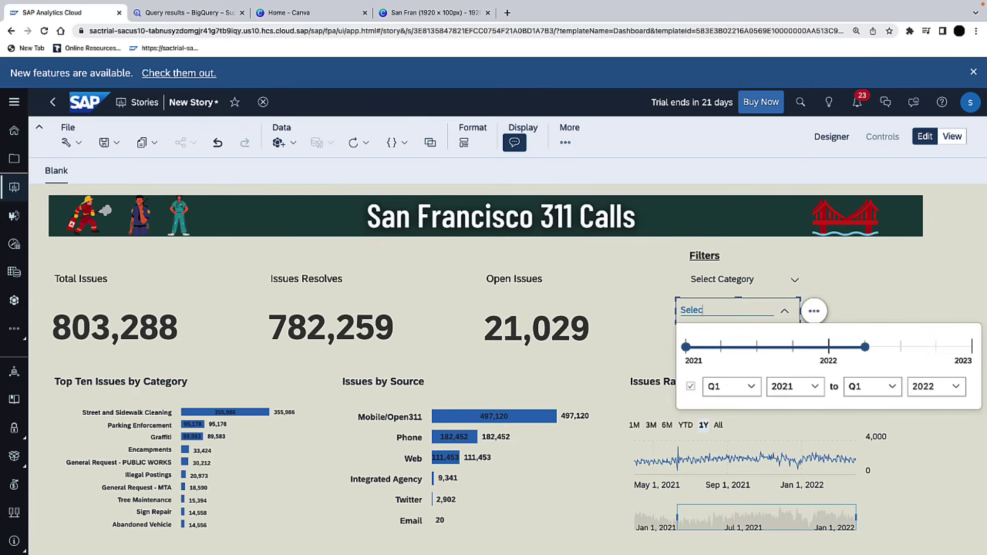
click(832, 136)
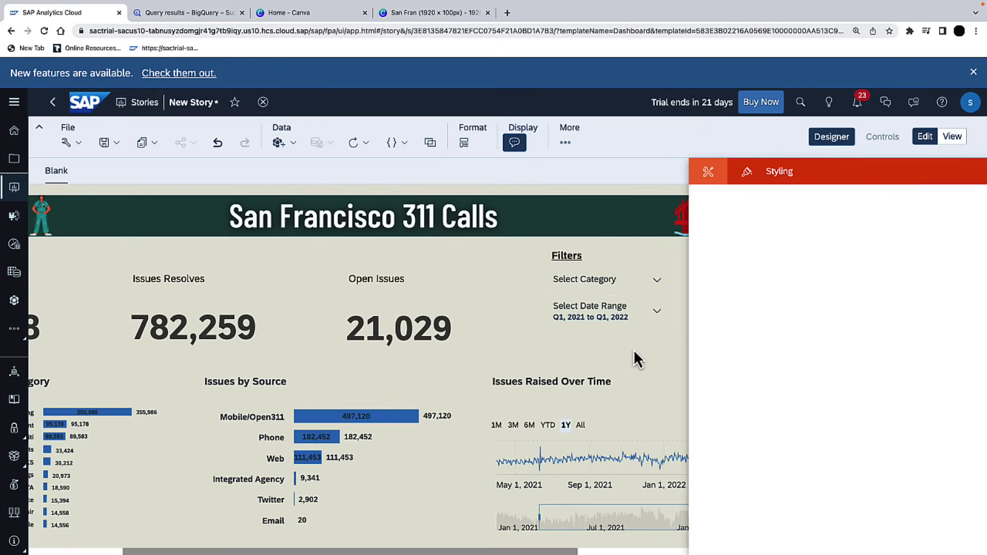
Step: Clear all categories, then check only Abandoned Vehicle and Blocked Street or SideWalk
click(838, 138)
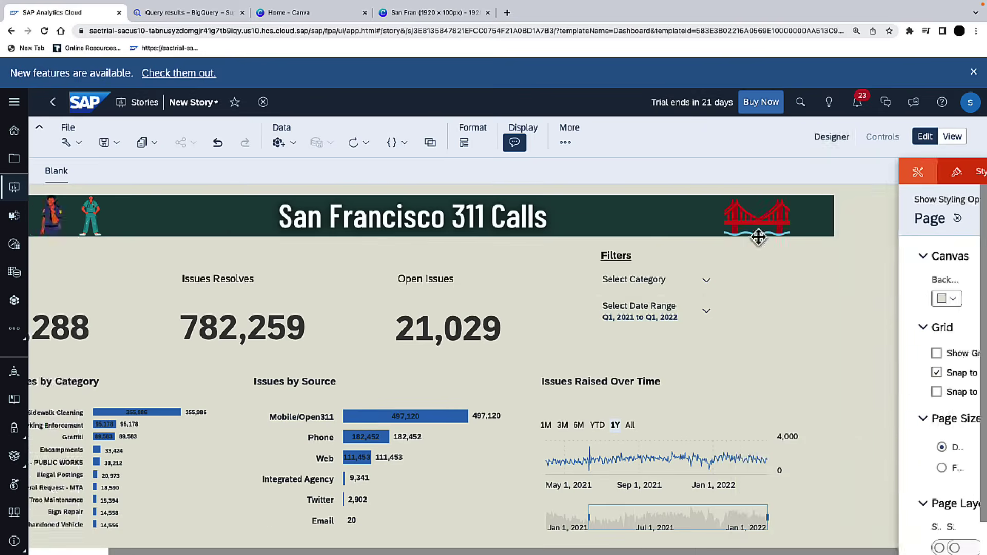
click(796, 285)
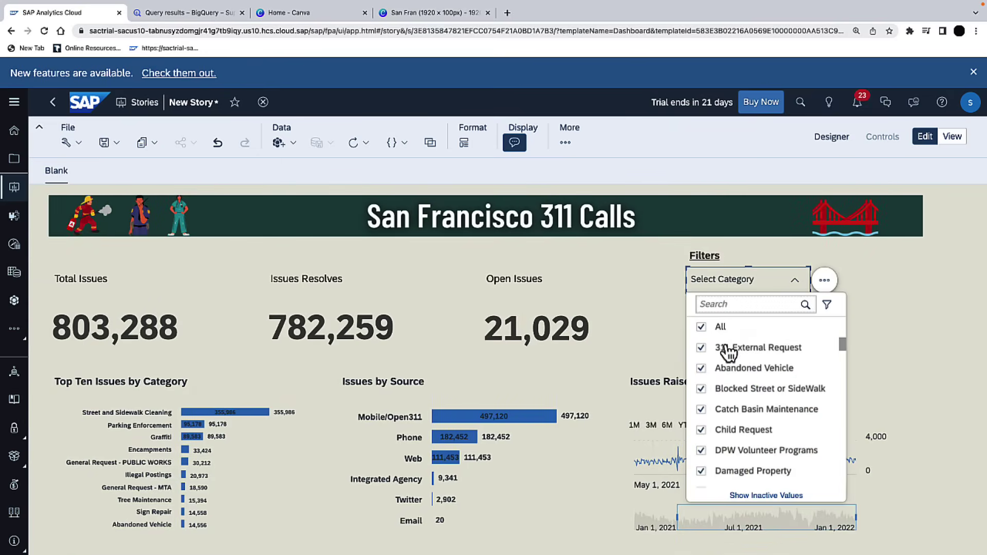
click(701, 327)
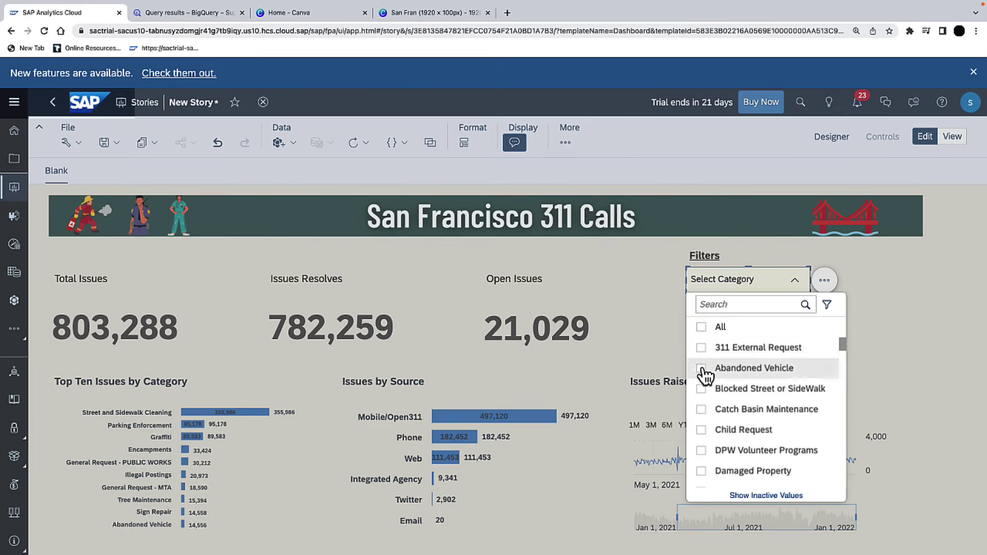
click(702, 369)
click(702, 389)
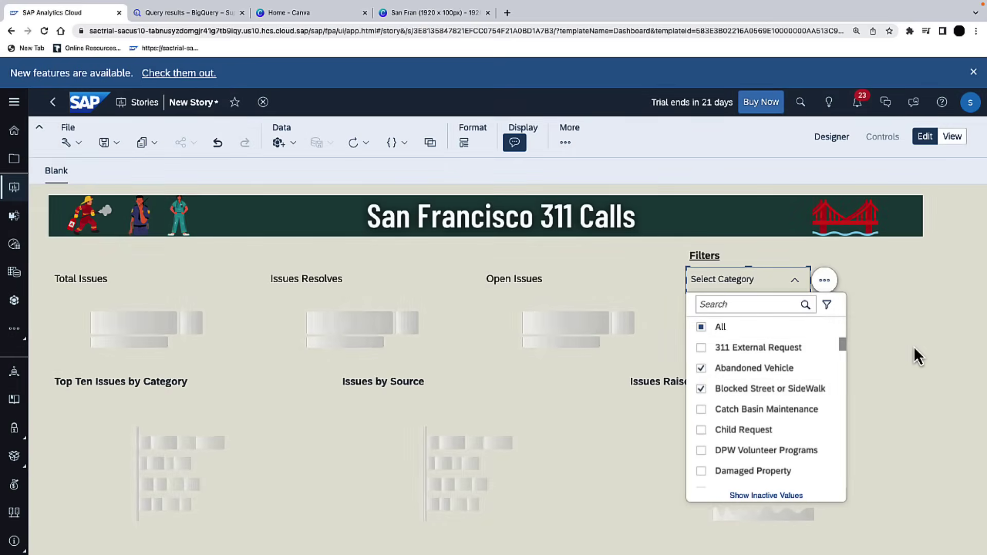
click(916, 353)
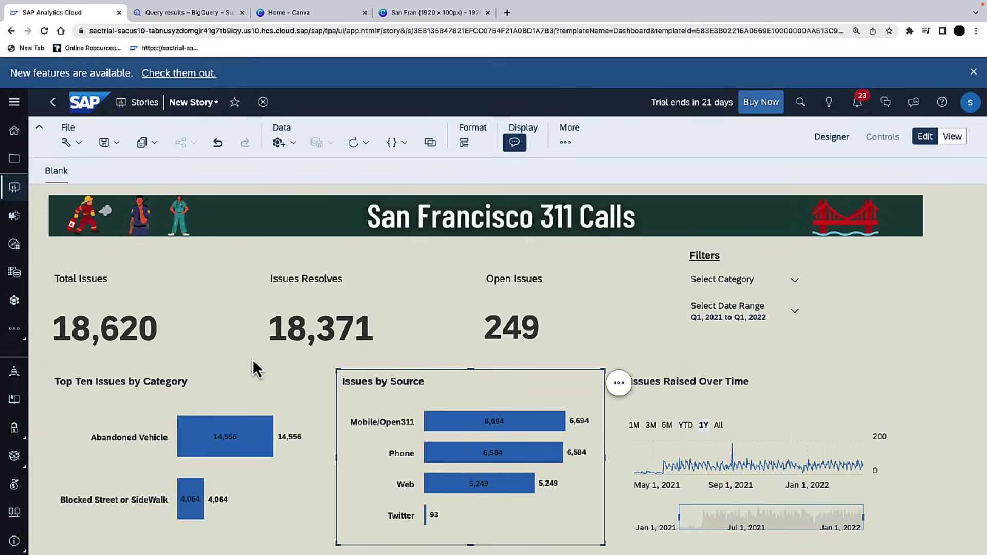
click(180, 403)
Step: Enable Linked Analysis for All Widgets on the Page, then test with Abandoned Vehicle and Blocked Street bars
click(331, 384)
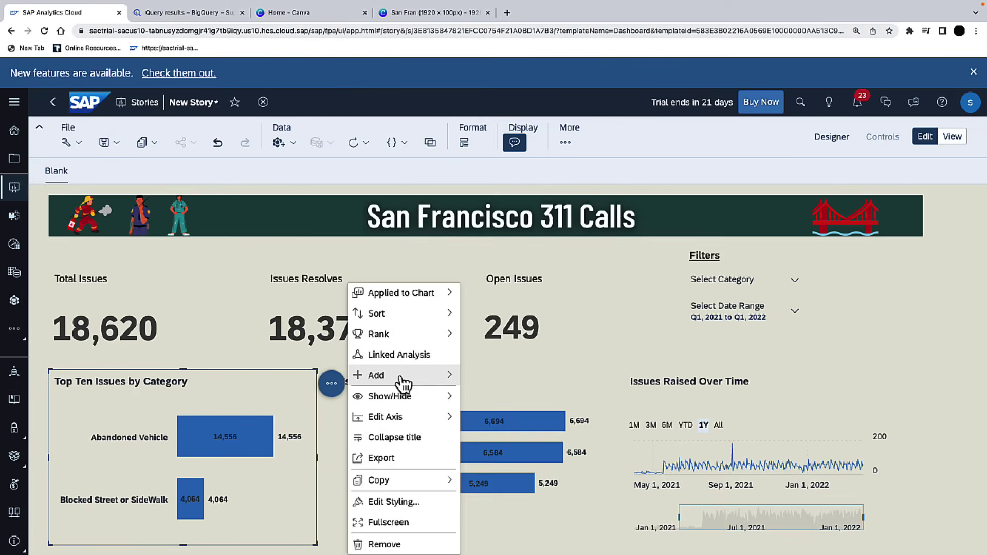
click(393, 356)
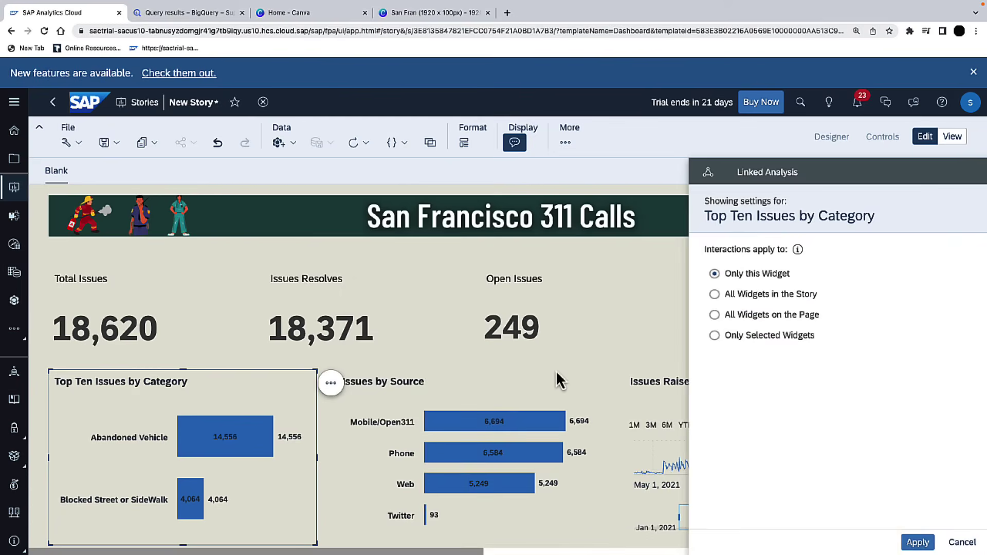
click(716, 316)
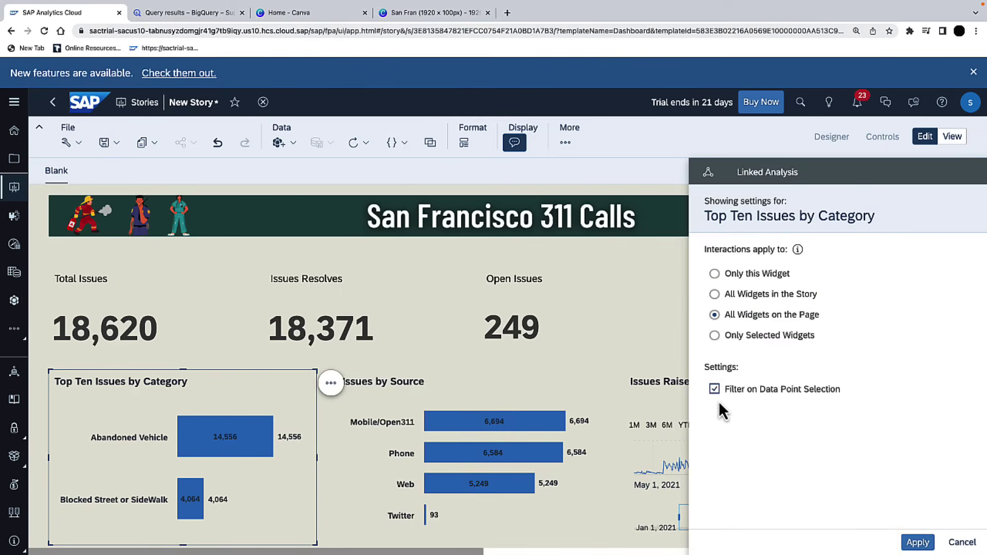
click(917, 543)
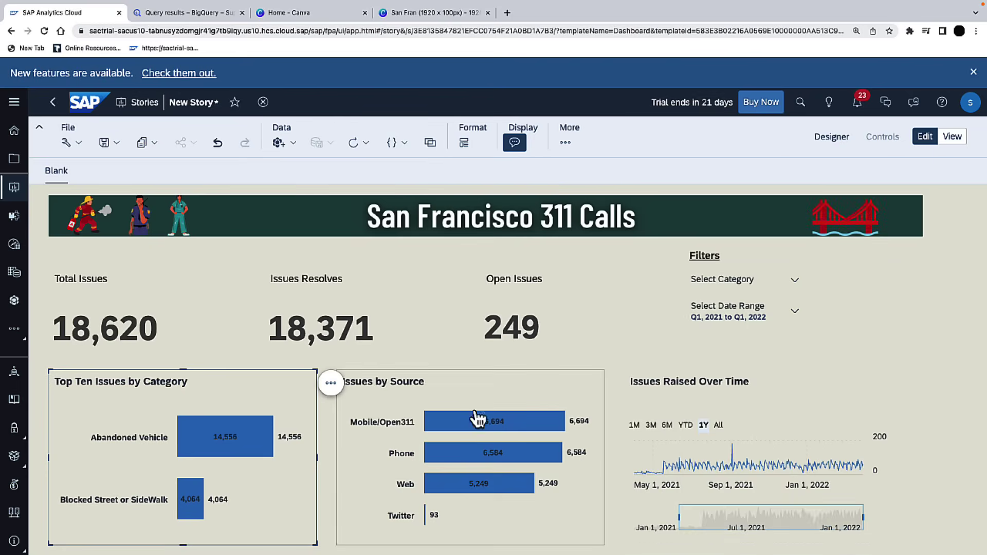
click(230, 451)
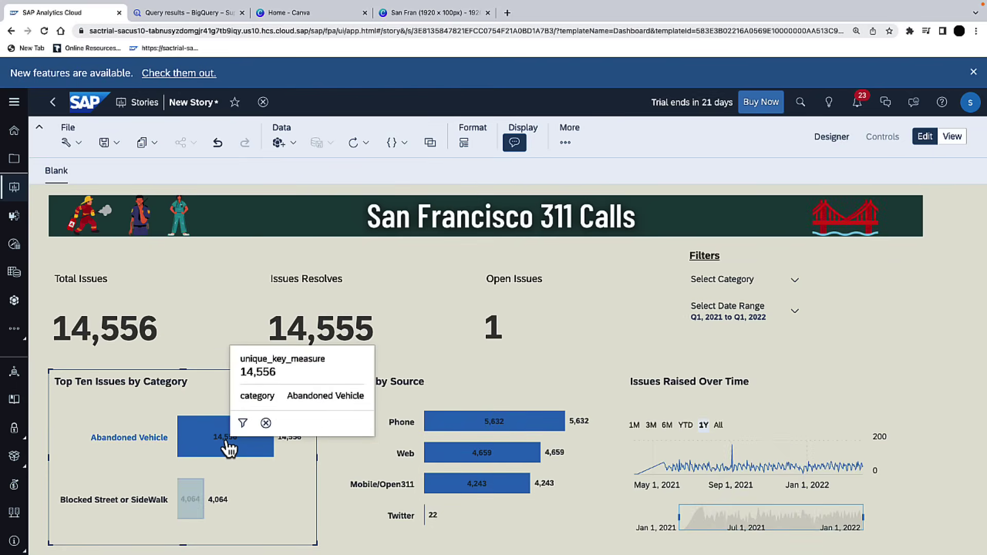
ctrl+click(198, 497)
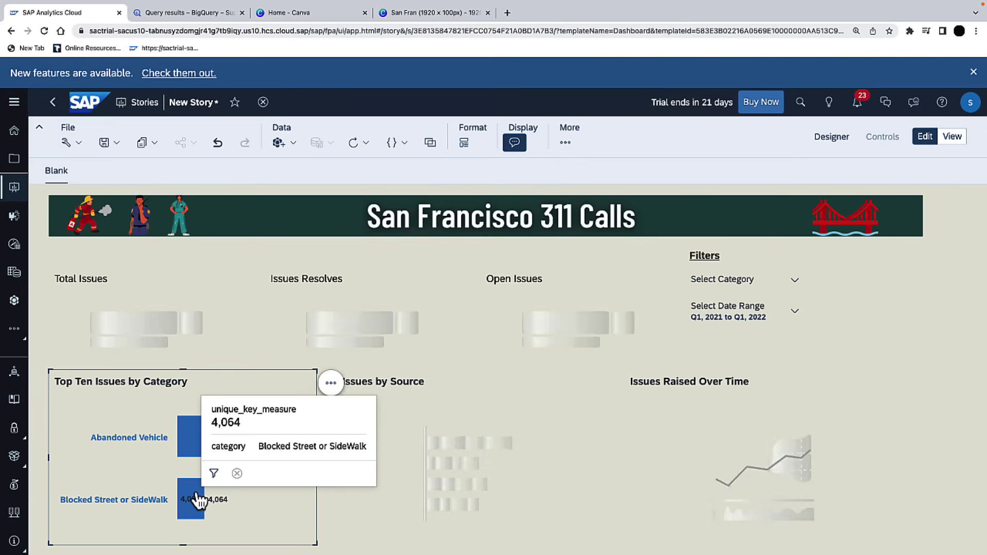